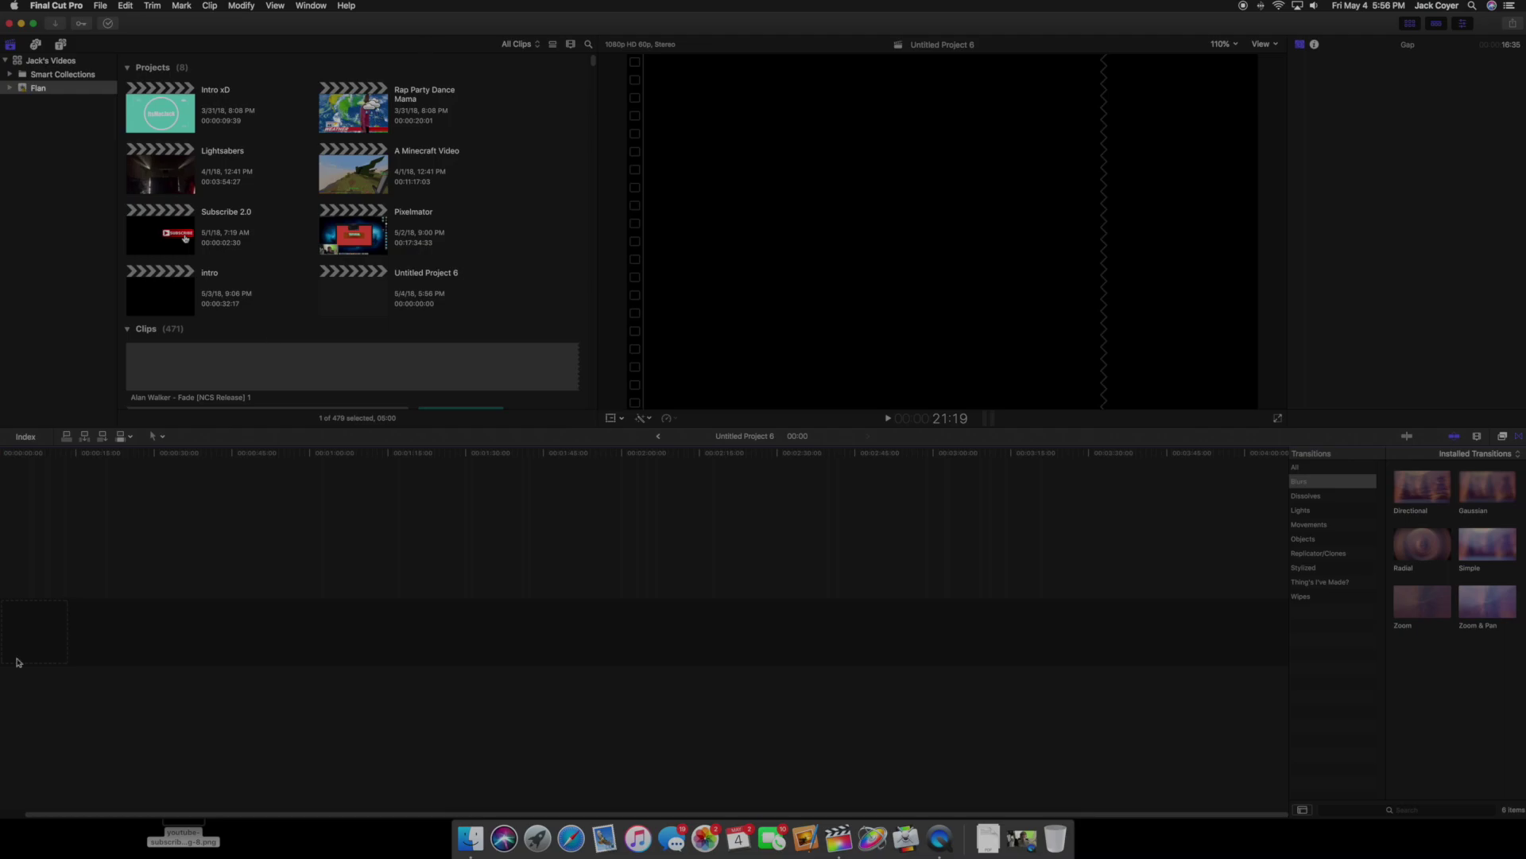
- Add the SUBSCRIBE image to the timeline and set the project frame rate to 60p
{"action": "left_click_drag", "start_coordinate": [187, 827], "coordinate": [191, 586]}
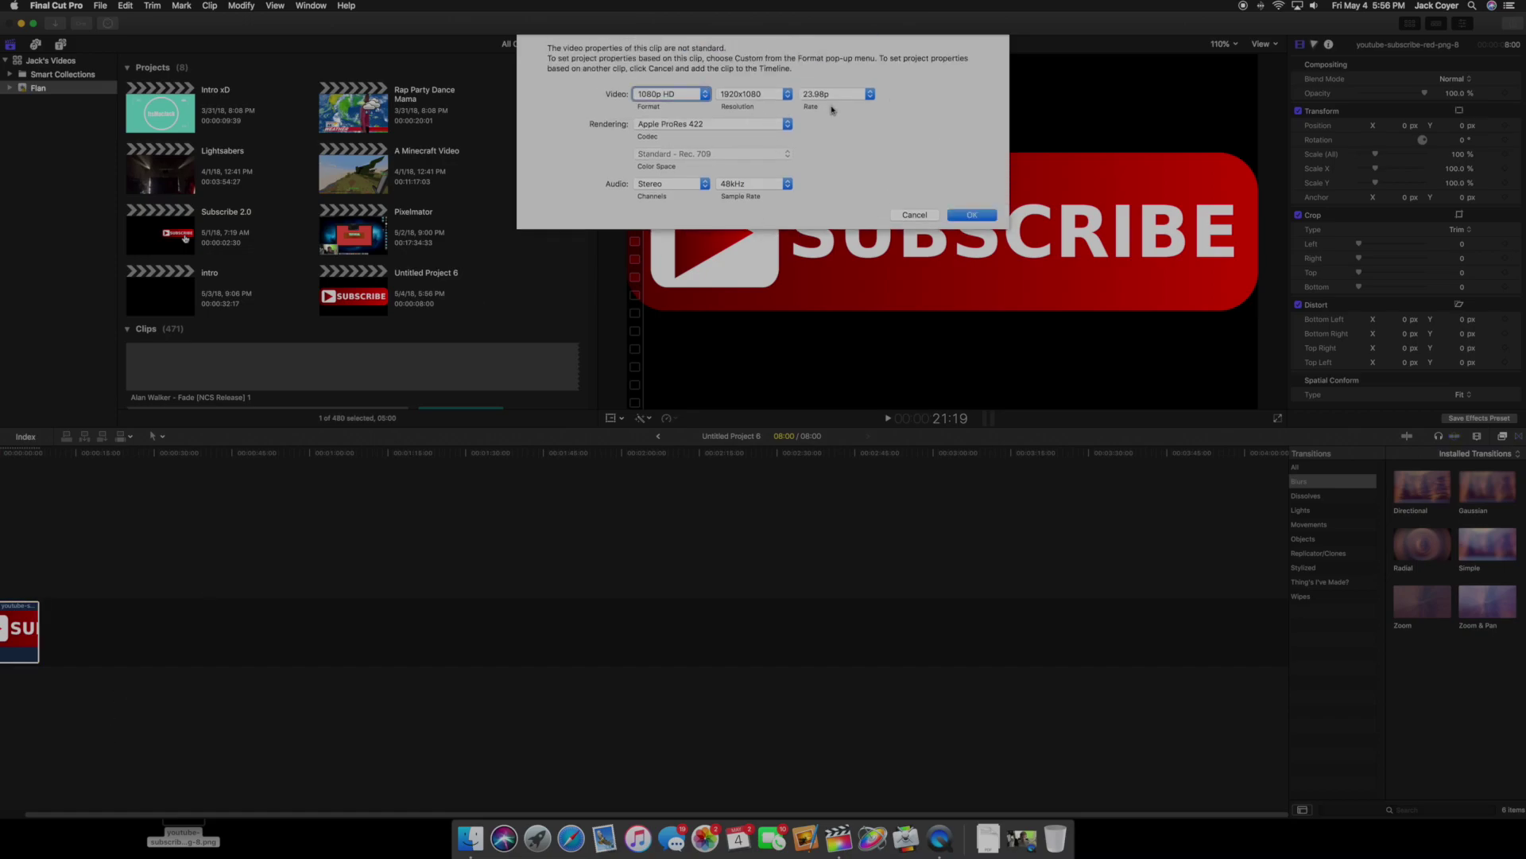
{"action": "left_click", "coordinate": [848, 95]}
{"action": "left_click", "coordinate": [850, 169]}
{"action": "left_click", "coordinate": [972, 215]}
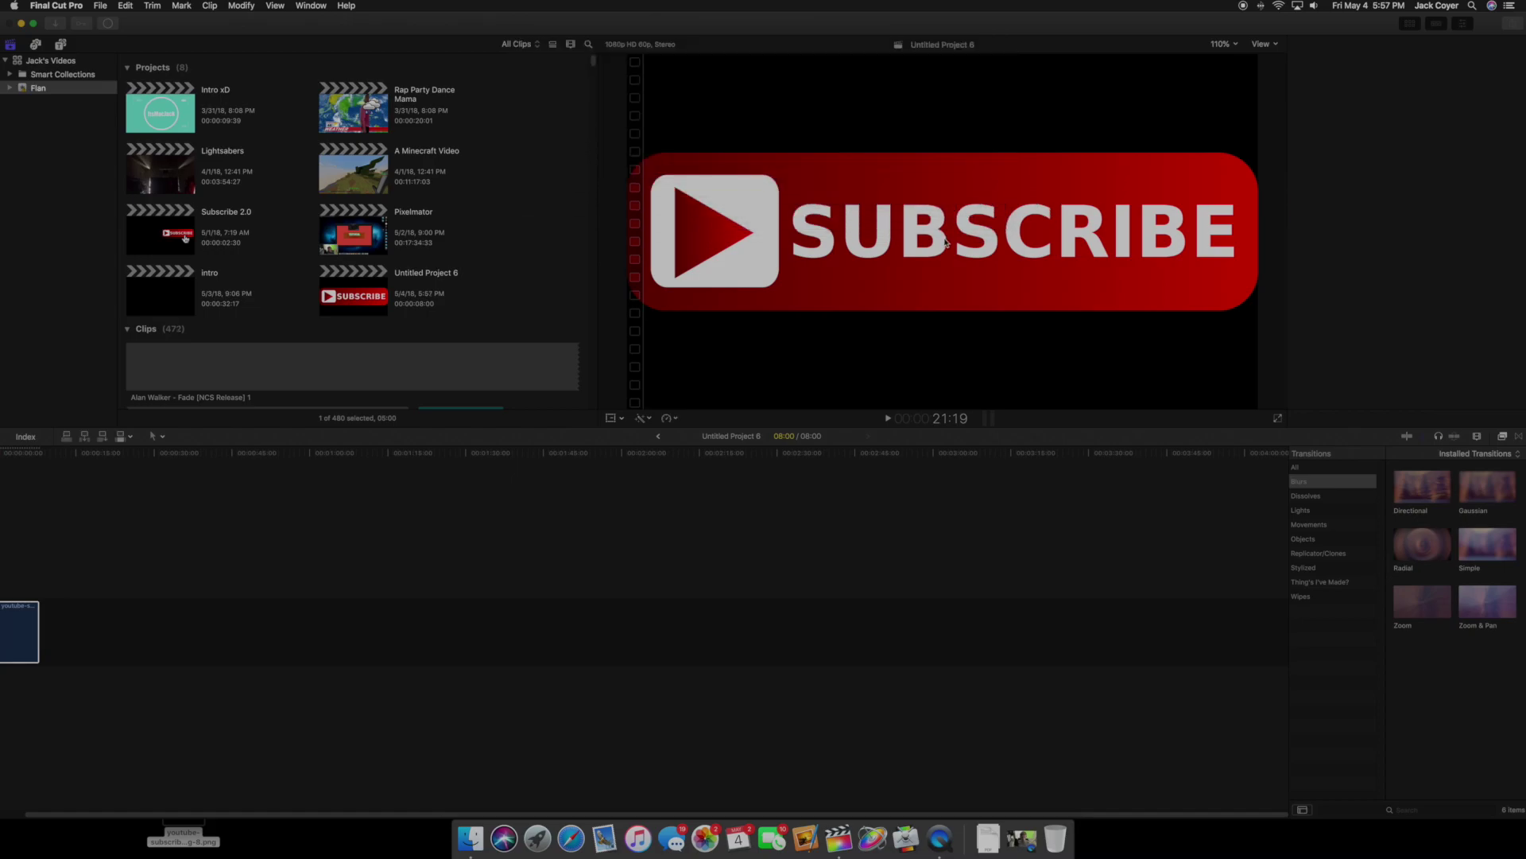
- Connect the Cursor-Arrow-PNG-Image above the SUBSCRIBE clip and maximise the editor window
{"action": "left_click_drag", "start_coordinate": [195, 17], "coordinate": [658, 11]}
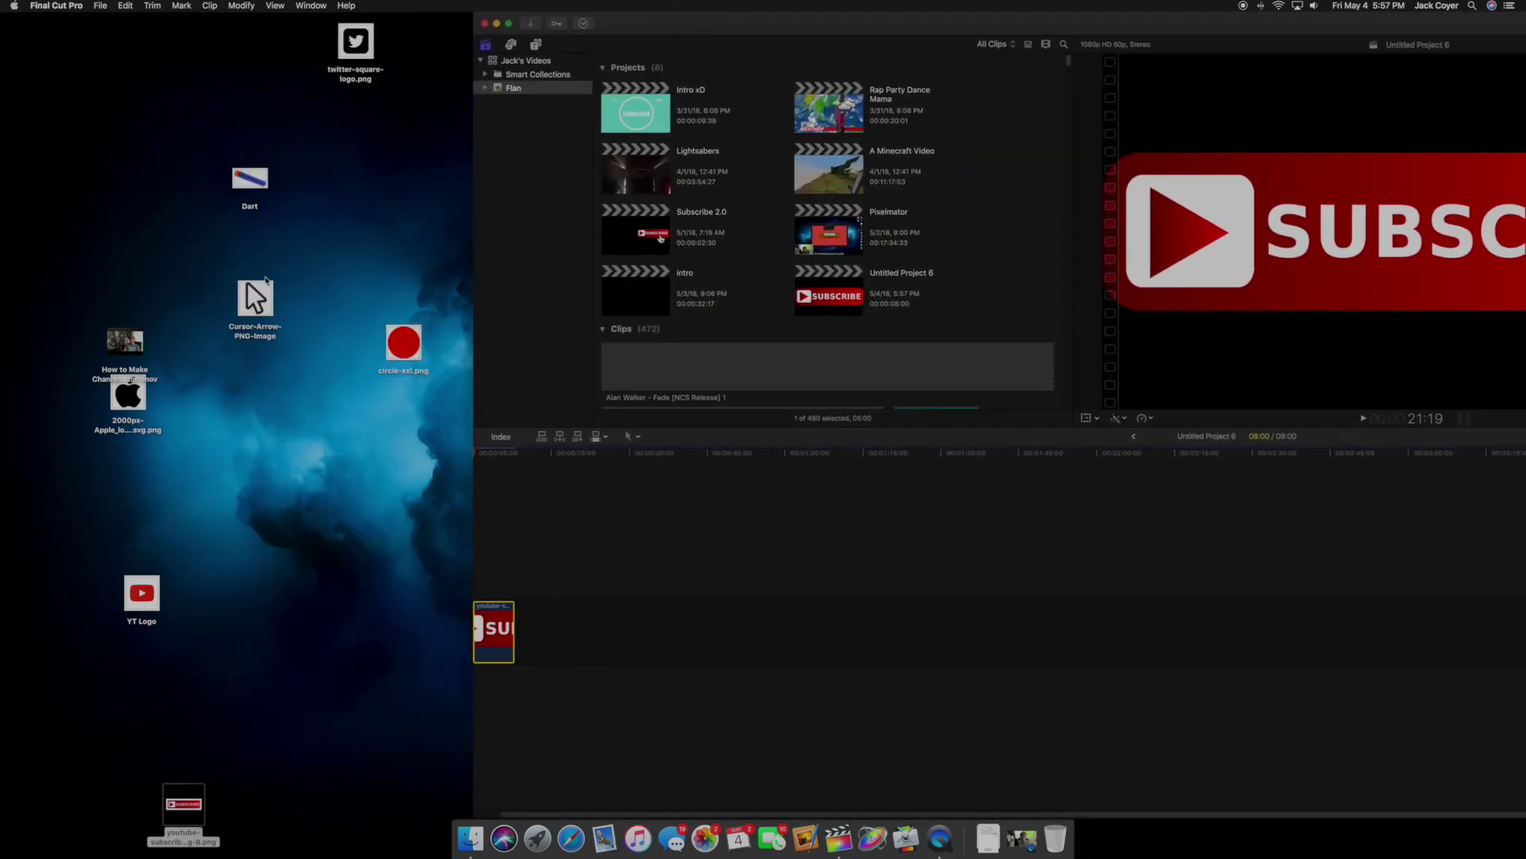
{"action": "left_click_drag", "start_coordinate": [267, 279], "coordinate": [489, 562]}
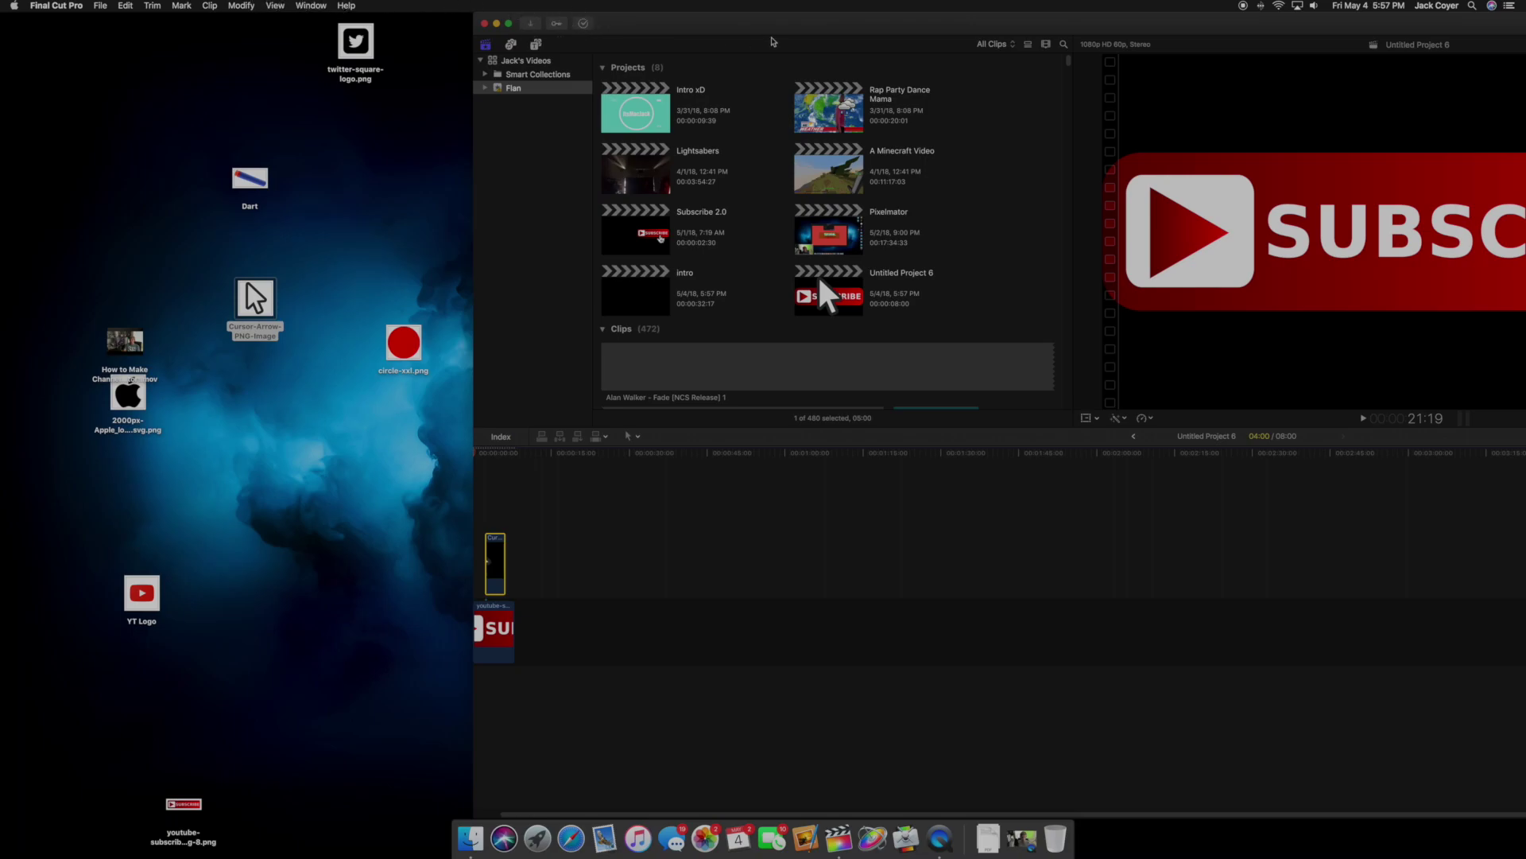
{"action": "double_click", "coordinate": [773, 32]}
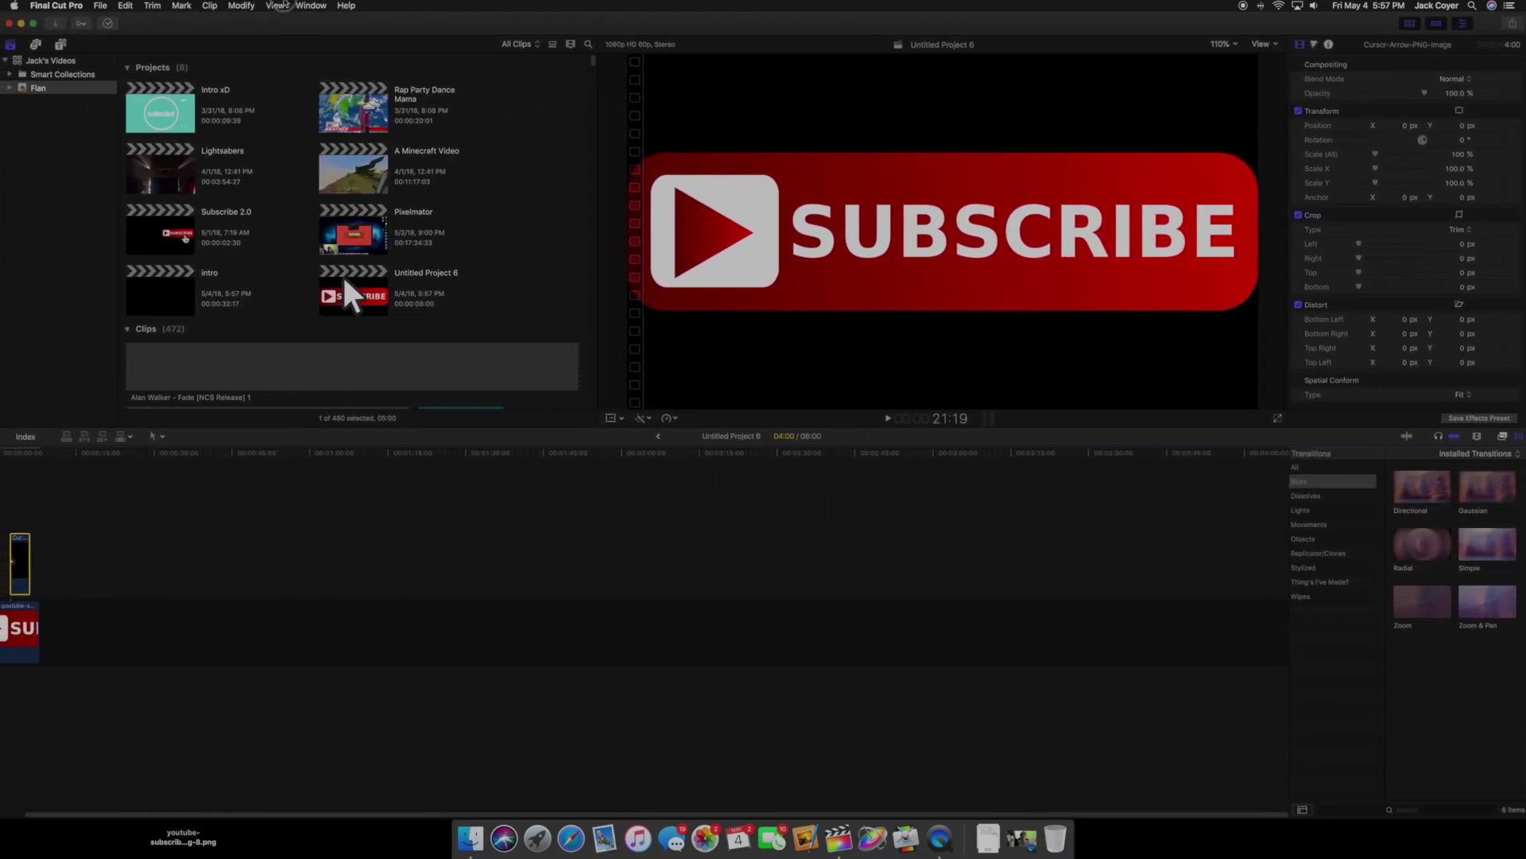
- Return to the start of Untitled Project 6 and show the clip inspector
{"action": "left_click", "coordinate": [21, 466]}
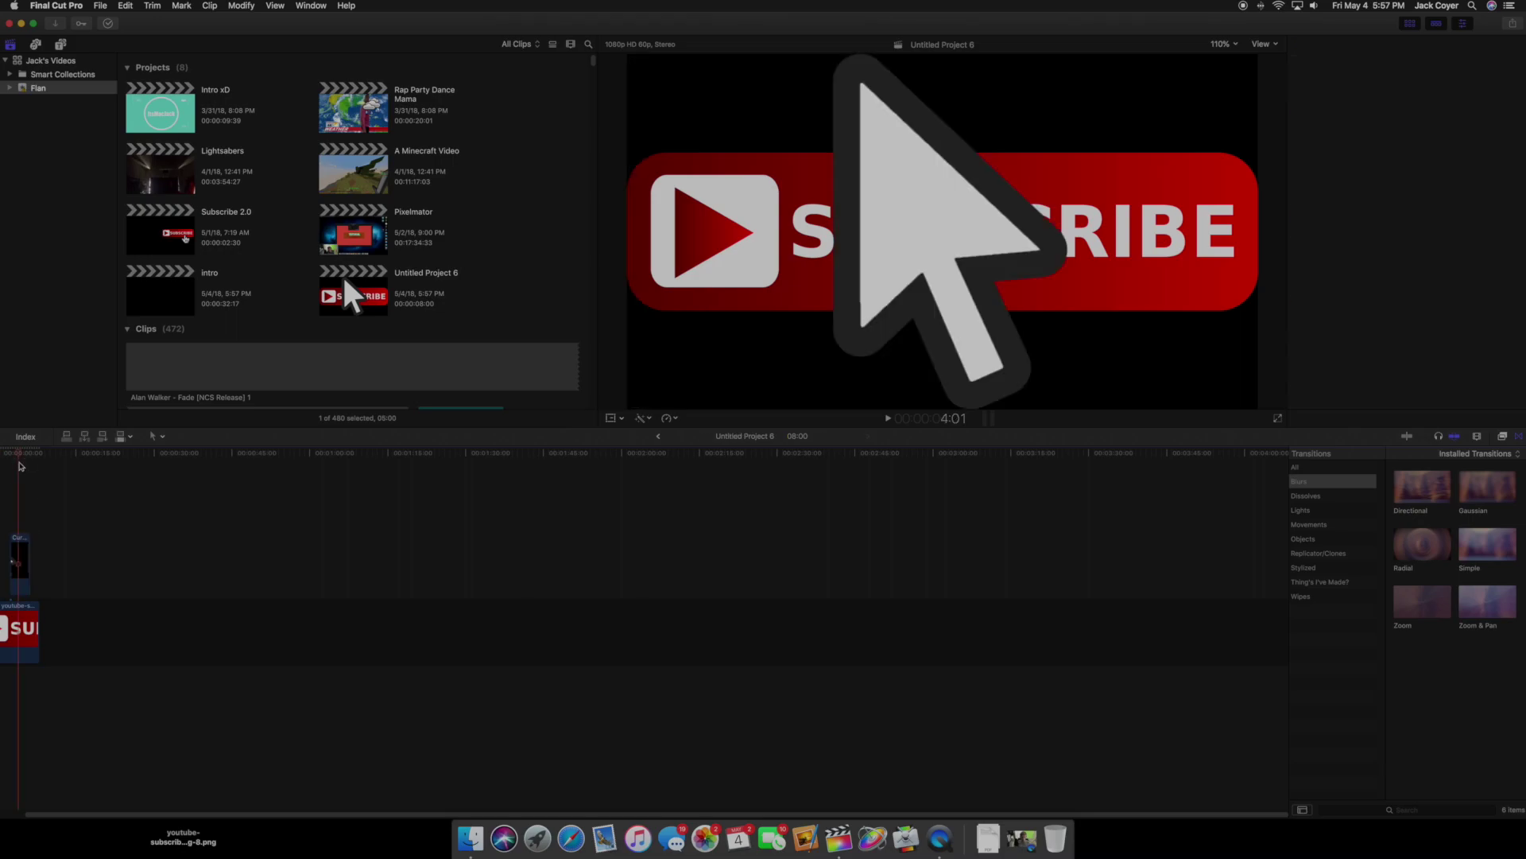
{"action": "scroll", "coordinate": [16, 467], "scroll_direction": "left", "scroll_amount": 2}
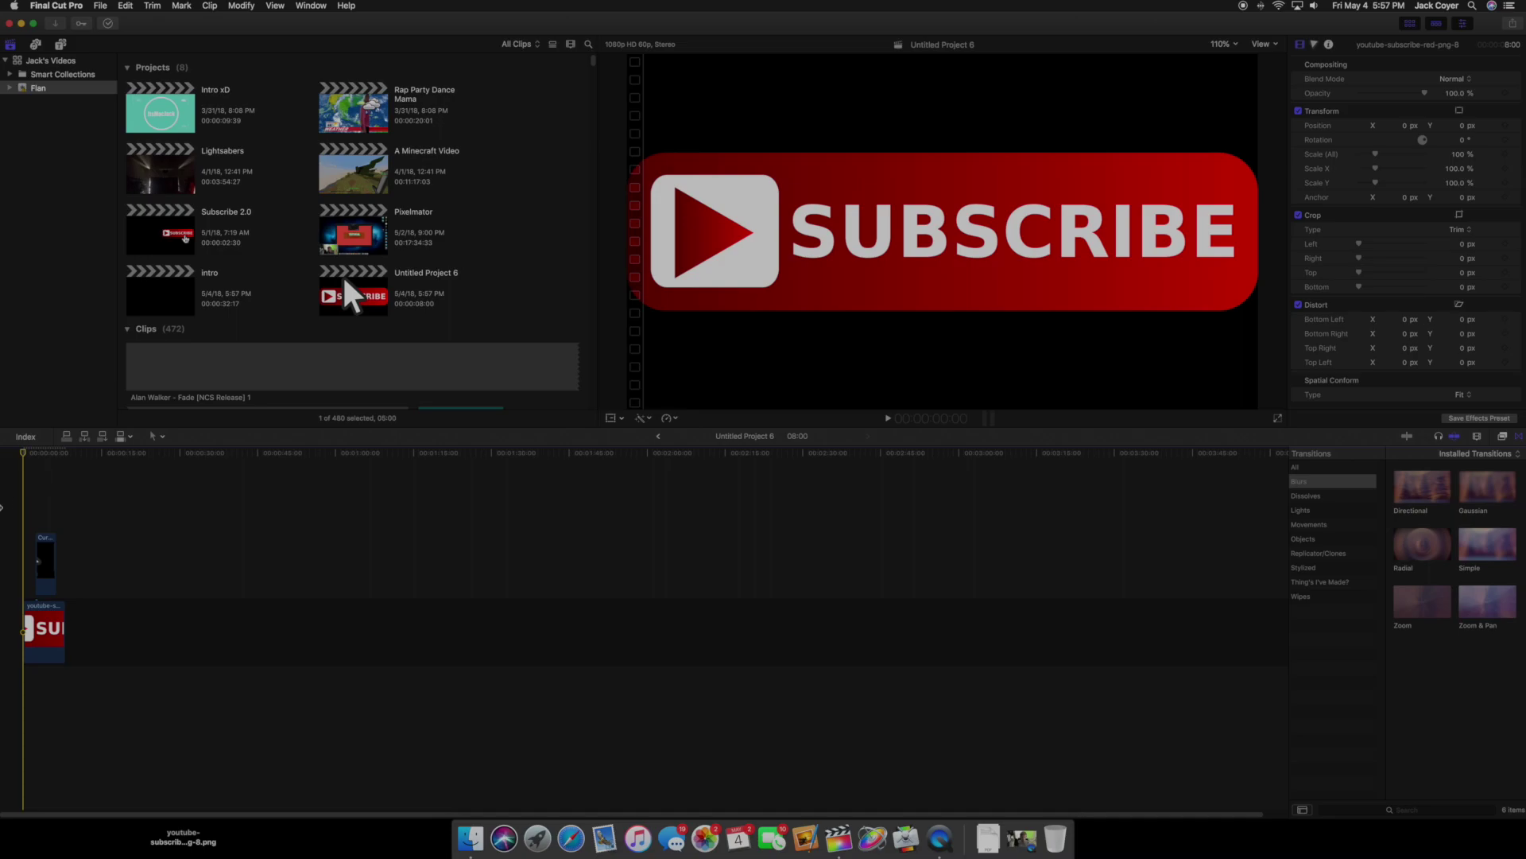
{"action": "left_click", "coordinate": [445, 228]}
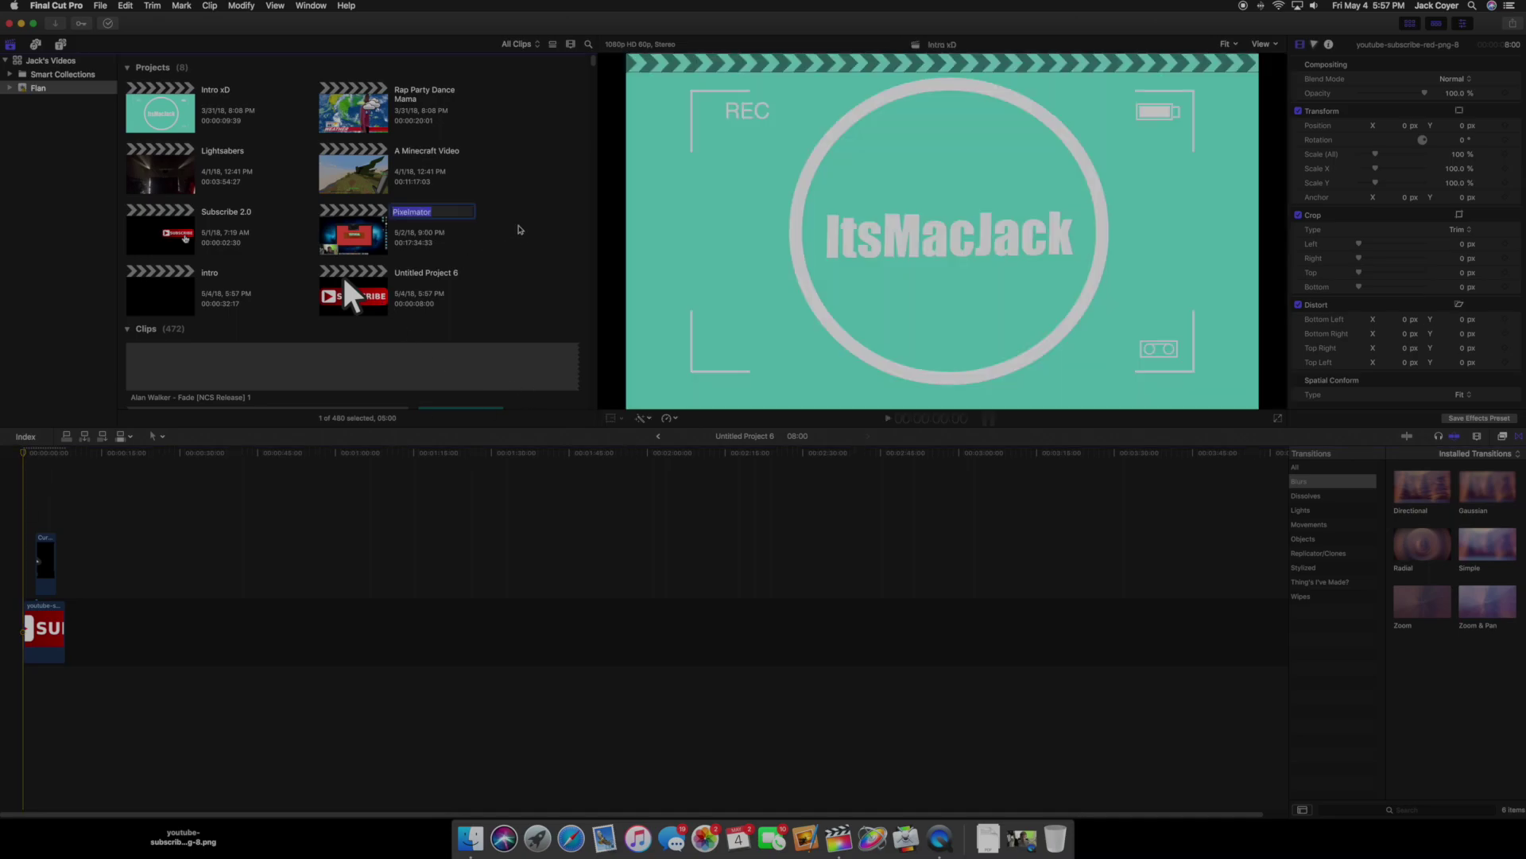
{"action": "left_click", "coordinate": [433, 151]}
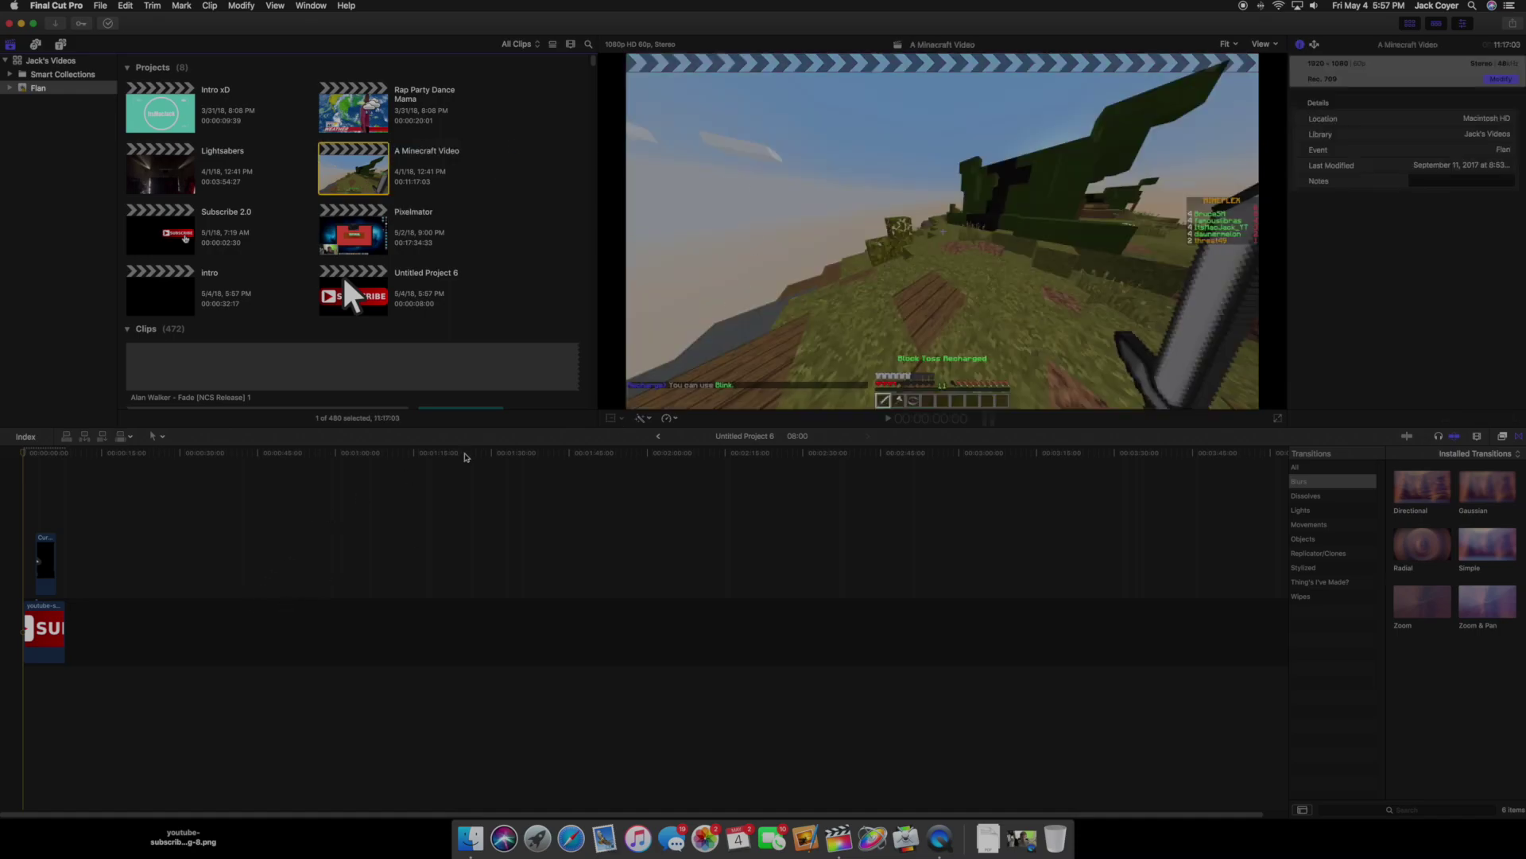
{"action": "left_click", "coordinate": [47, 460]}
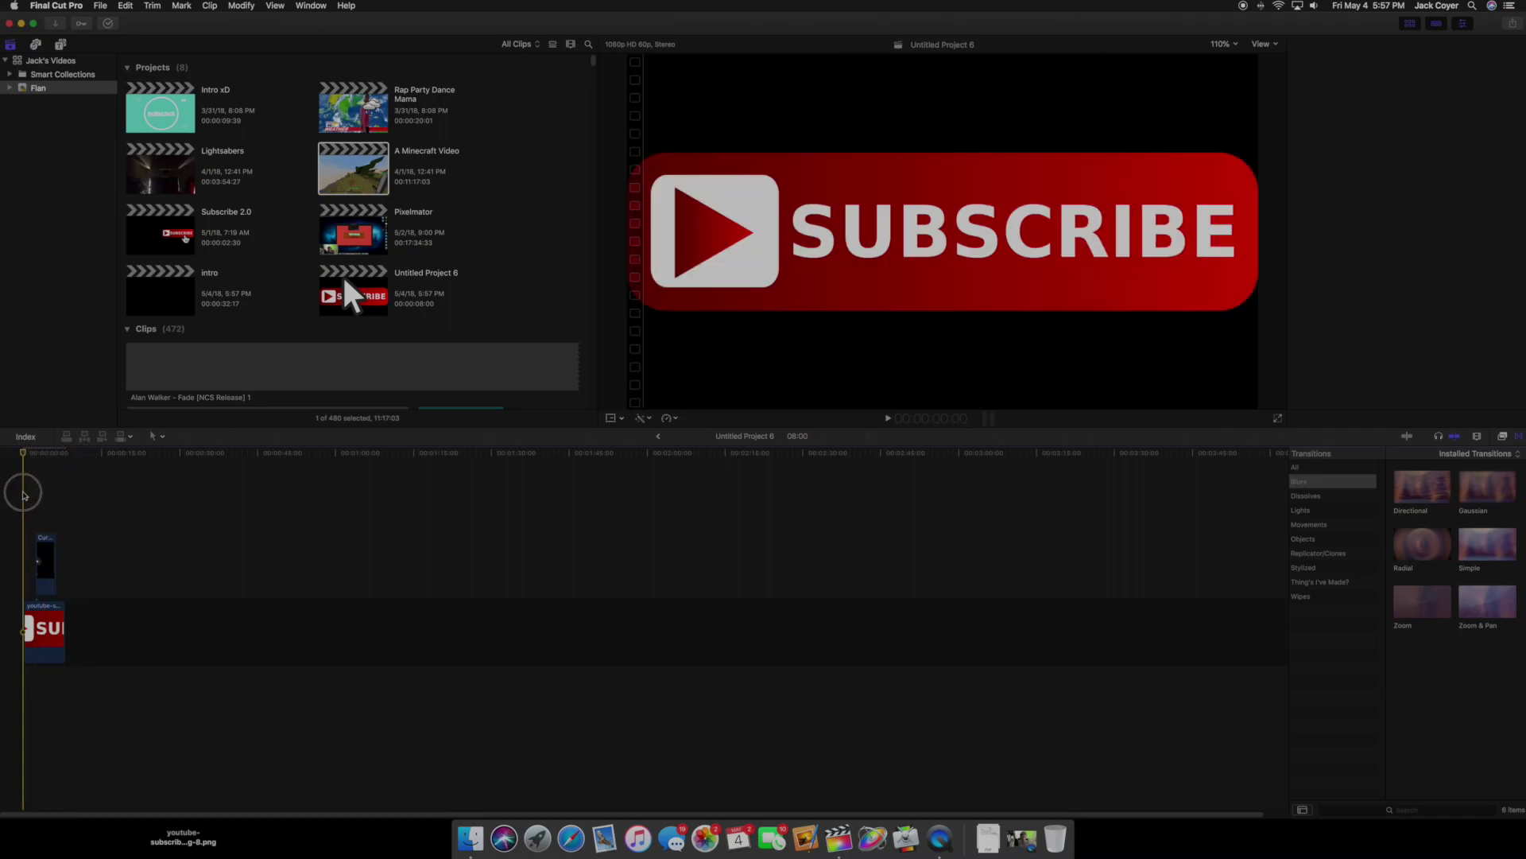
{"action": "key", "text": "super+4"}
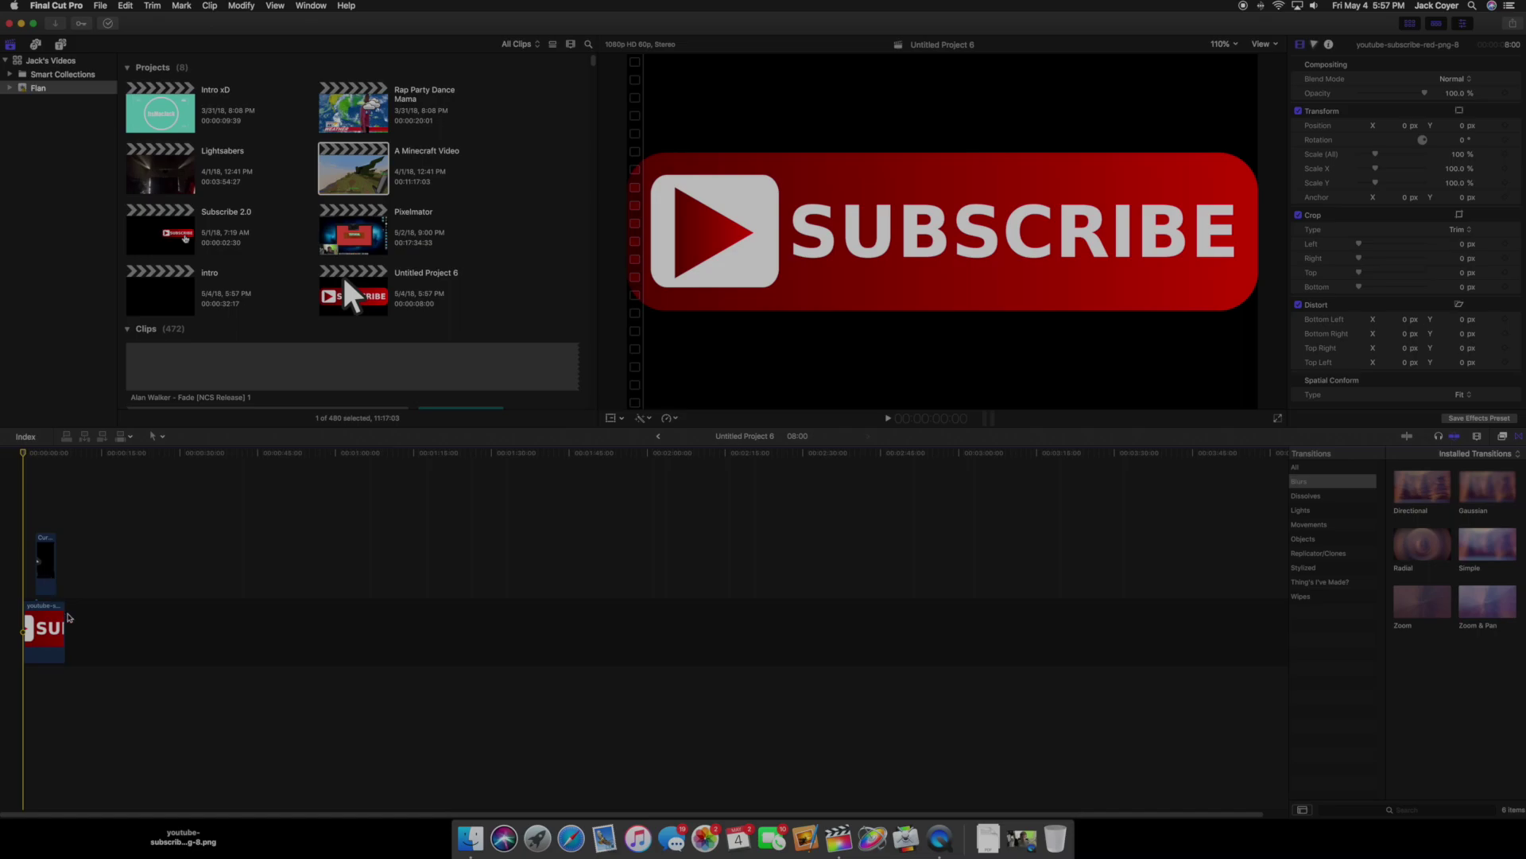
- Extend the SUBSCRIBE clip to 29:18 and lengthen the cursor-arrow clip to about 20:54
{"action": "left_click_drag", "start_coordinate": [67, 621], "coordinate": [175, 626]}
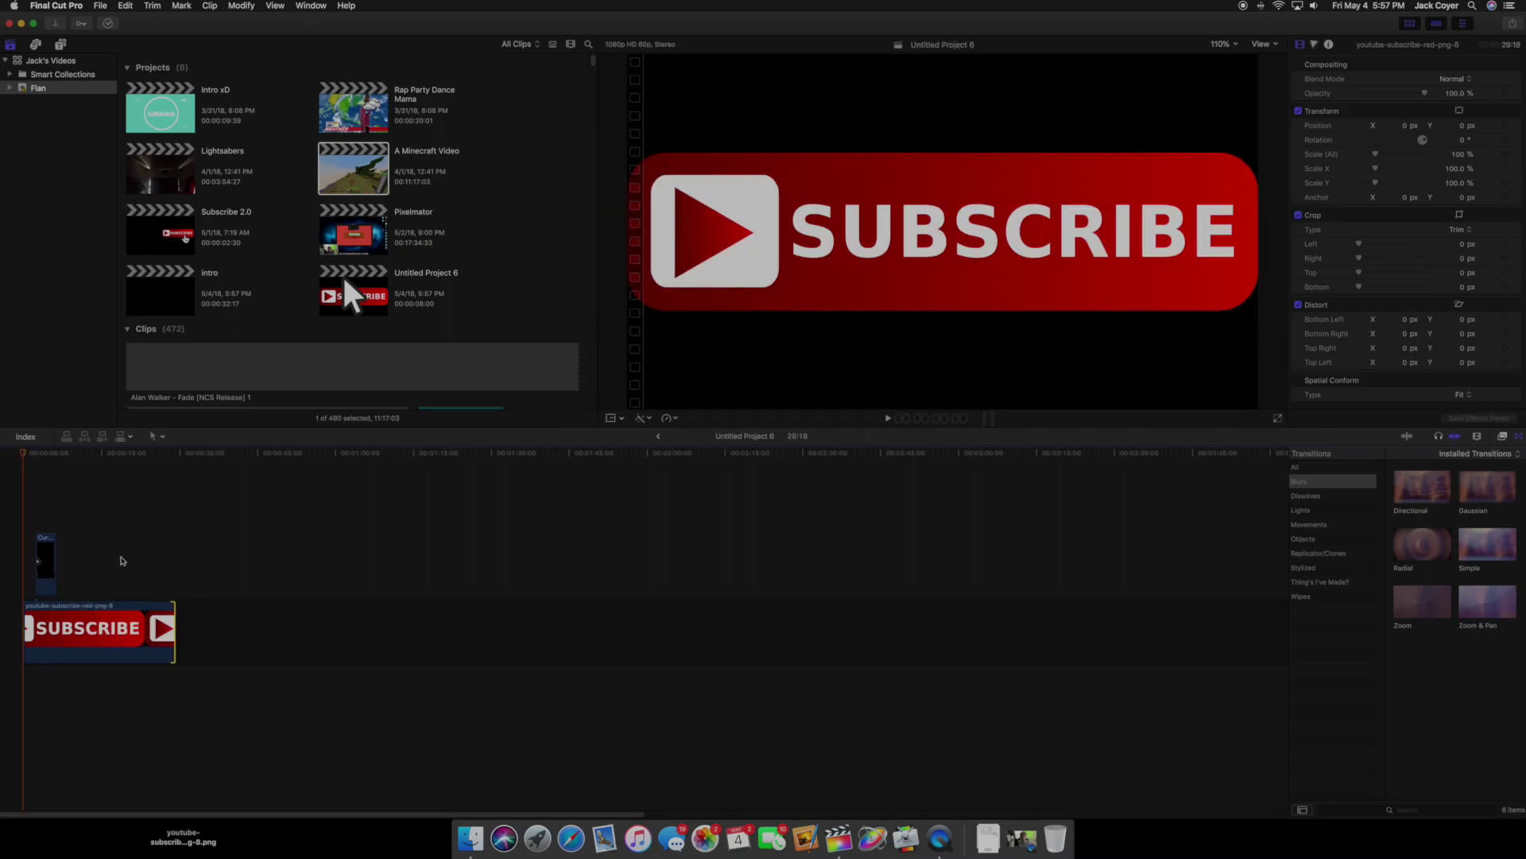
{"action": "mouse_move", "coordinate": [49, 550]}
{"action": "left_mouse_down"}
{"action": "mouse_move", "coordinate": [163, 555]}
{"action": "mouse_move", "coordinate": [63, 561]}
{"action": "left_mouse_up"}
{"action": "key", "text": "super+z"}
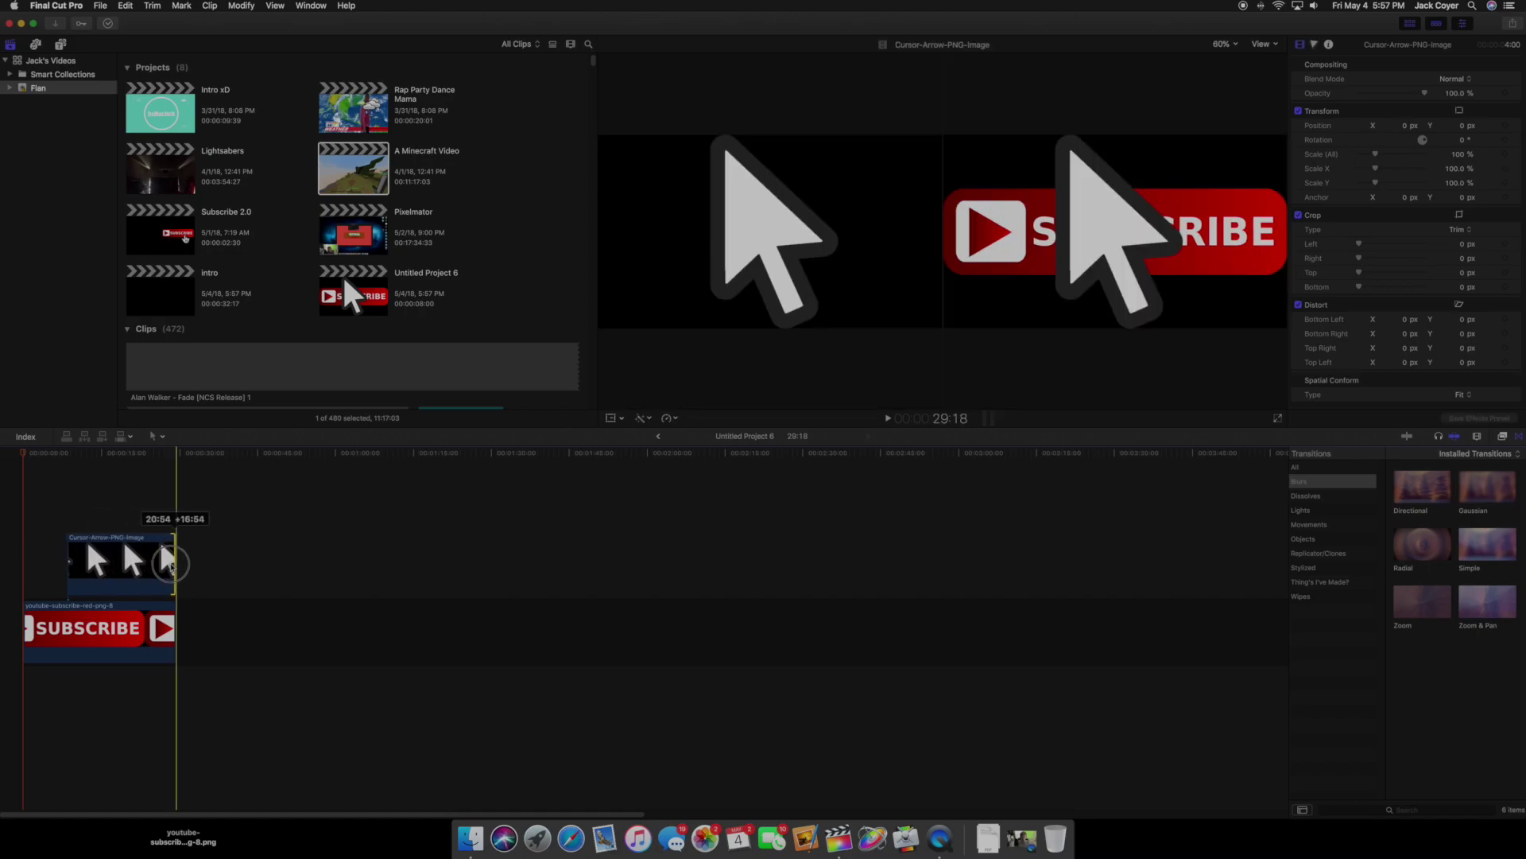
{"action": "key", "text": "space"}
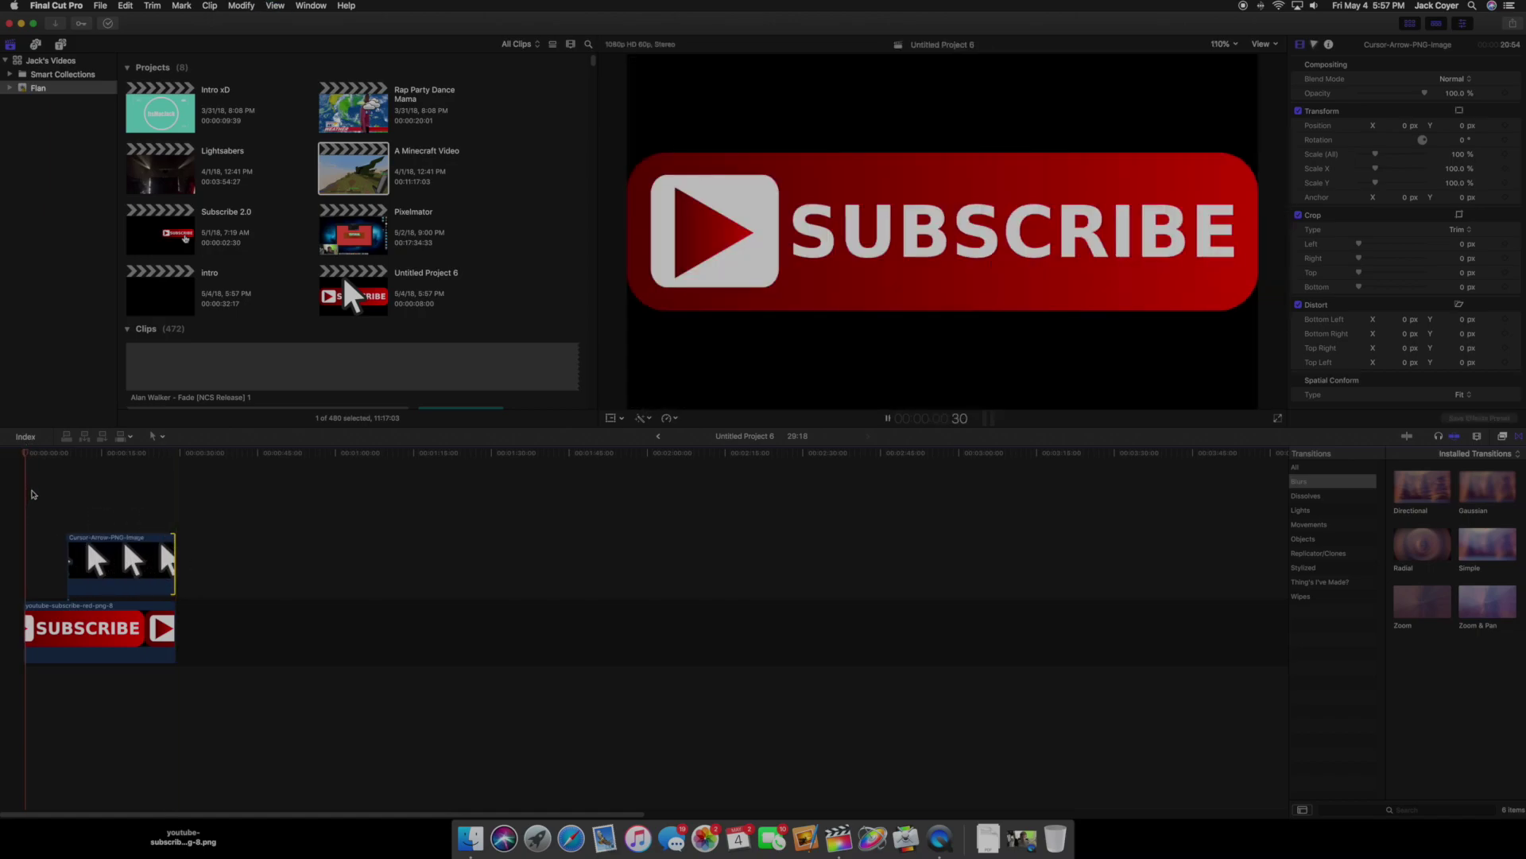
- Slide the cursor-arrow clip near the start, preview it, and enable on-screen Transform
{"action": "left_click_drag", "start_coordinate": [115, 557], "coordinate": [75, 554]}
{"action": "key", "text": "space"}
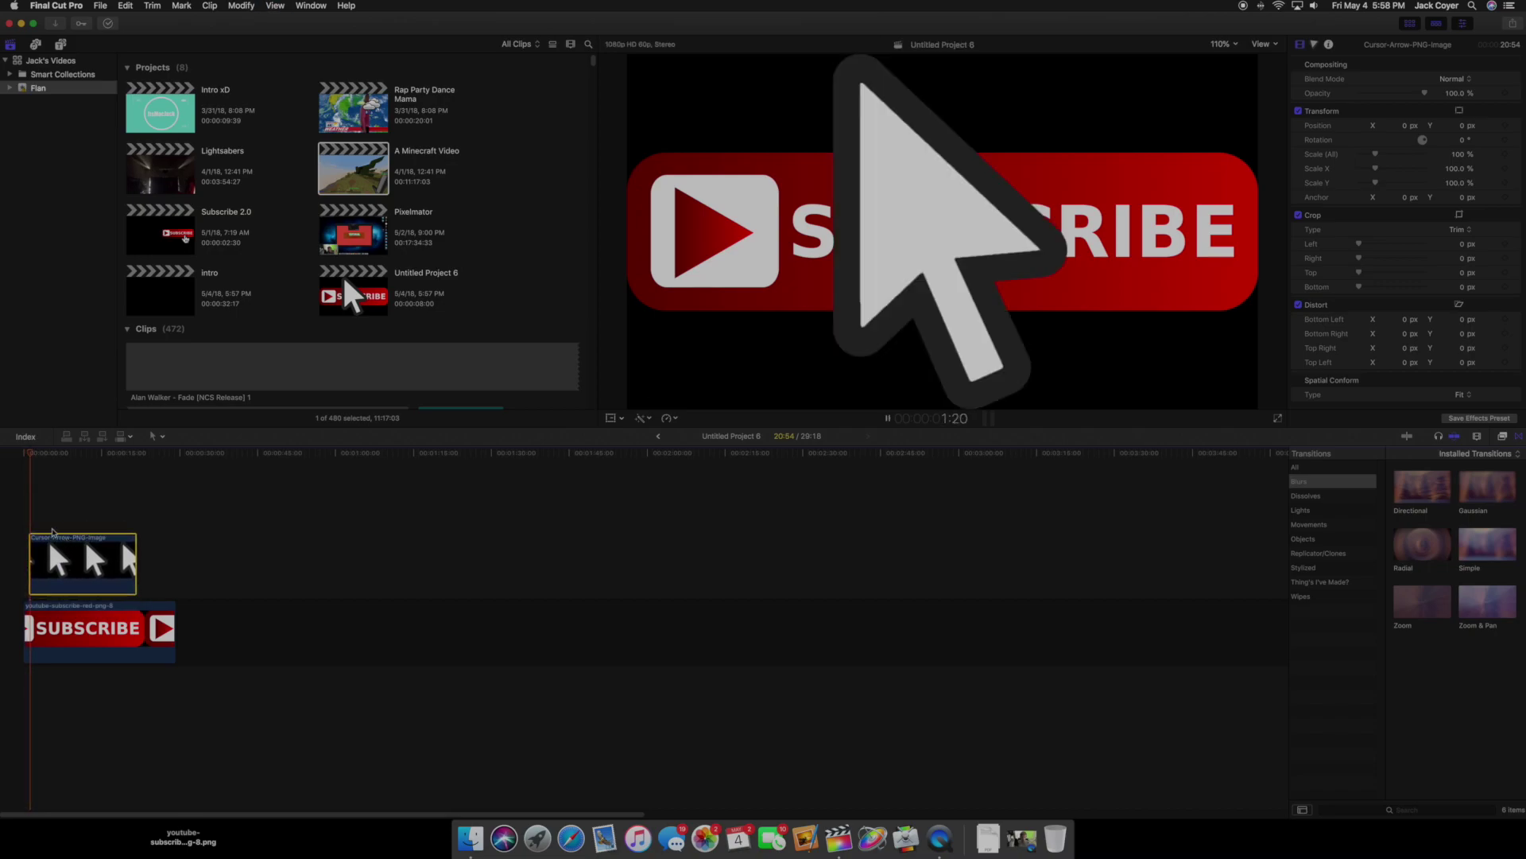
{"action": "left_click", "coordinate": [610, 417]}
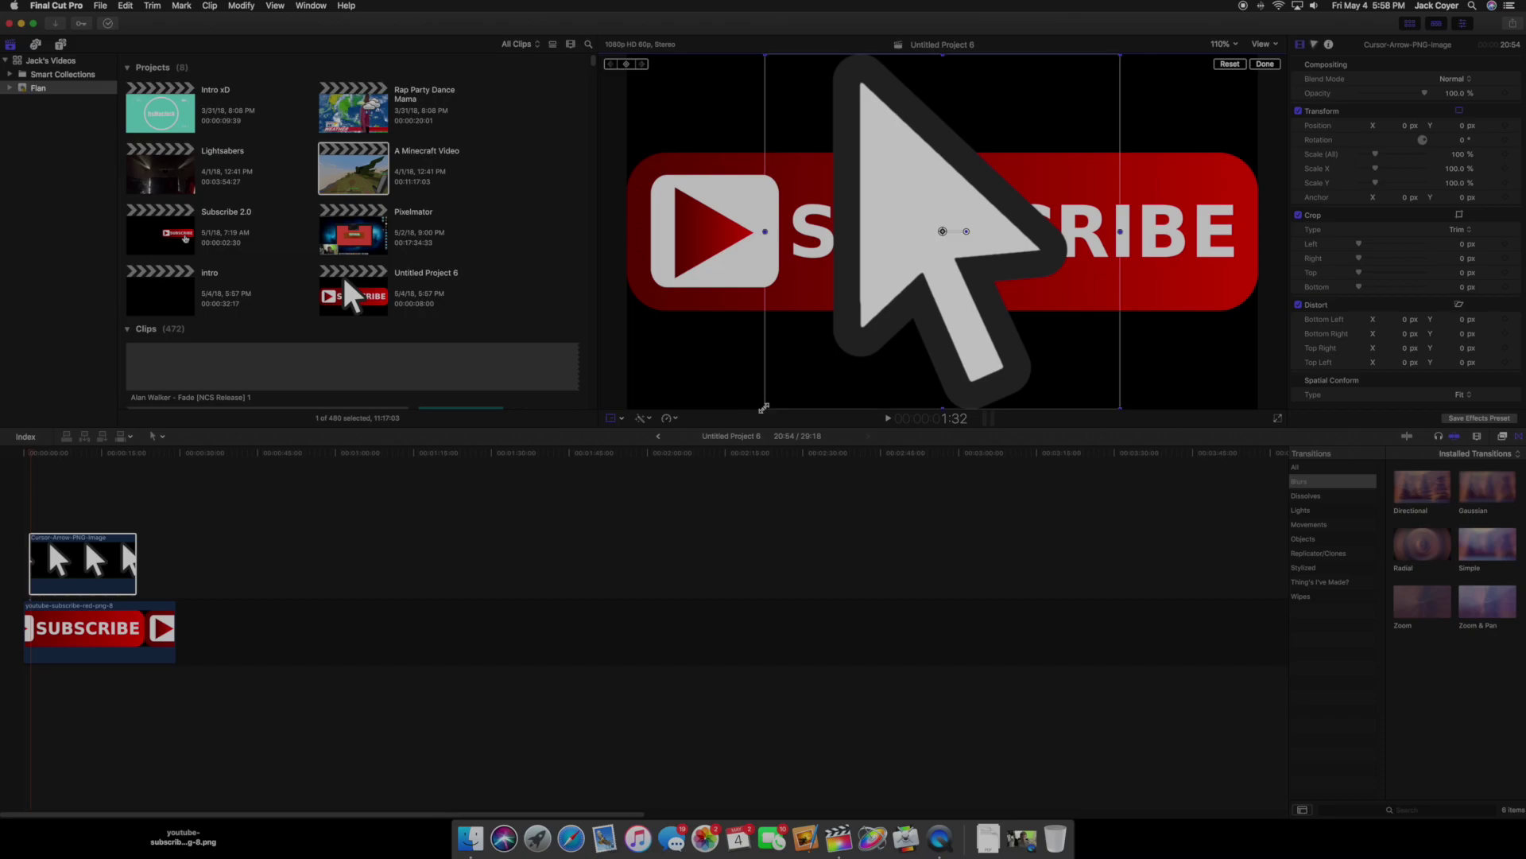
- Shrink the arrow to about 32% and place it at the bottom-right edge of the frame
{"action": "left_click_drag", "start_coordinate": [763, 409], "coordinate": [919, 290]}
{"action": "left_click_drag", "start_coordinate": [954, 239], "coordinate": [1310, 367]}
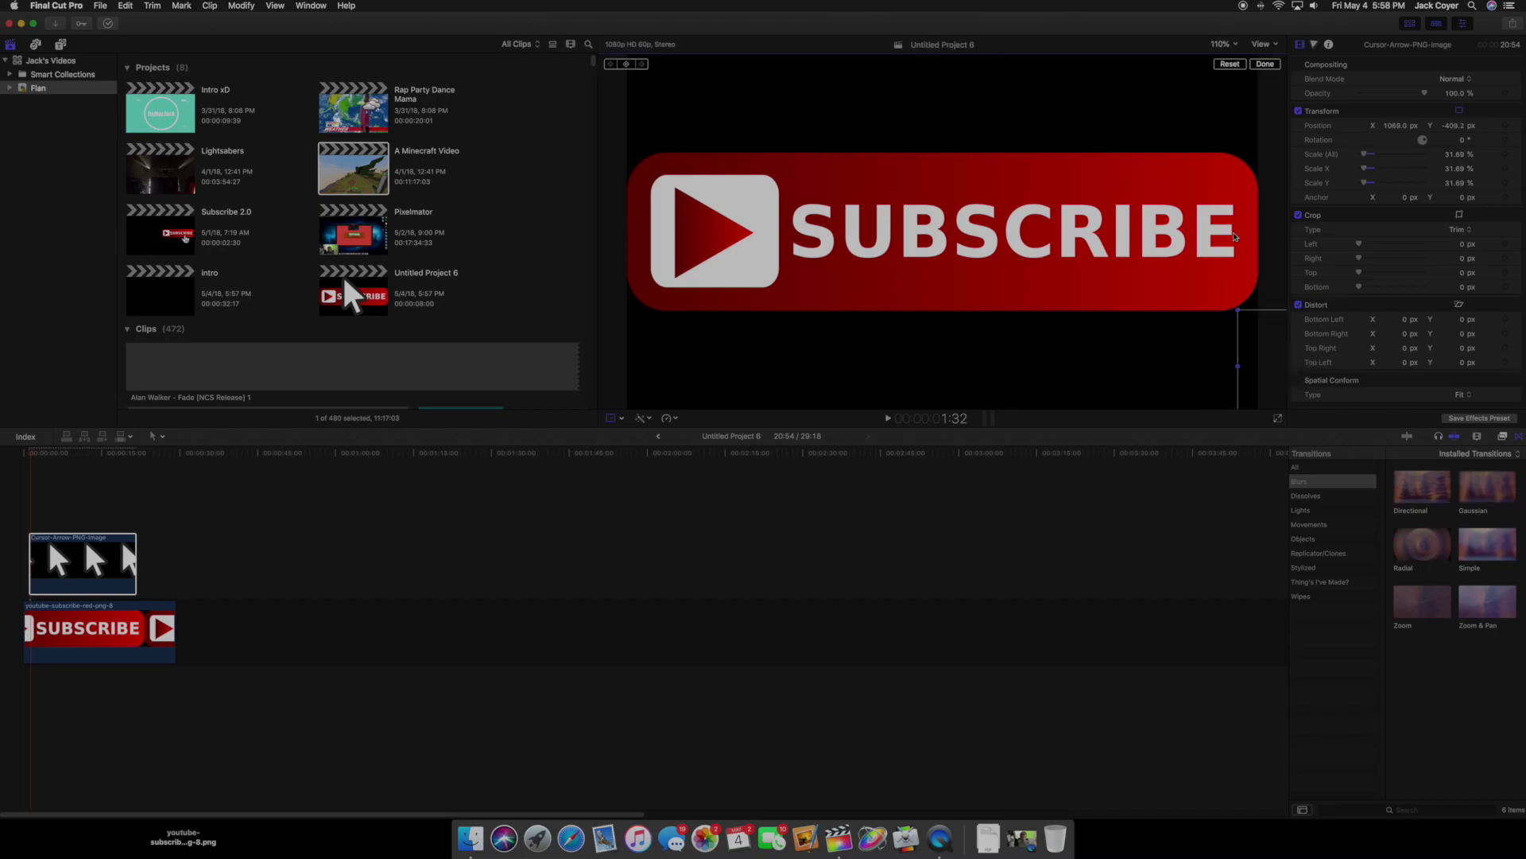
{"action": "left_click", "coordinate": [1268, 64]}
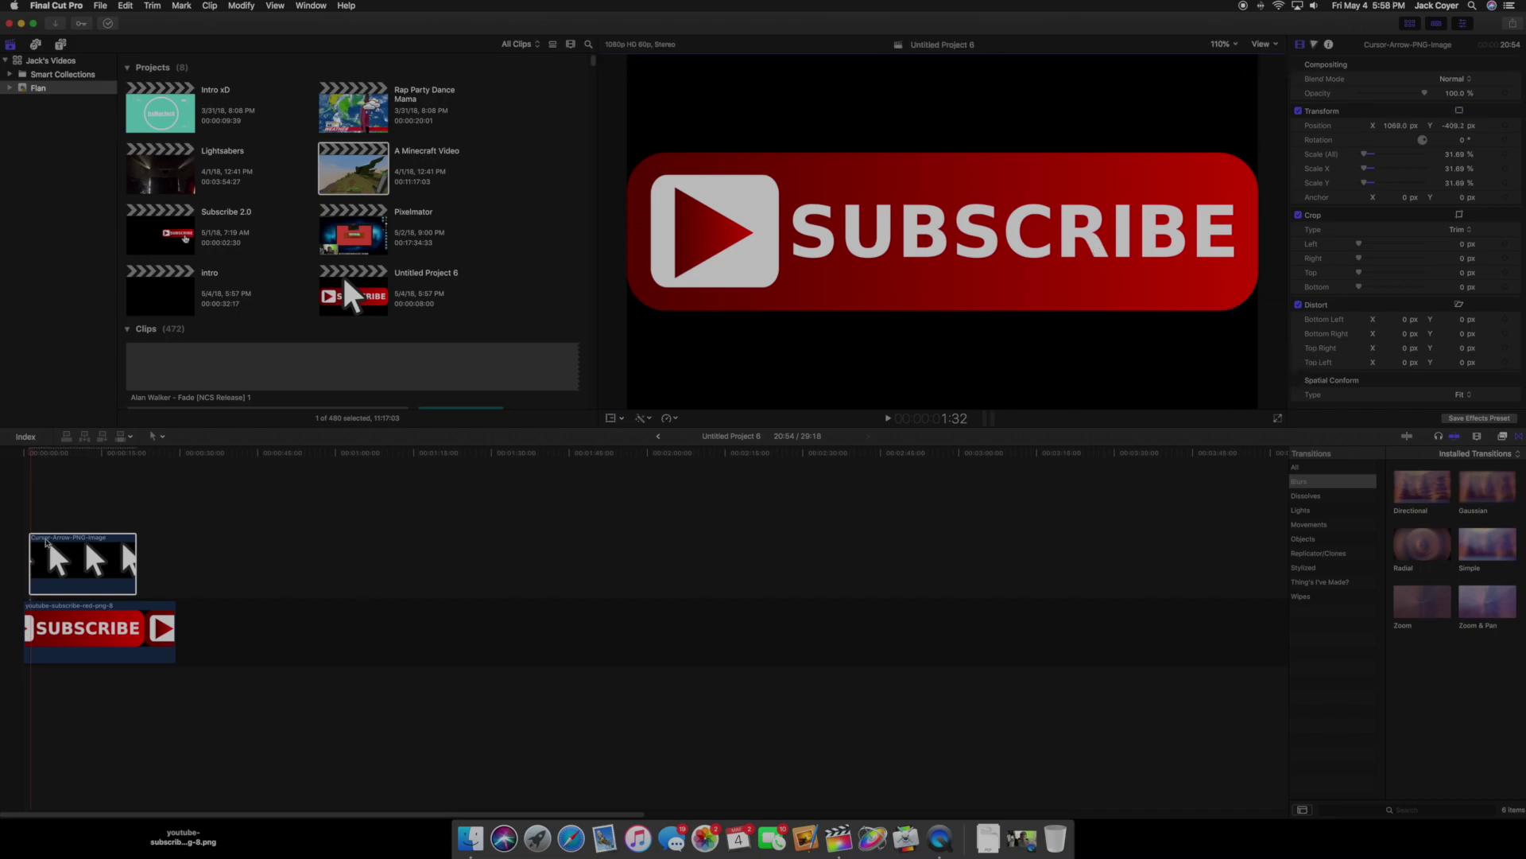
{"action": "left_click", "coordinate": [53, 562]}
{"action": "left_click", "coordinate": [611, 418]}
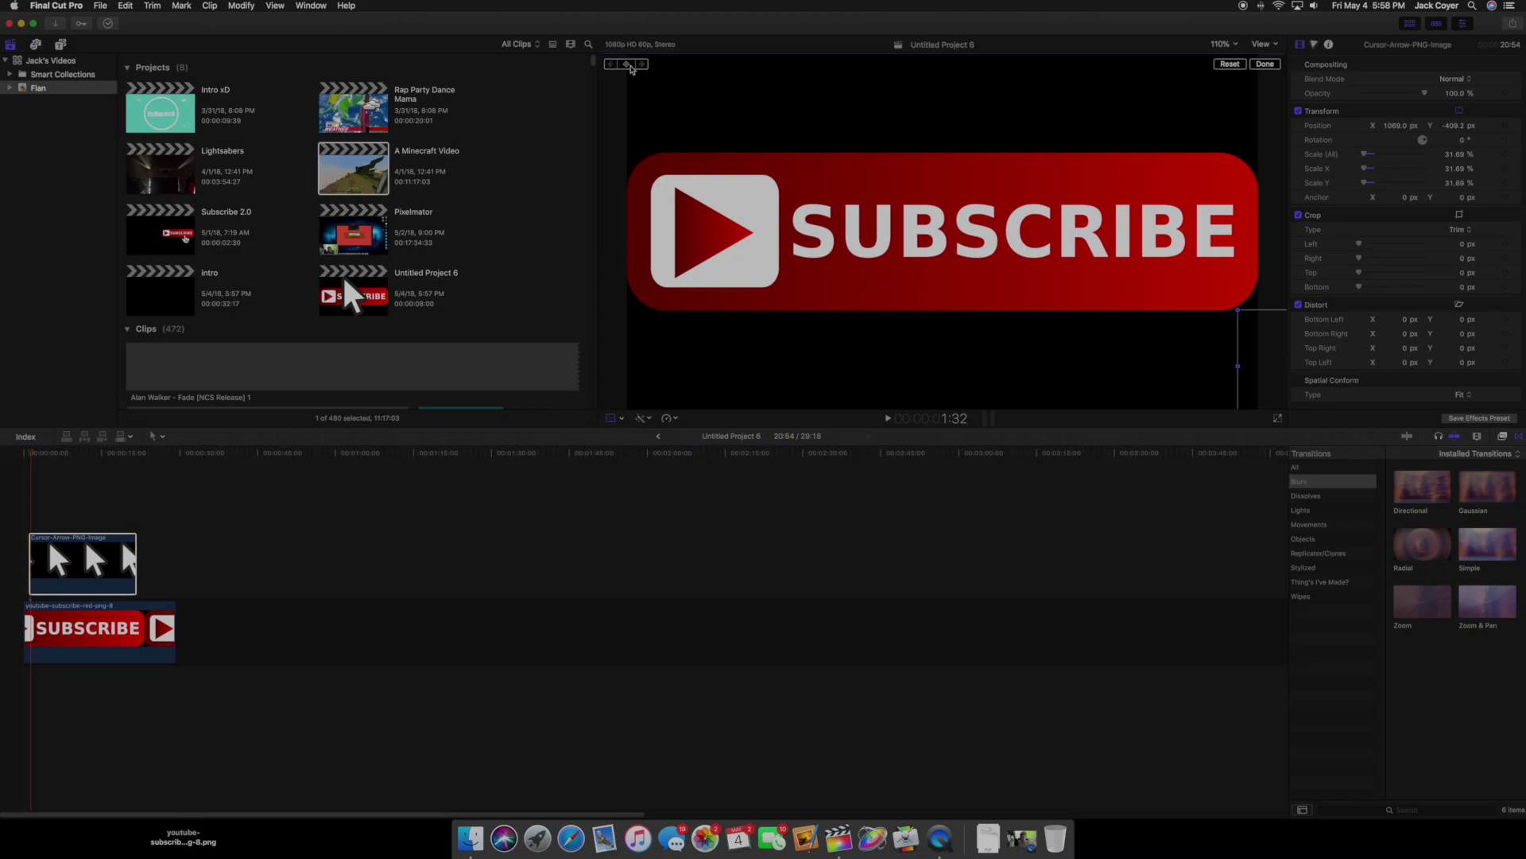
- Keyframe the arrow moving from the bottom-right onto the SUBSCRIBE button by 2:38
{"action": "left_click", "coordinate": [626, 64]}
{"action": "left_click", "coordinate": [36, 459]}
{"action": "key", "text": "Right"}
{"action": "key", "text": "Right"}
{"action": "key", "text": "Right"}
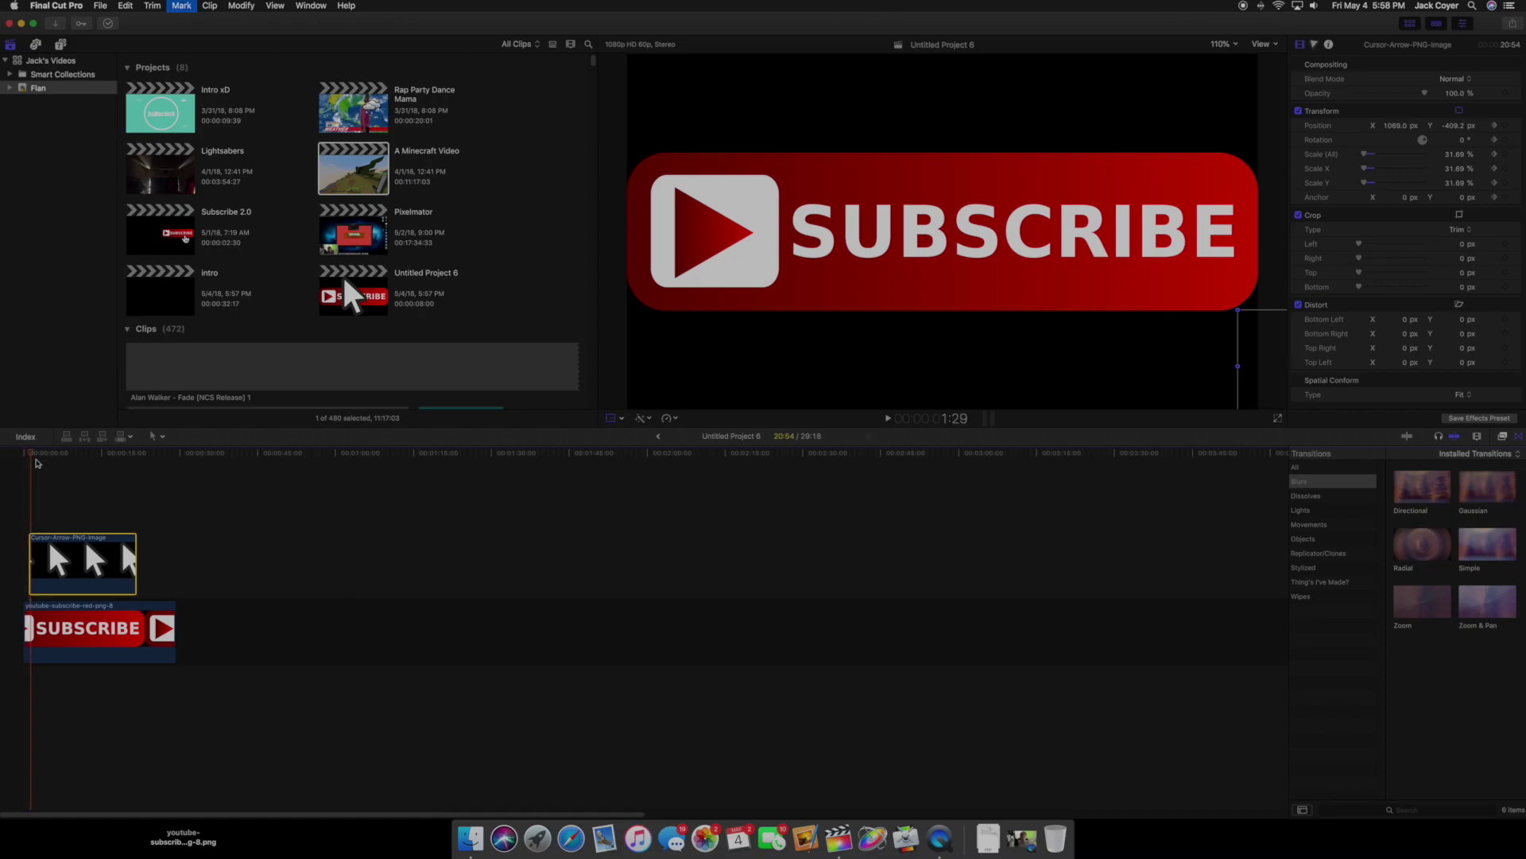
{"action": "left_click", "coordinate": [38, 453]}
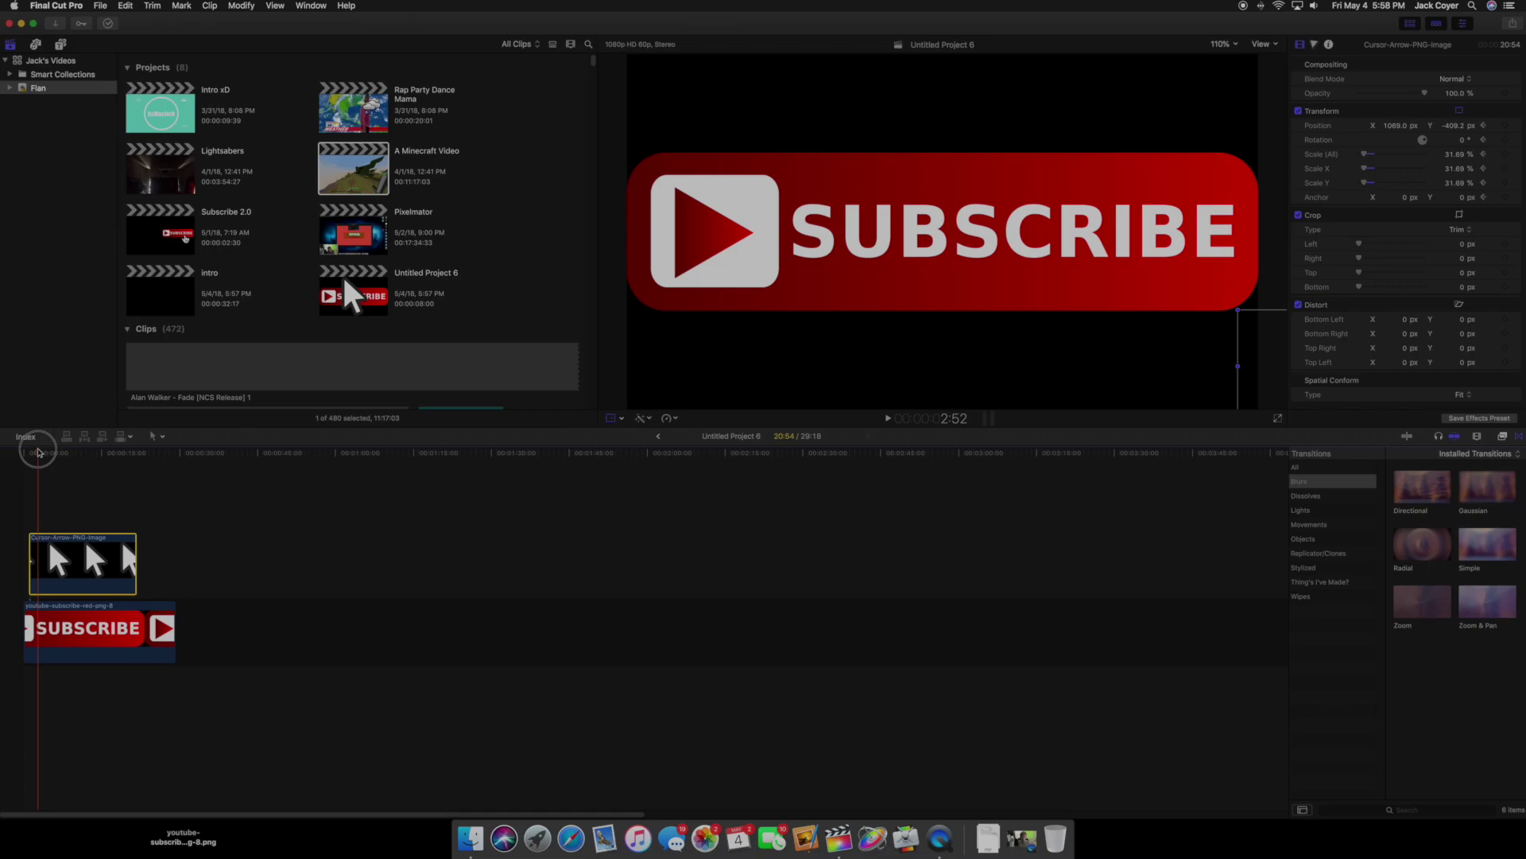
{"action": "left_click_drag", "start_coordinate": [1255, 332], "coordinate": [952, 215]}
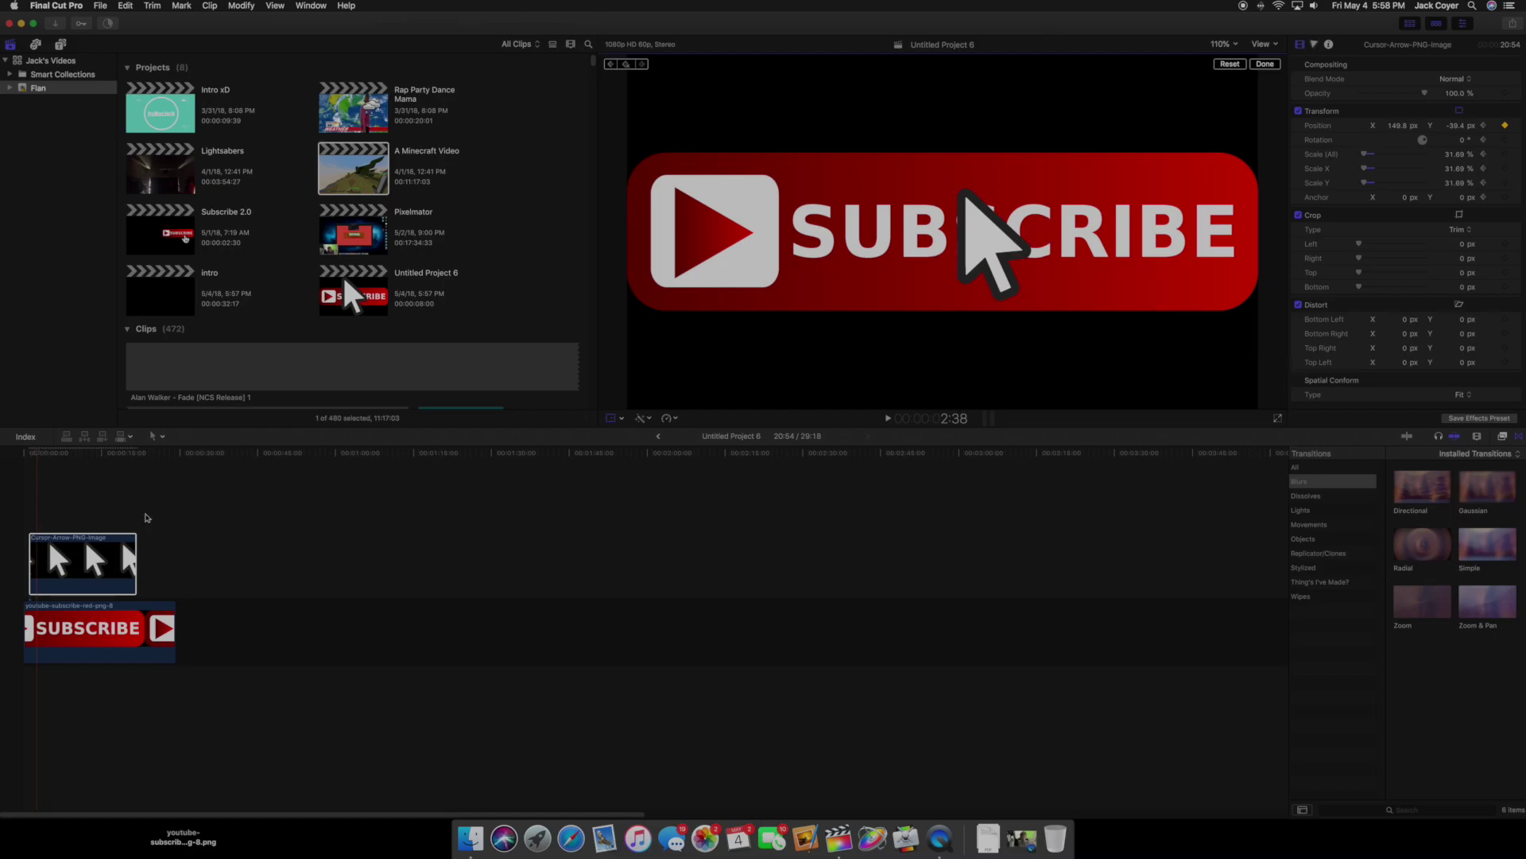
- Preview the project from the start with the cursor-arrow clip in place
{"action": "left_click", "coordinate": [121, 543]}
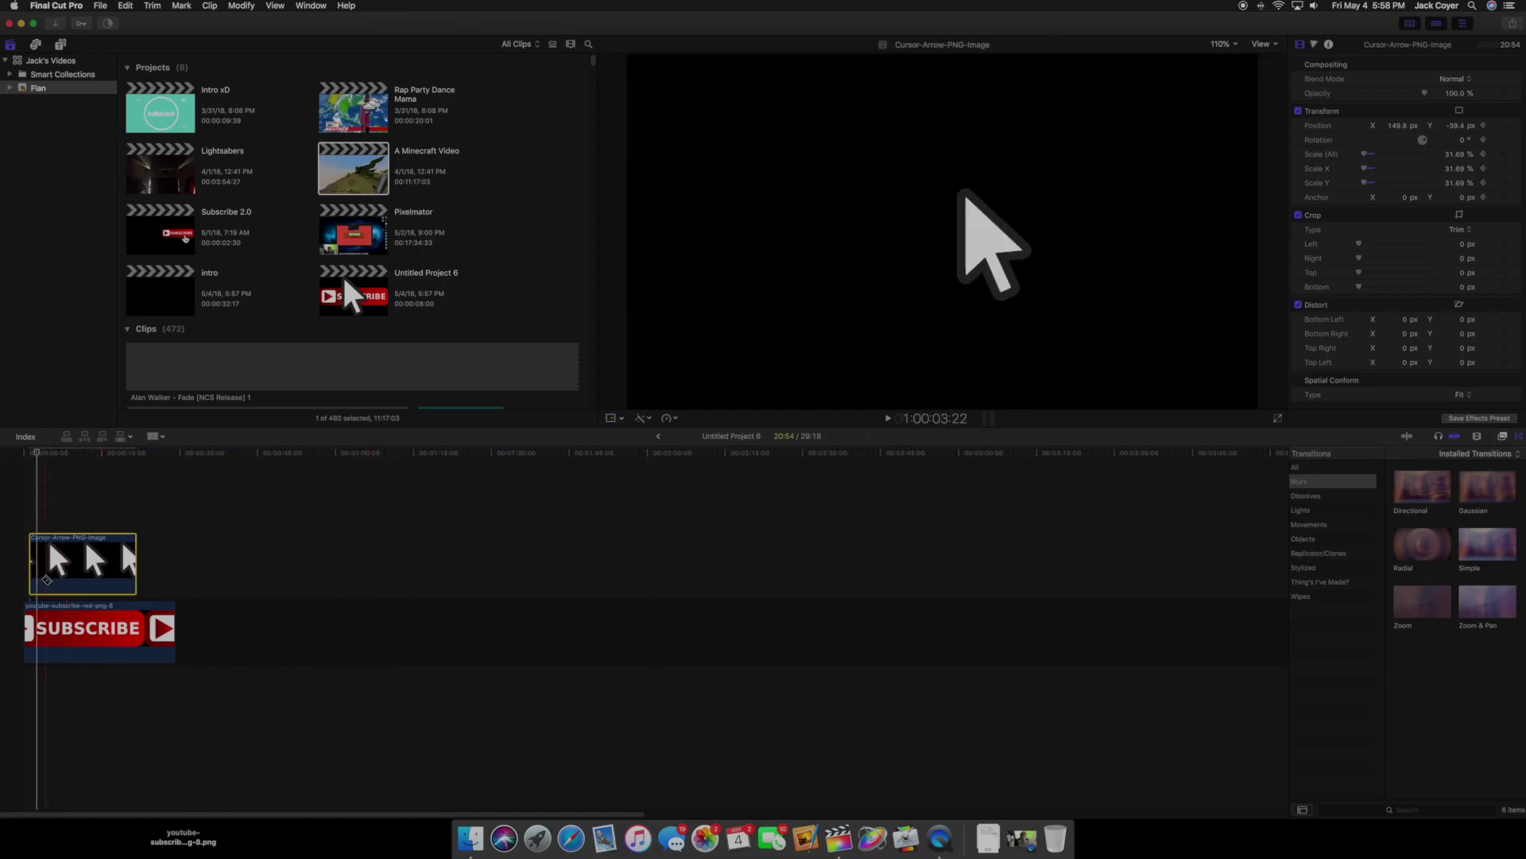
{"action": "left_click", "coordinate": [43, 562], "text": "alt"}
{"action": "left_click", "coordinate": [151, 580]}
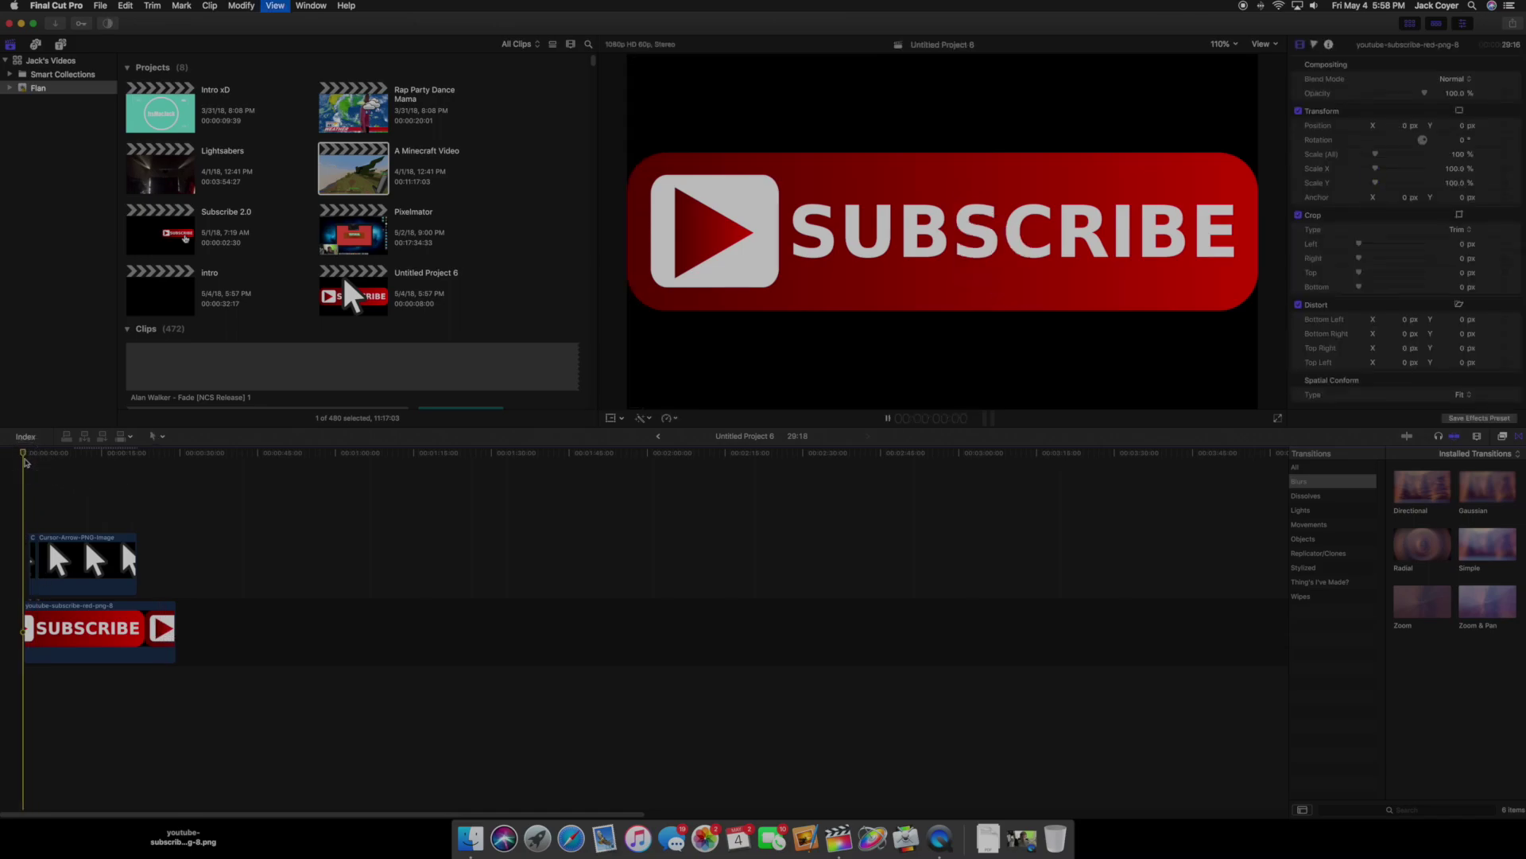
{"action": "key", "text": "space"}
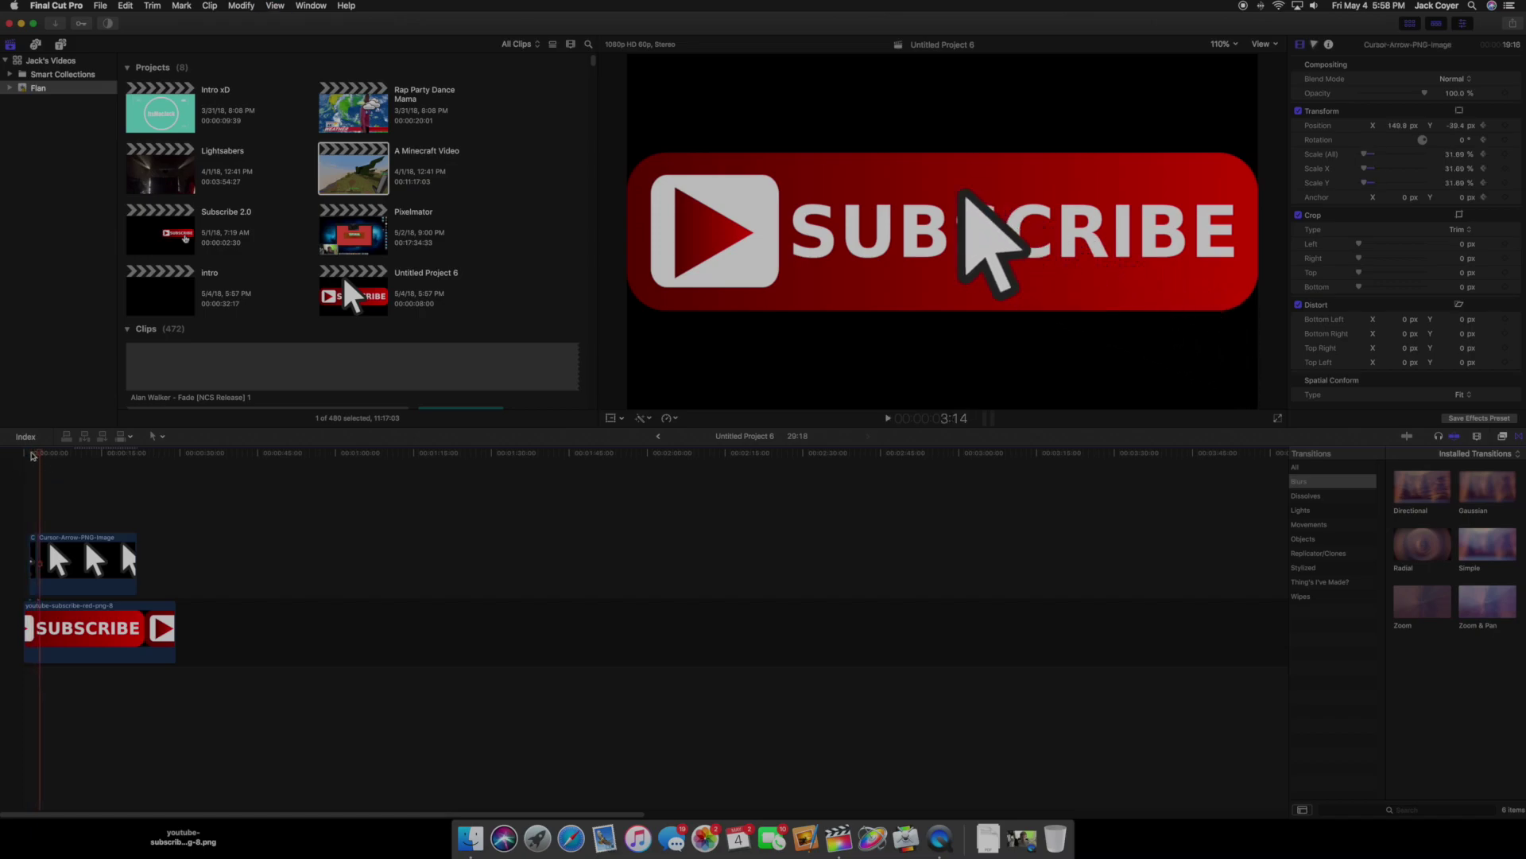
{"action": "left_click", "coordinate": [37, 454]}
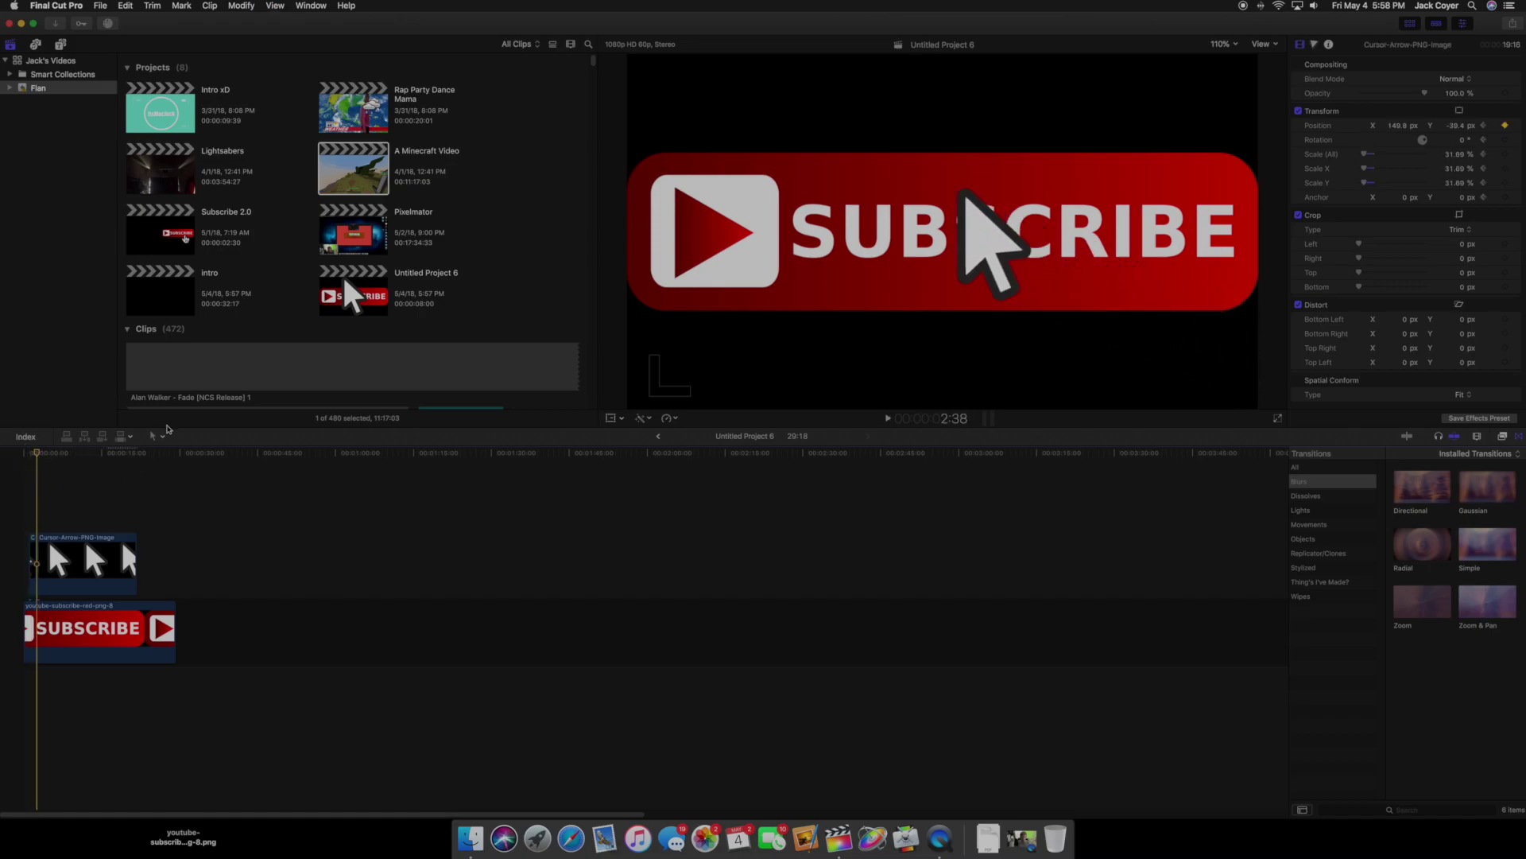
- Cut the cursor-arrow clip near its start and select the short opening piece
{"action": "key", "text": "r"}
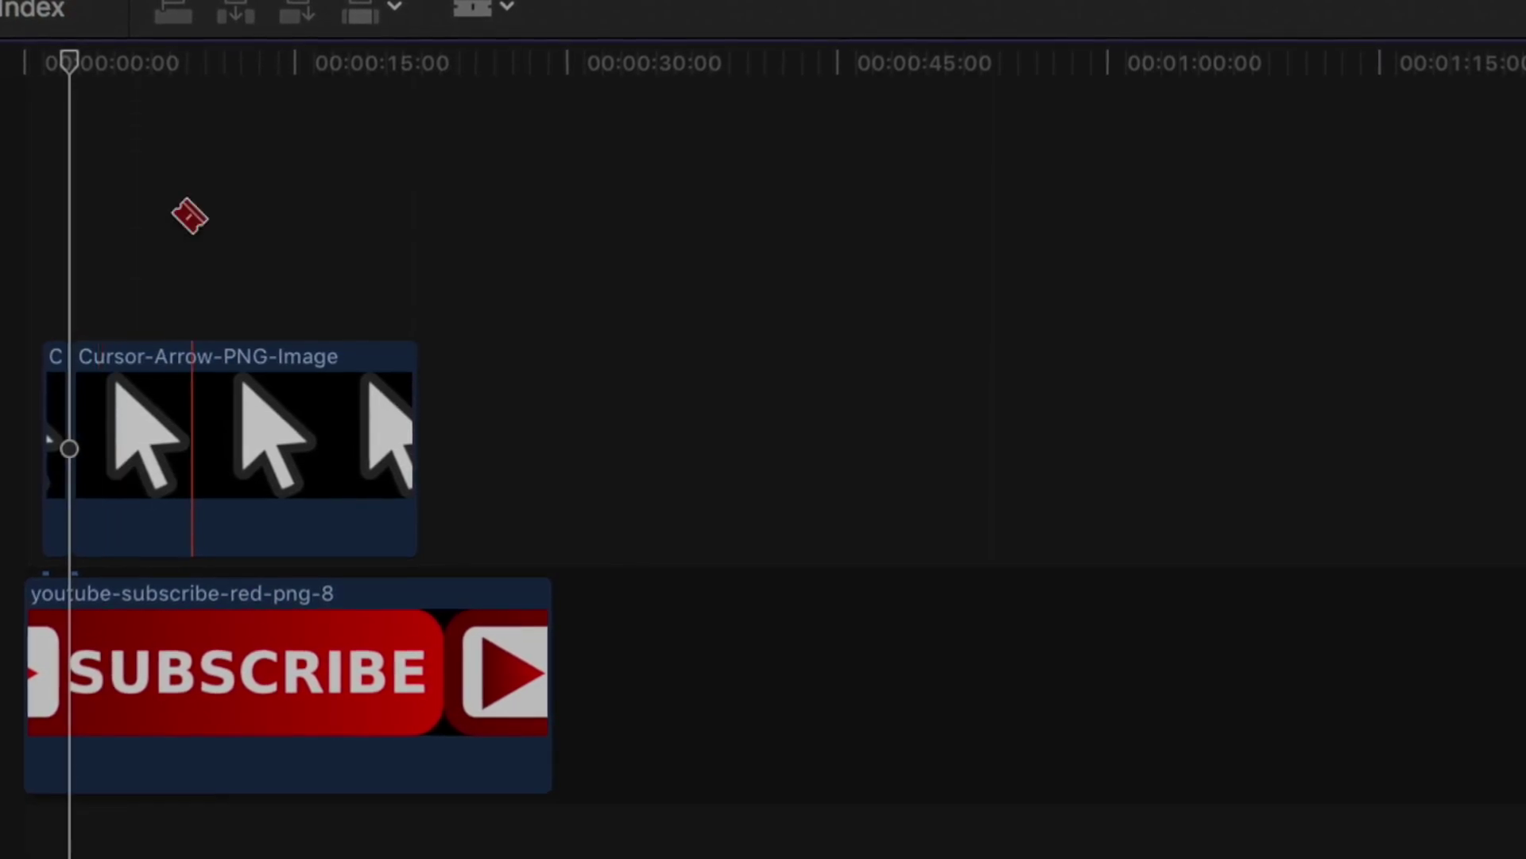
{"action": "key", "text": "a"}
{"action": "left_click", "coordinate": [47, 431]}
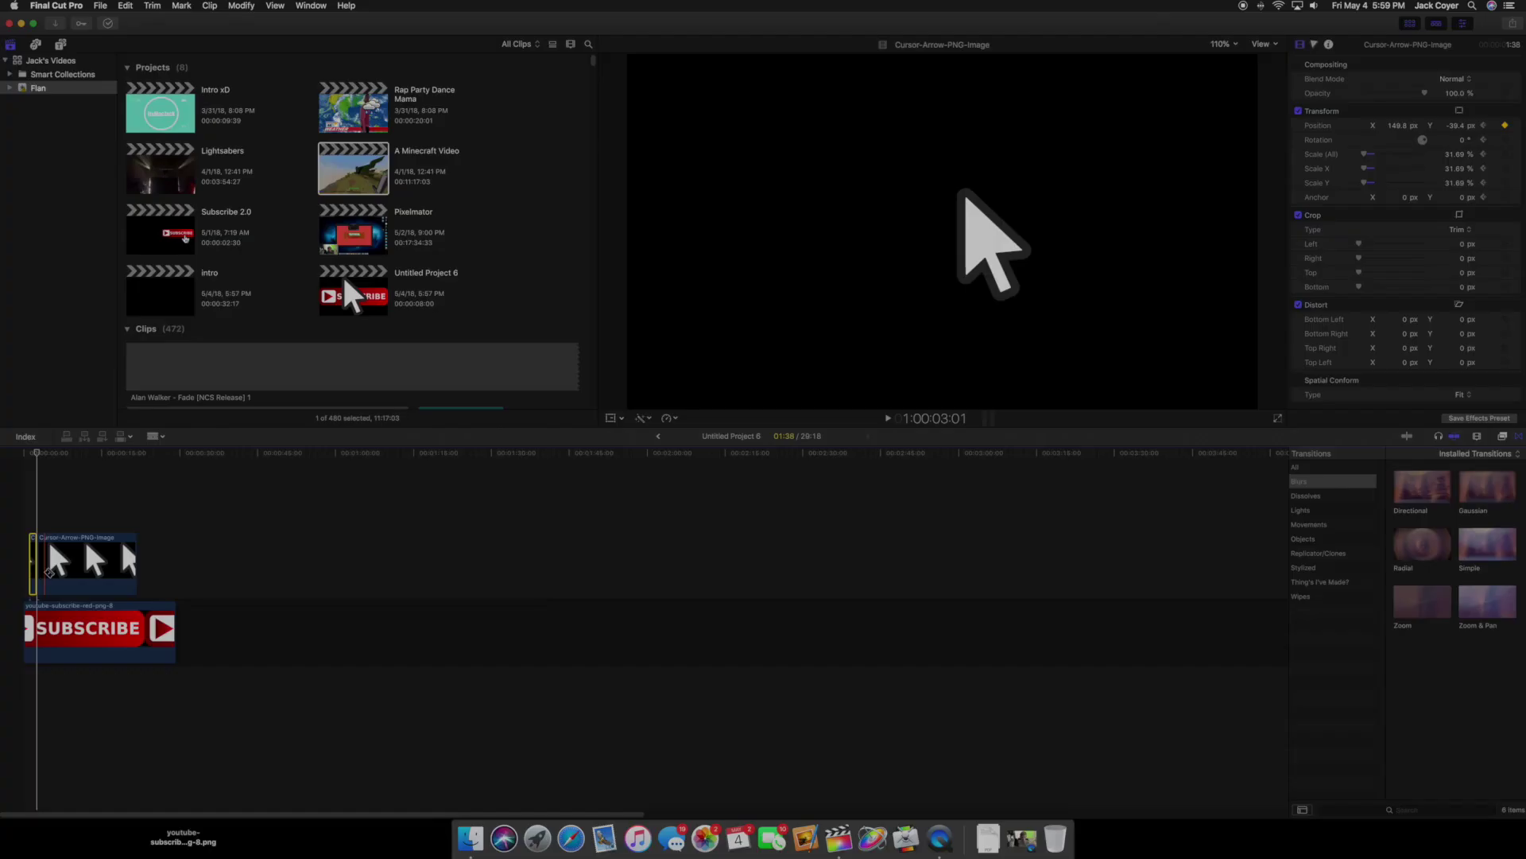
- Undo the short first cut and zoom the timeline in so the clips fill it
{"action": "key", "text": "super+z"}
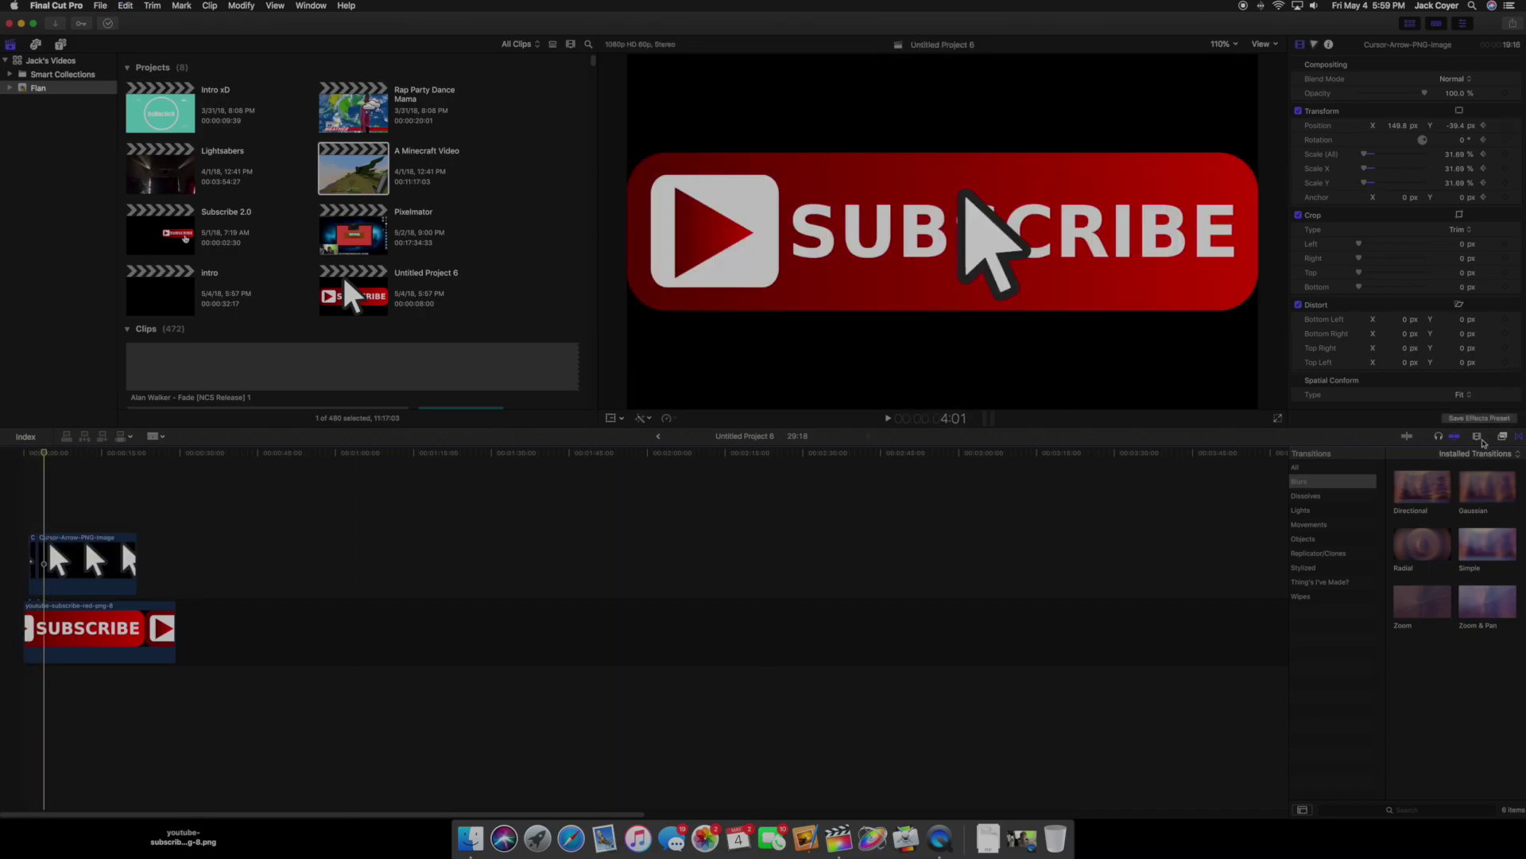
{"action": "left_click", "coordinate": [1477, 437]}
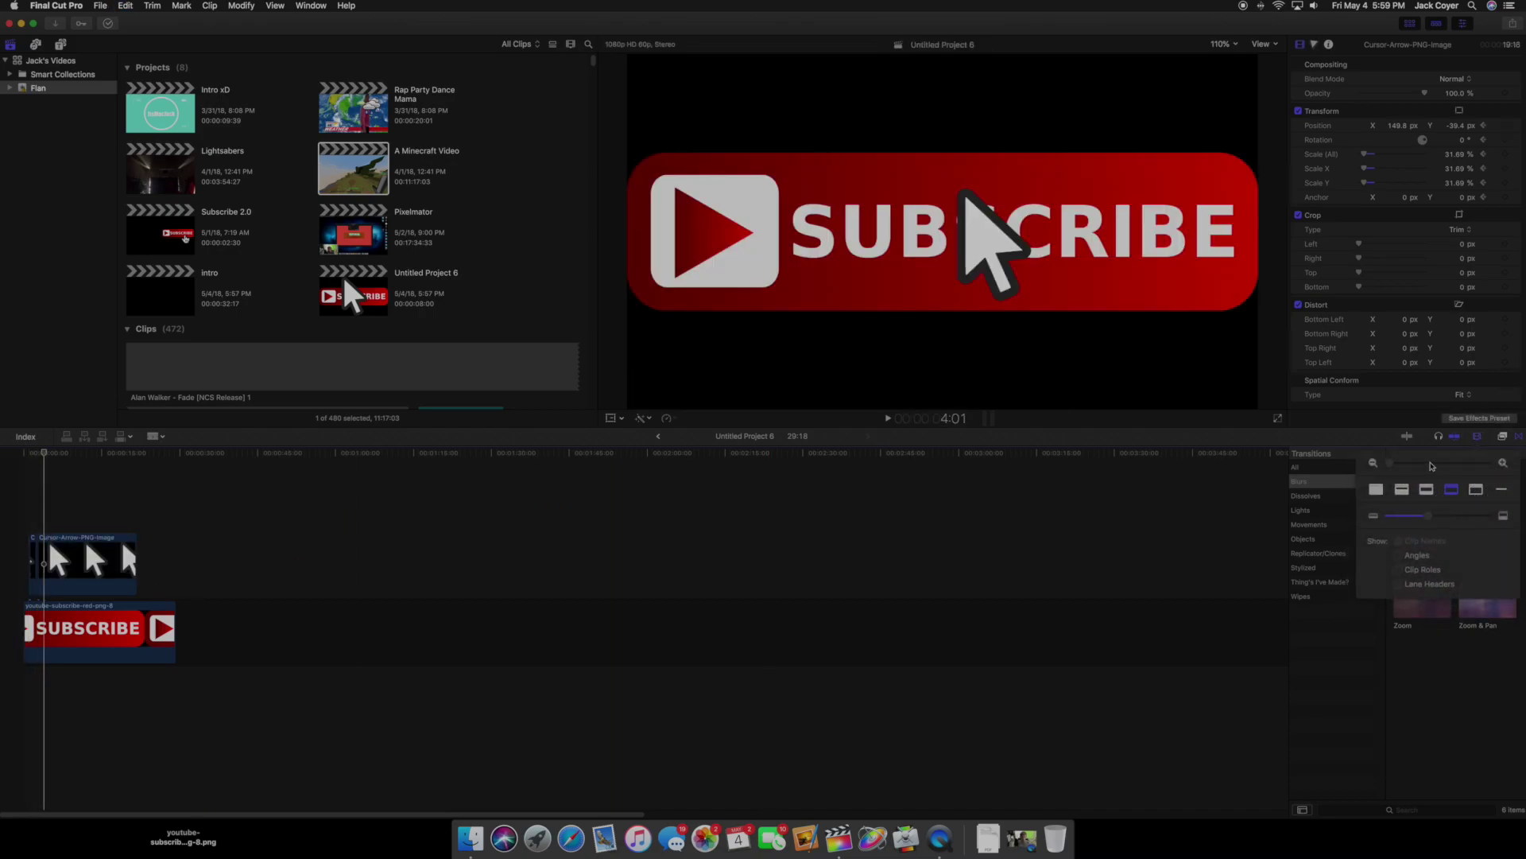
{"action": "left_click_drag", "start_coordinate": [1409, 465], "coordinate": [1447, 463]}
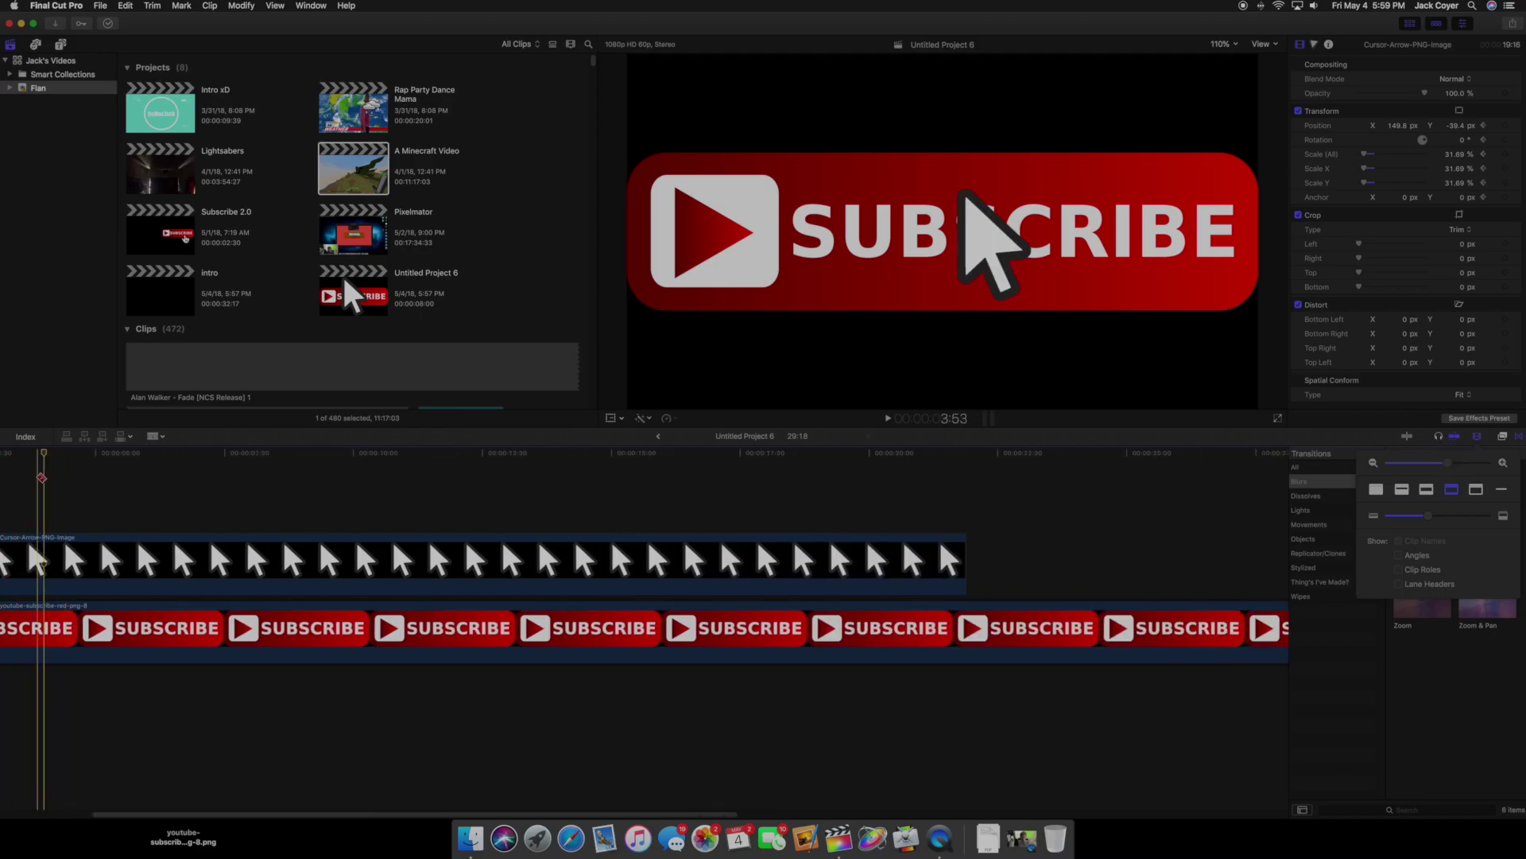
- Split the cursor clip where it reaches SUBSCRIBE and keyframe its scale from 31.69% to 13.85%
{"action": "left_click_drag", "start_coordinate": [44, 451], "coordinate": [217, 445]}
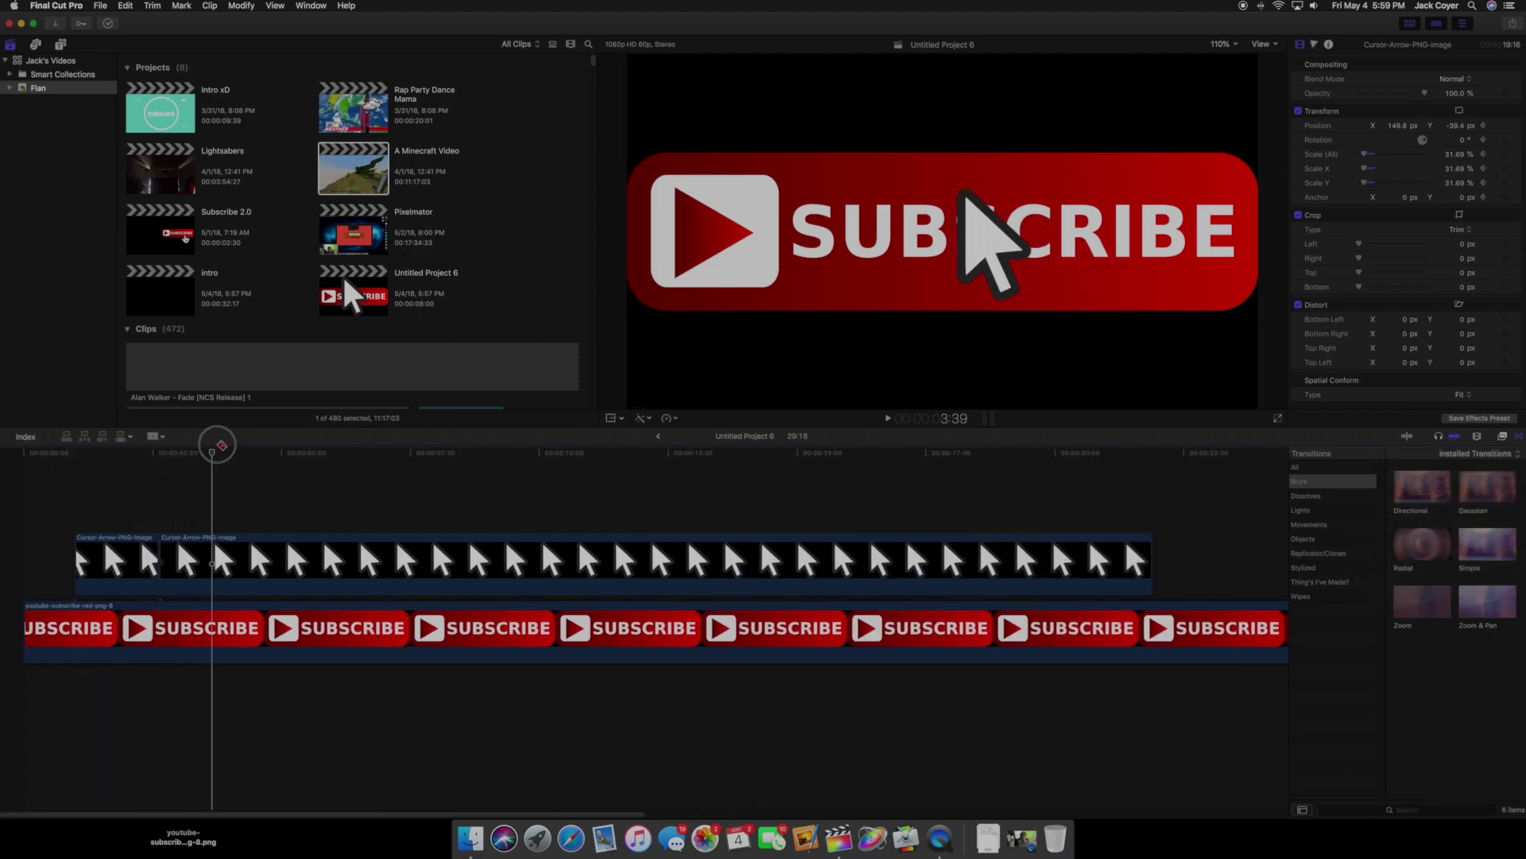
{"action": "key", "text": "super+b"}
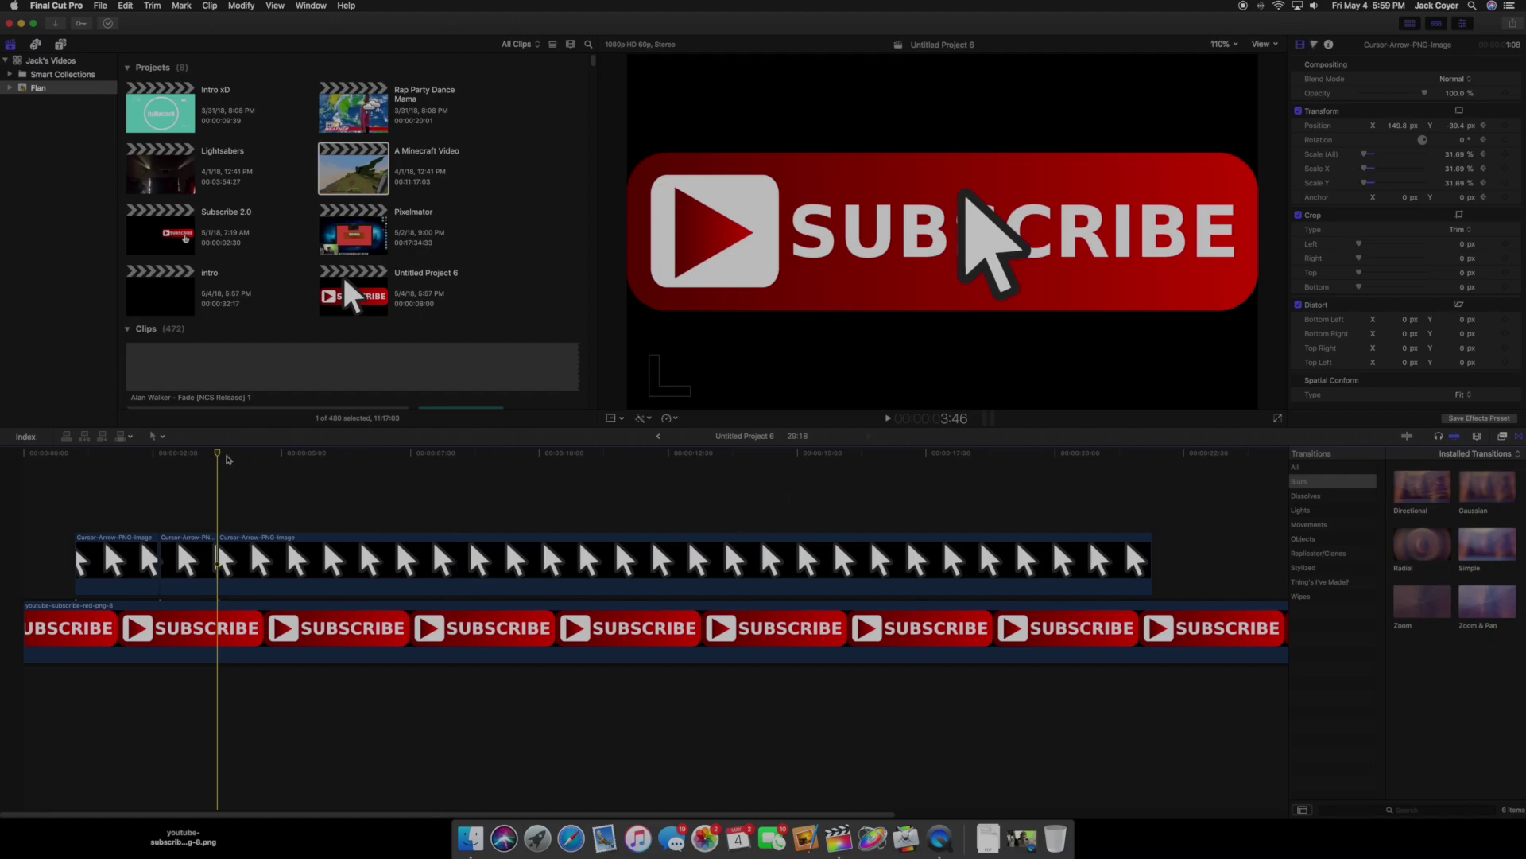
{"action": "left_click_drag", "start_coordinate": [228, 460], "coordinate": [160, 465]}
{"action": "left_click", "coordinate": [197, 536]}
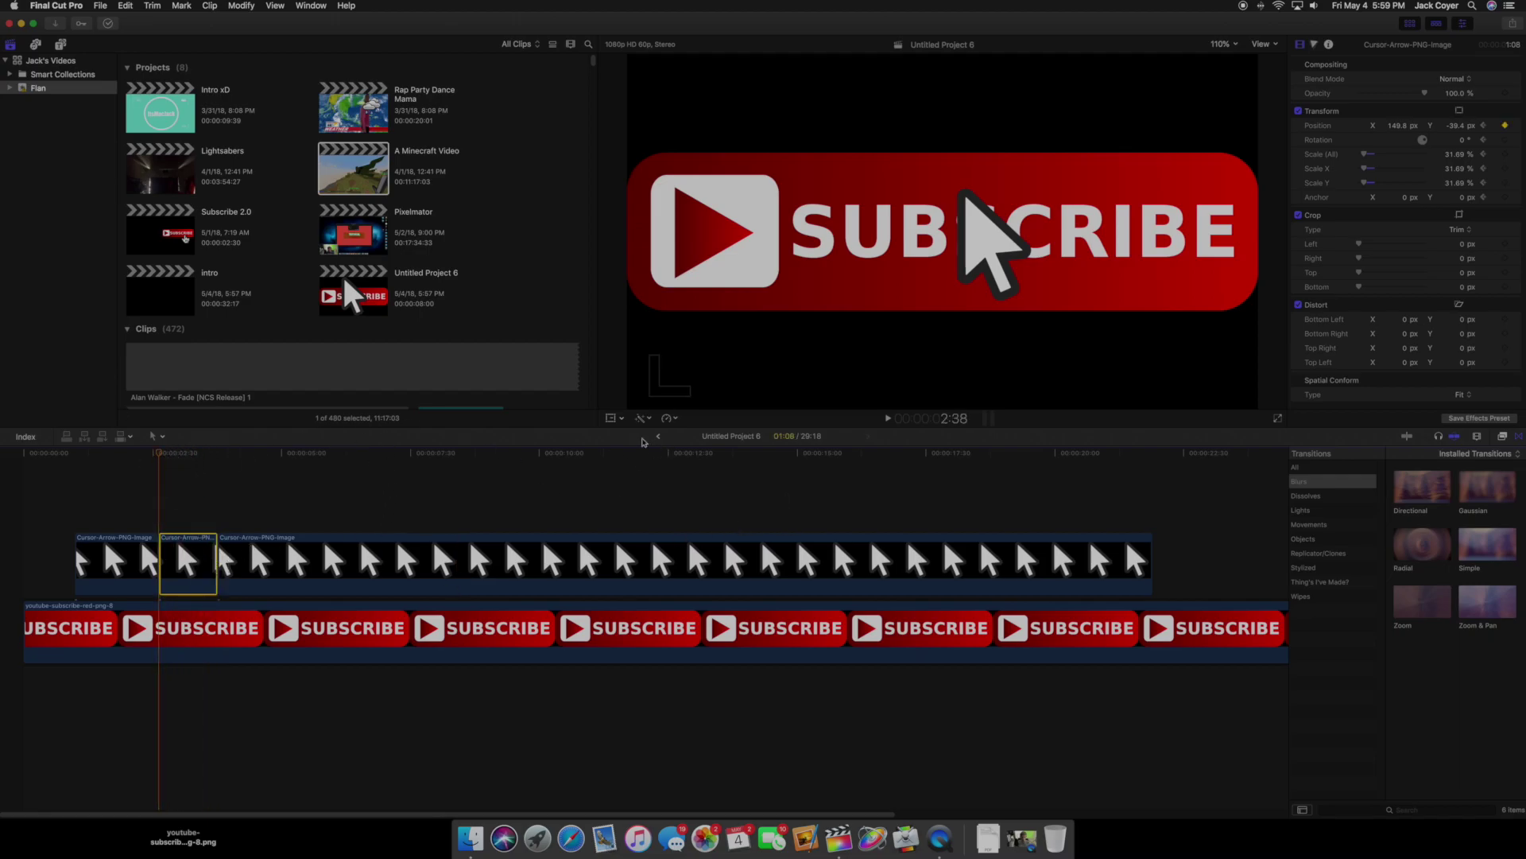
{"action": "left_click", "coordinate": [611, 418]}
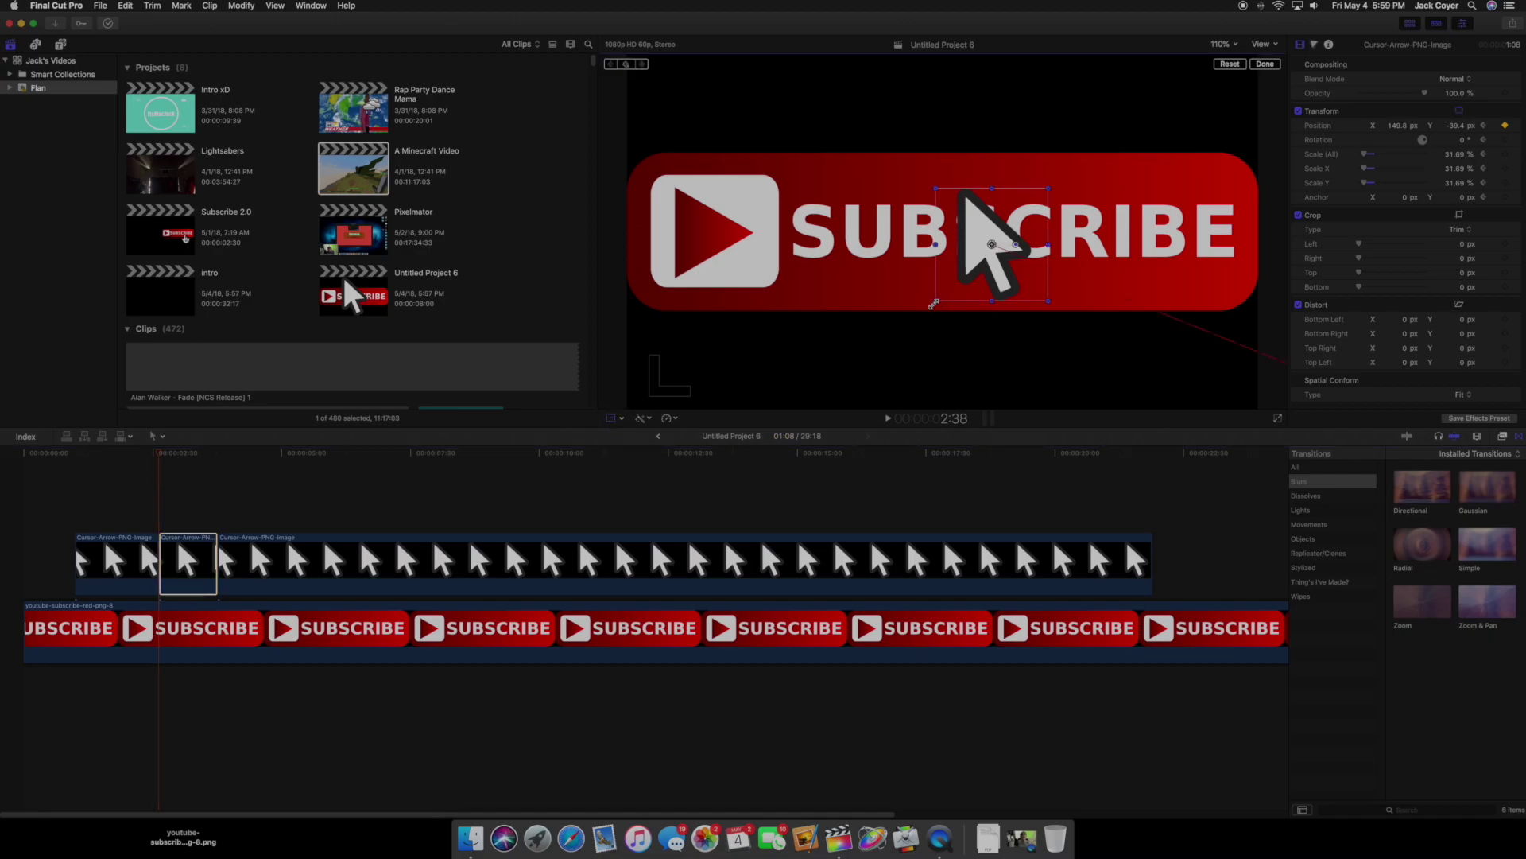
{"action": "left_click_drag", "start_coordinate": [155, 452], "coordinate": [215, 452]}
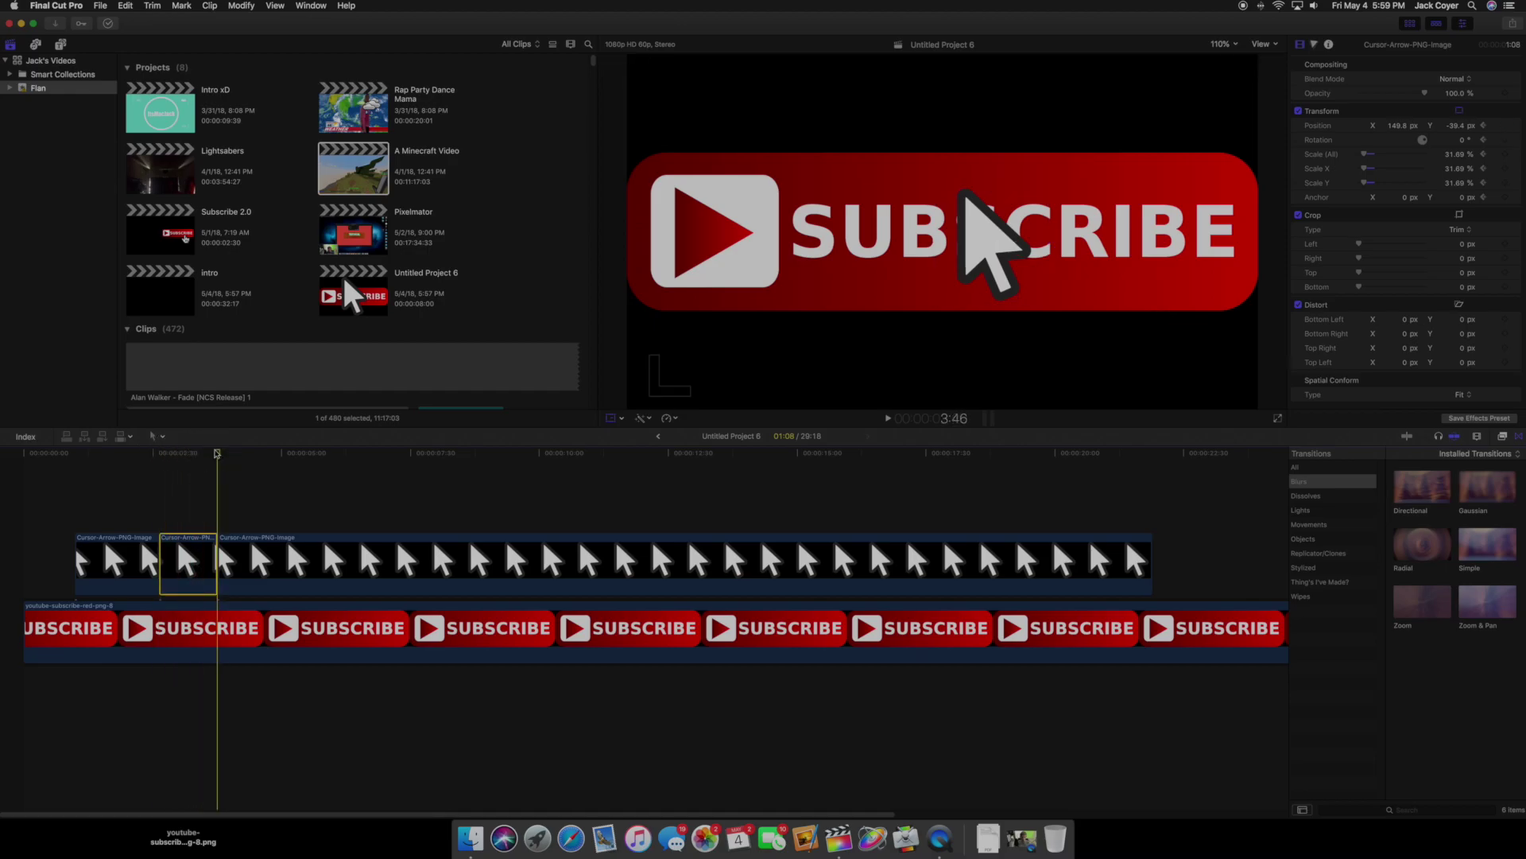
{"action": "left_click_drag", "start_coordinate": [928, 302], "coordinate": [989, 272]}
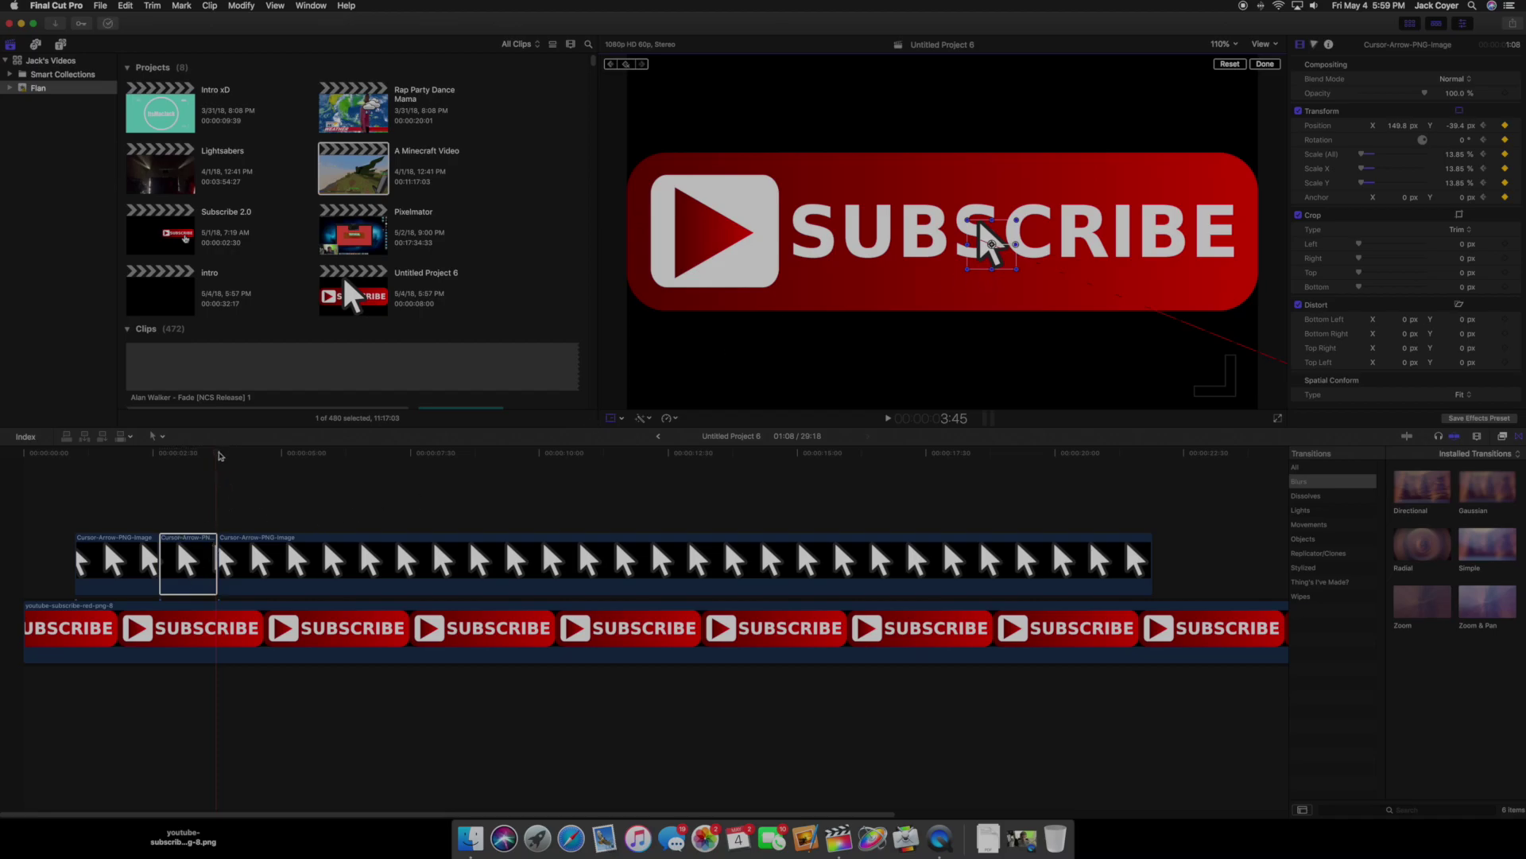
- Preview the shrinking click, then split the cursor clip again at 3:46
{"action": "left_click", "coordinate": [125, 462]}
{"action": "key", "text": "space"}
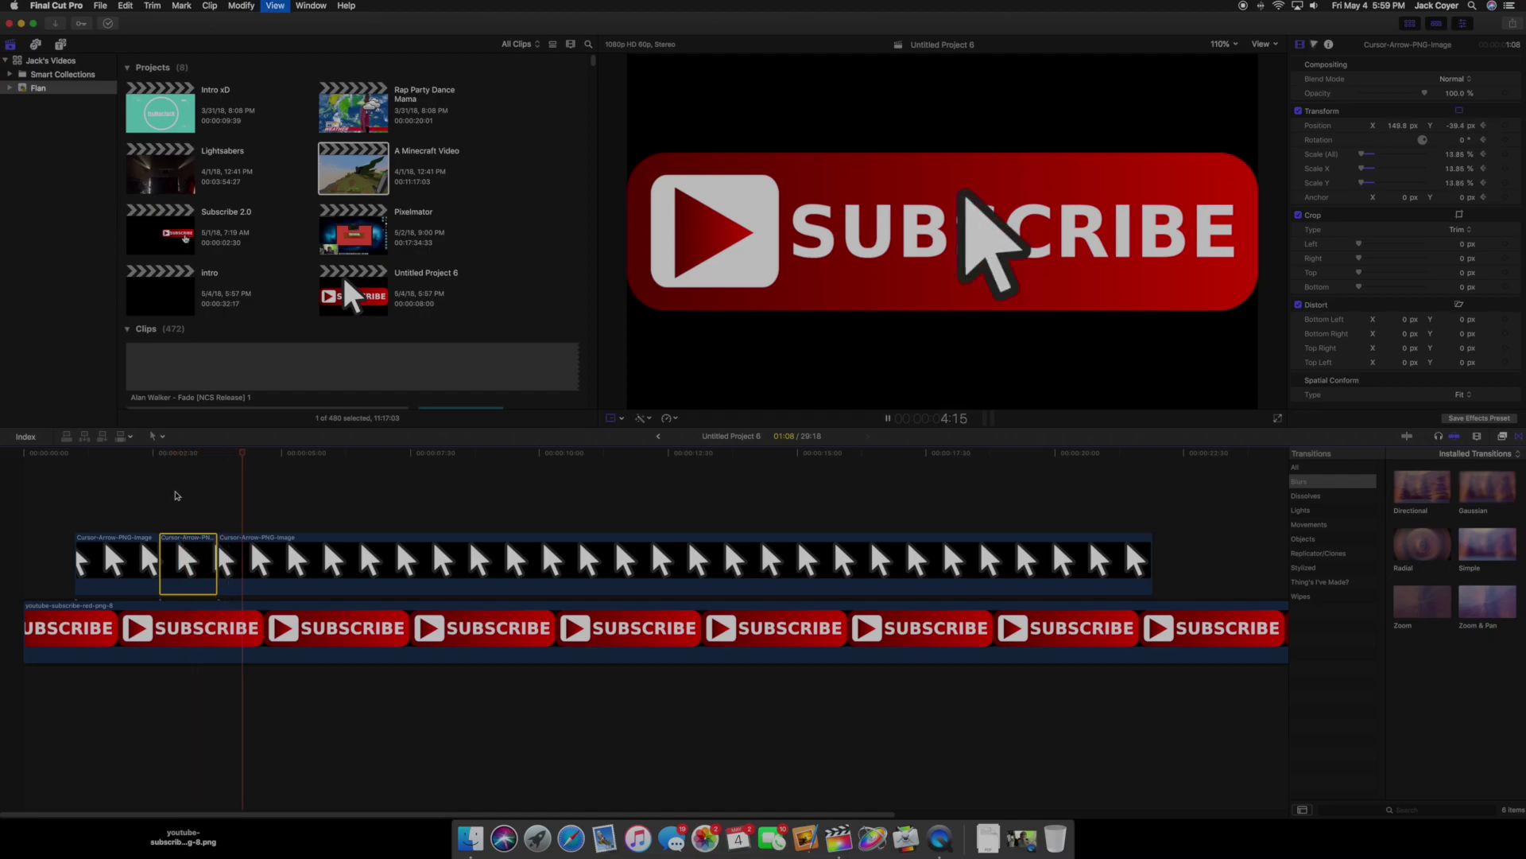
{"action": "left_click", "coordinate": [177, 496]}
{"action": "left_click", "coordinate": [144, 461]}
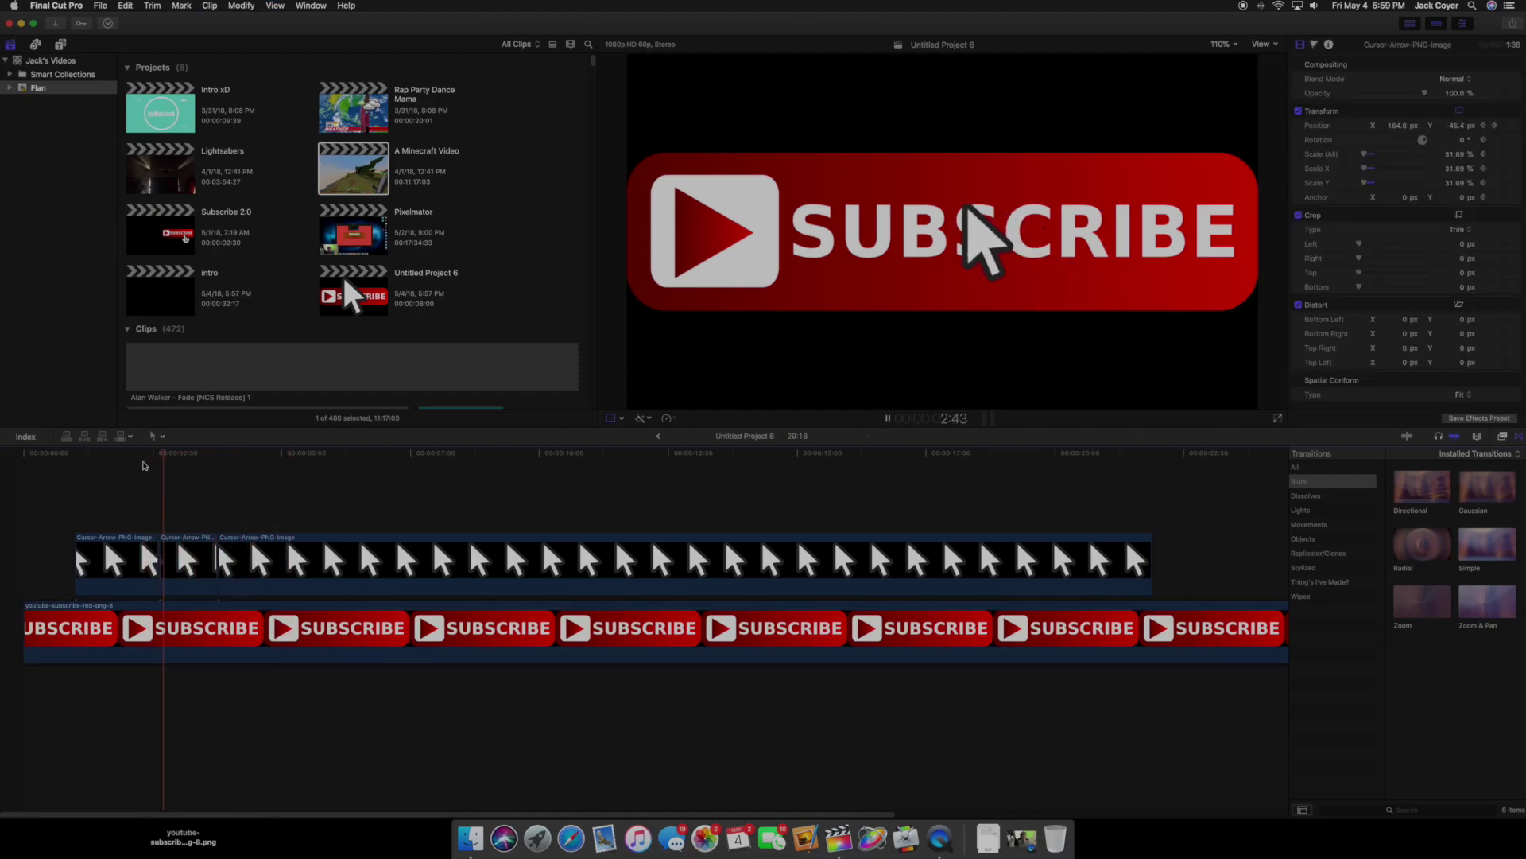
{"action": "key", "text": "space"}
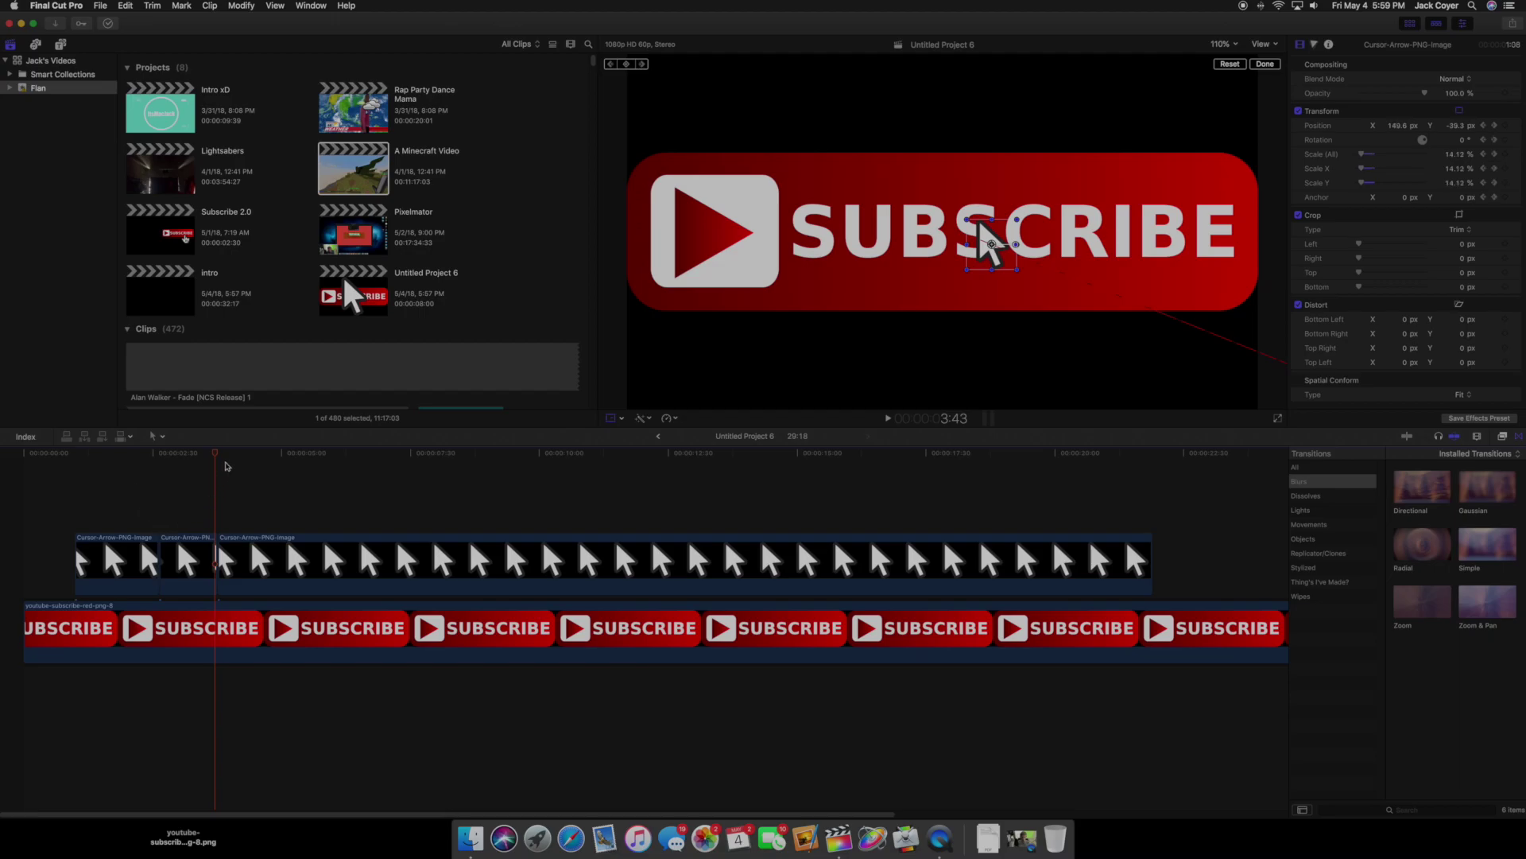
{"action": "left_click_drag", "start_coordinate": [225, 466], "coordinate": [124, 476]}
{"action": "left_click", "coordinate": [187, 564]}
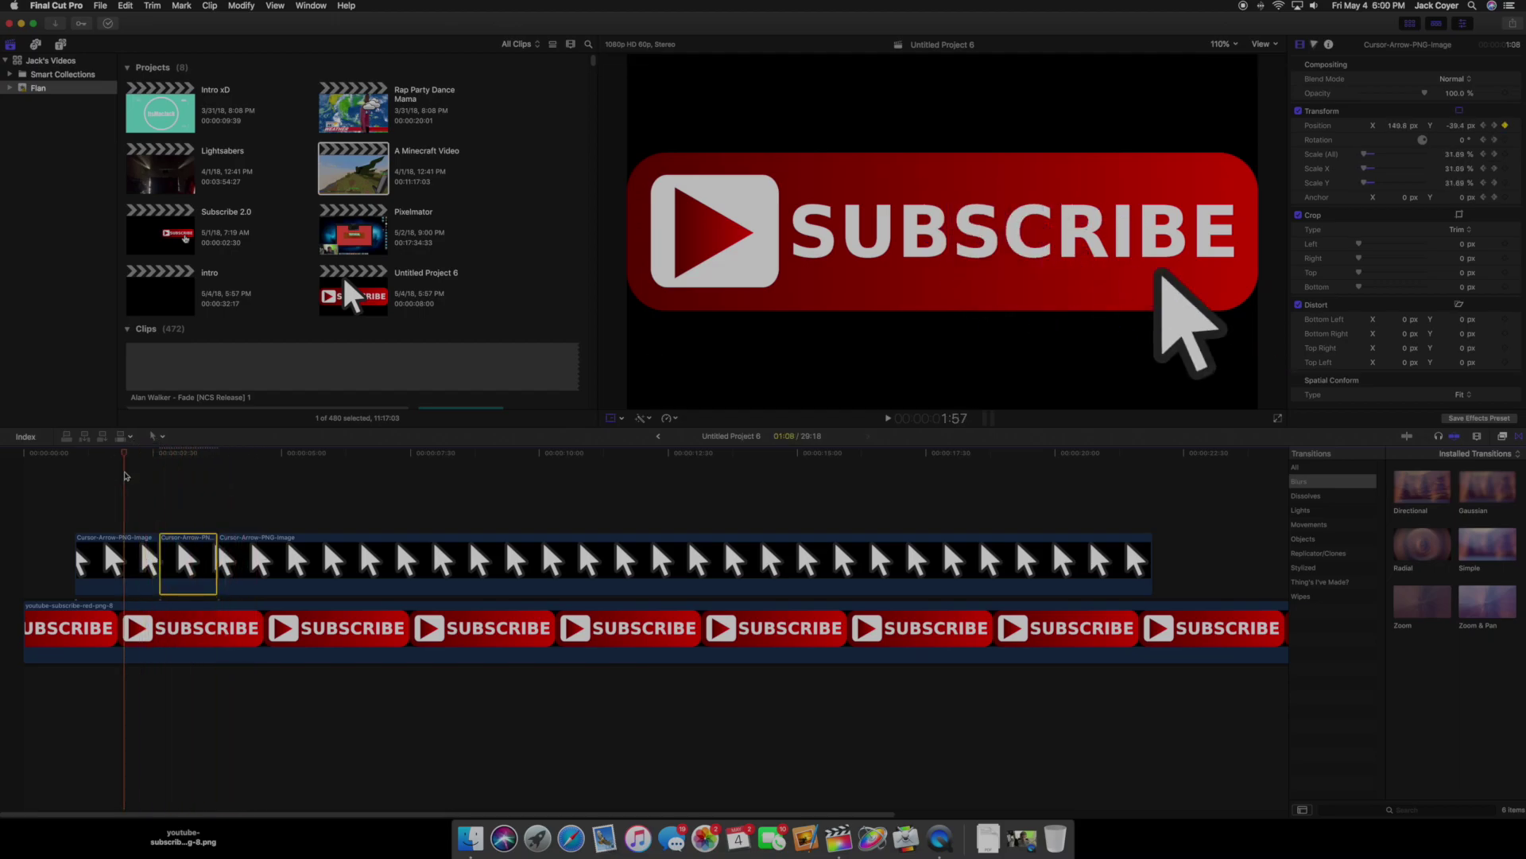
{"action": "key", "text": "space"}
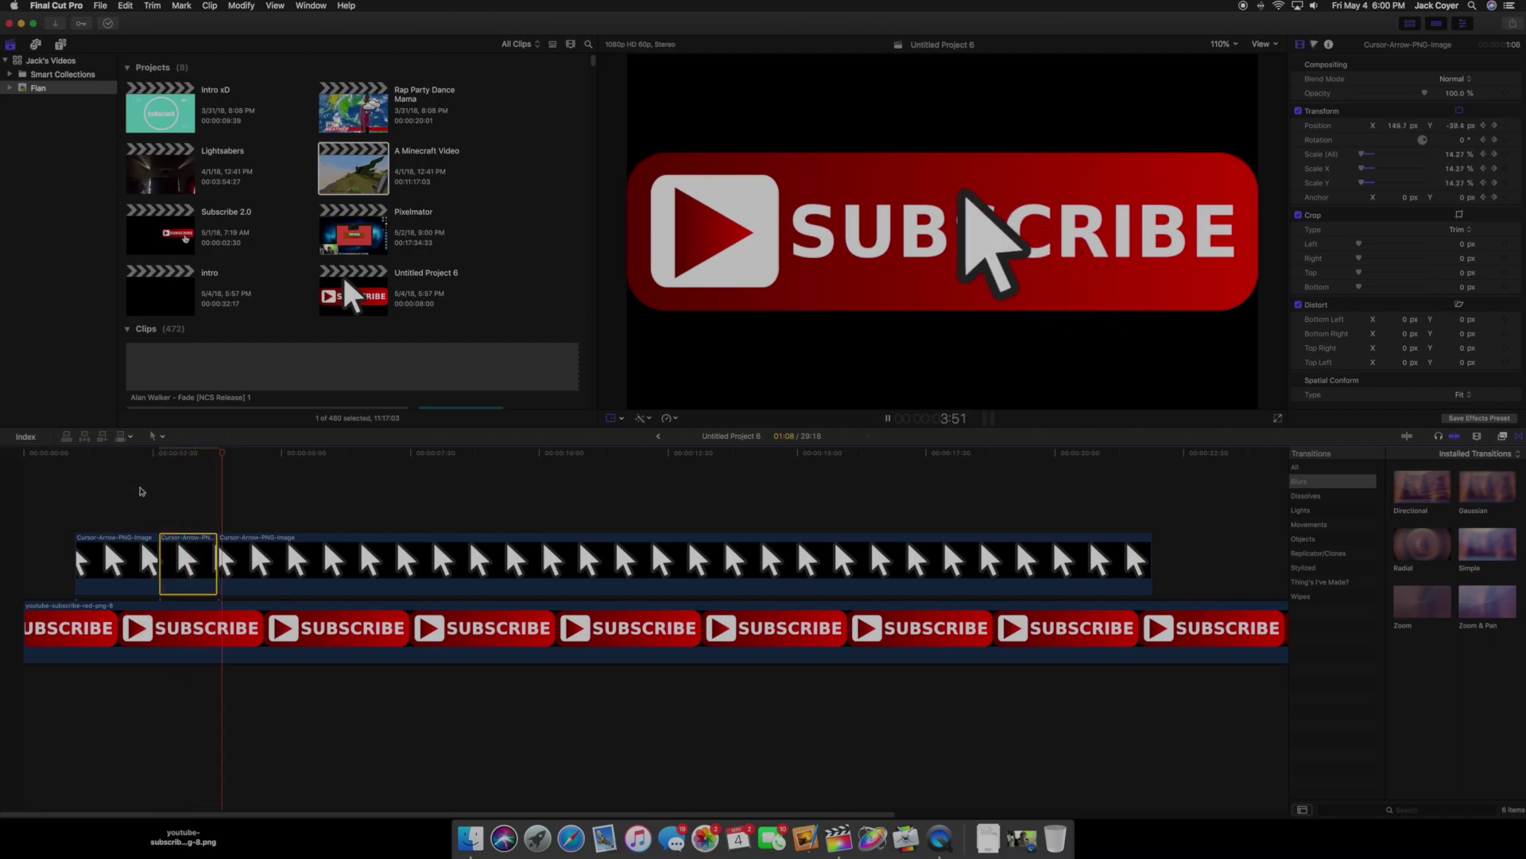
{"action": "mouse_move", "coordinate": [227, 456]}
{"action": "left_mouse_down"}
{"action": "mouse_move", "coordinate": [129, 469]}
{"action": "mouse_move", "coordinate": [273, 464]}
{"action": "mouse_move", "coordinate": [218, 469]}
{"action": "left_mouse_up"}
{"action": "left_click", "coordinate": [275, 566]}
{"action": "left_click", "coordinate": [247, 566]}
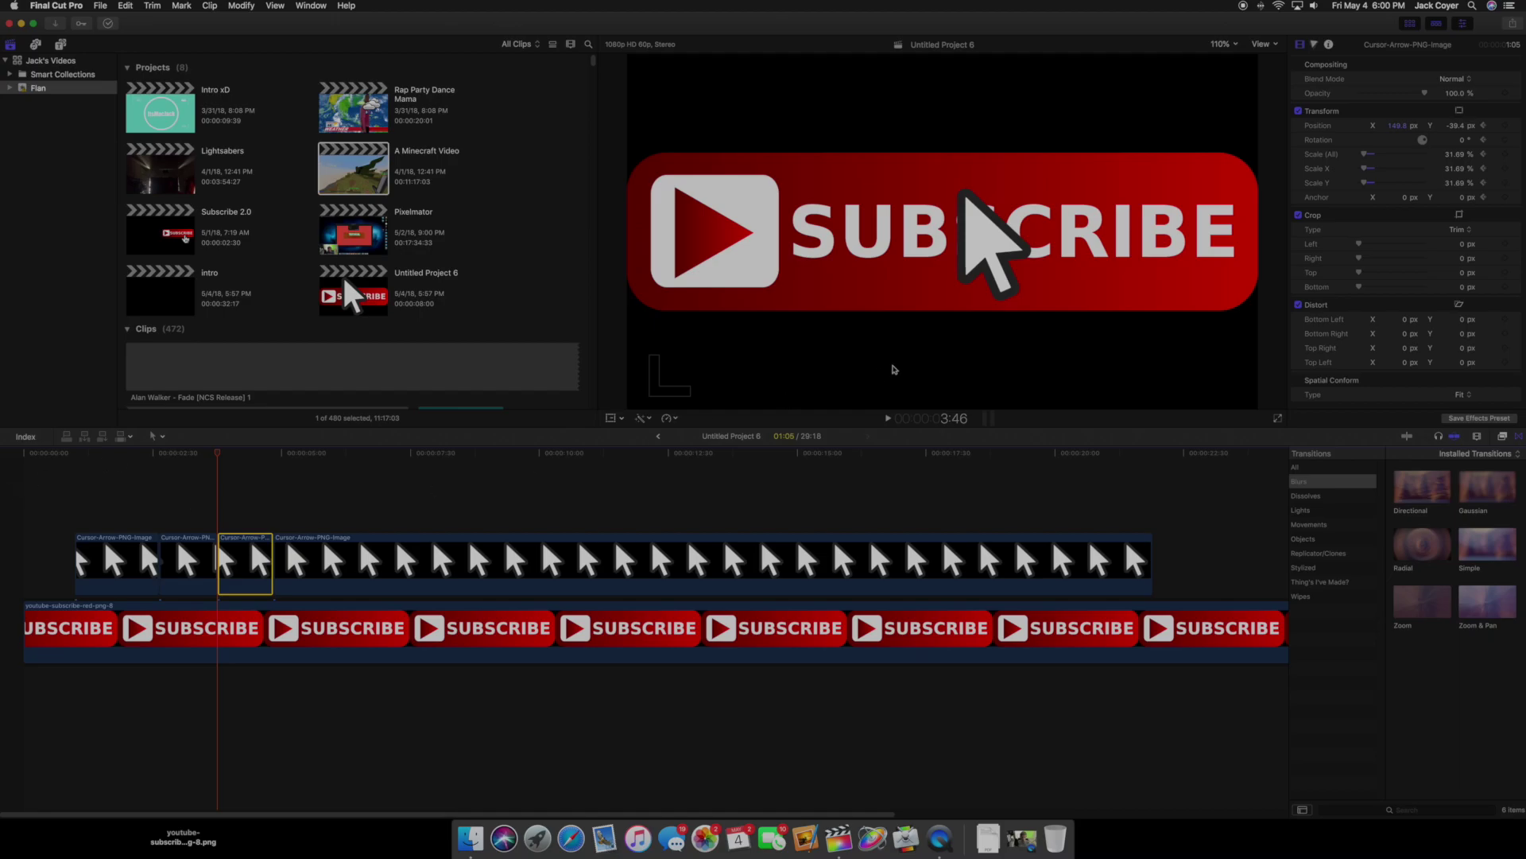
- Give the third cursor piece a scale of 17.39% at 3:46
{"action": "left_click", "coordinate": [199, 465]}
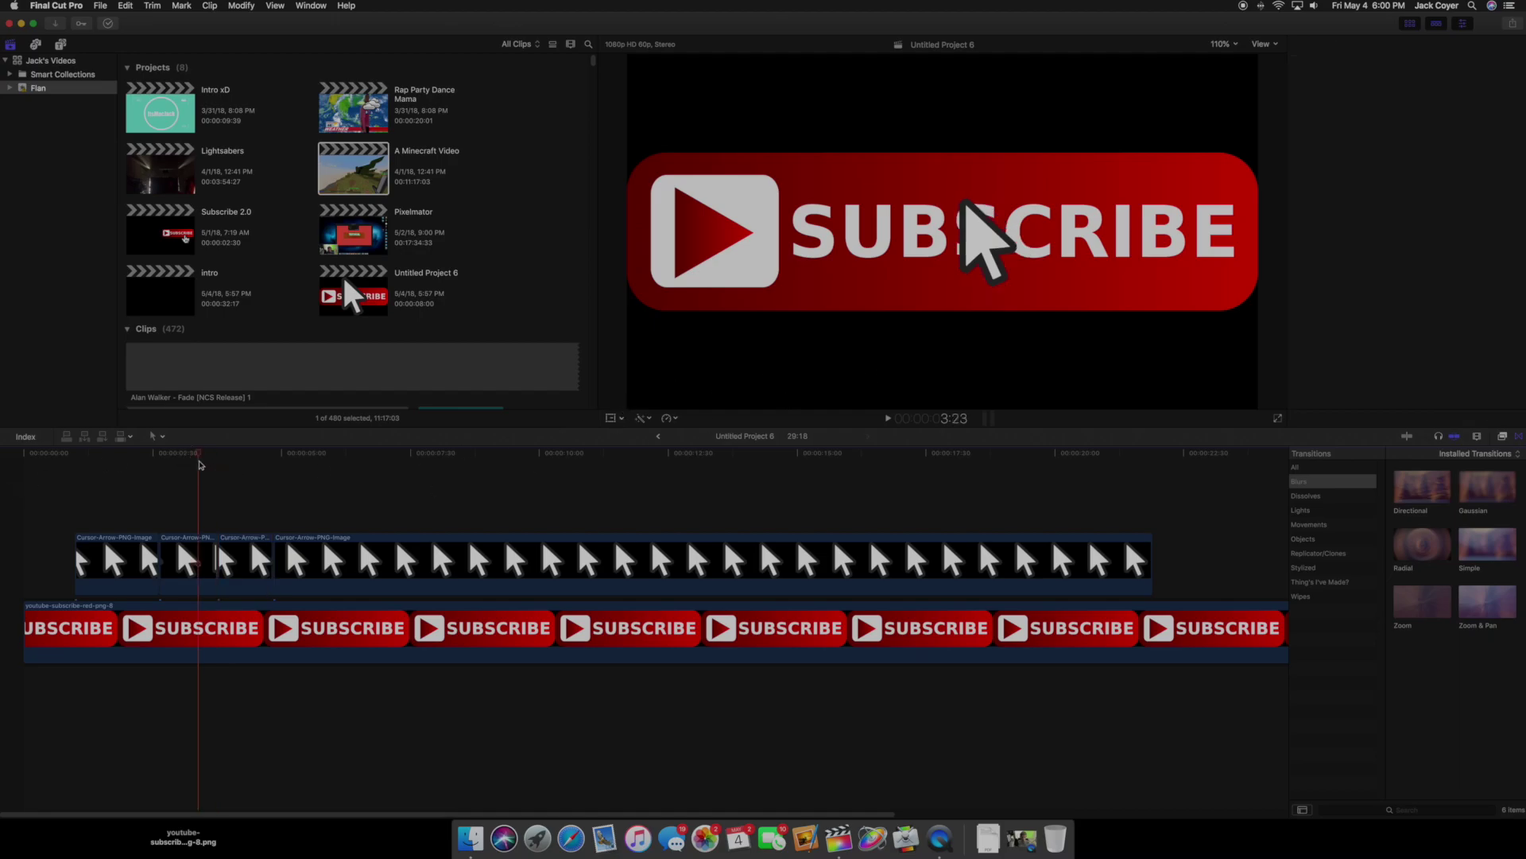
{"action": "left_click", "coordinate": [176, 559]}
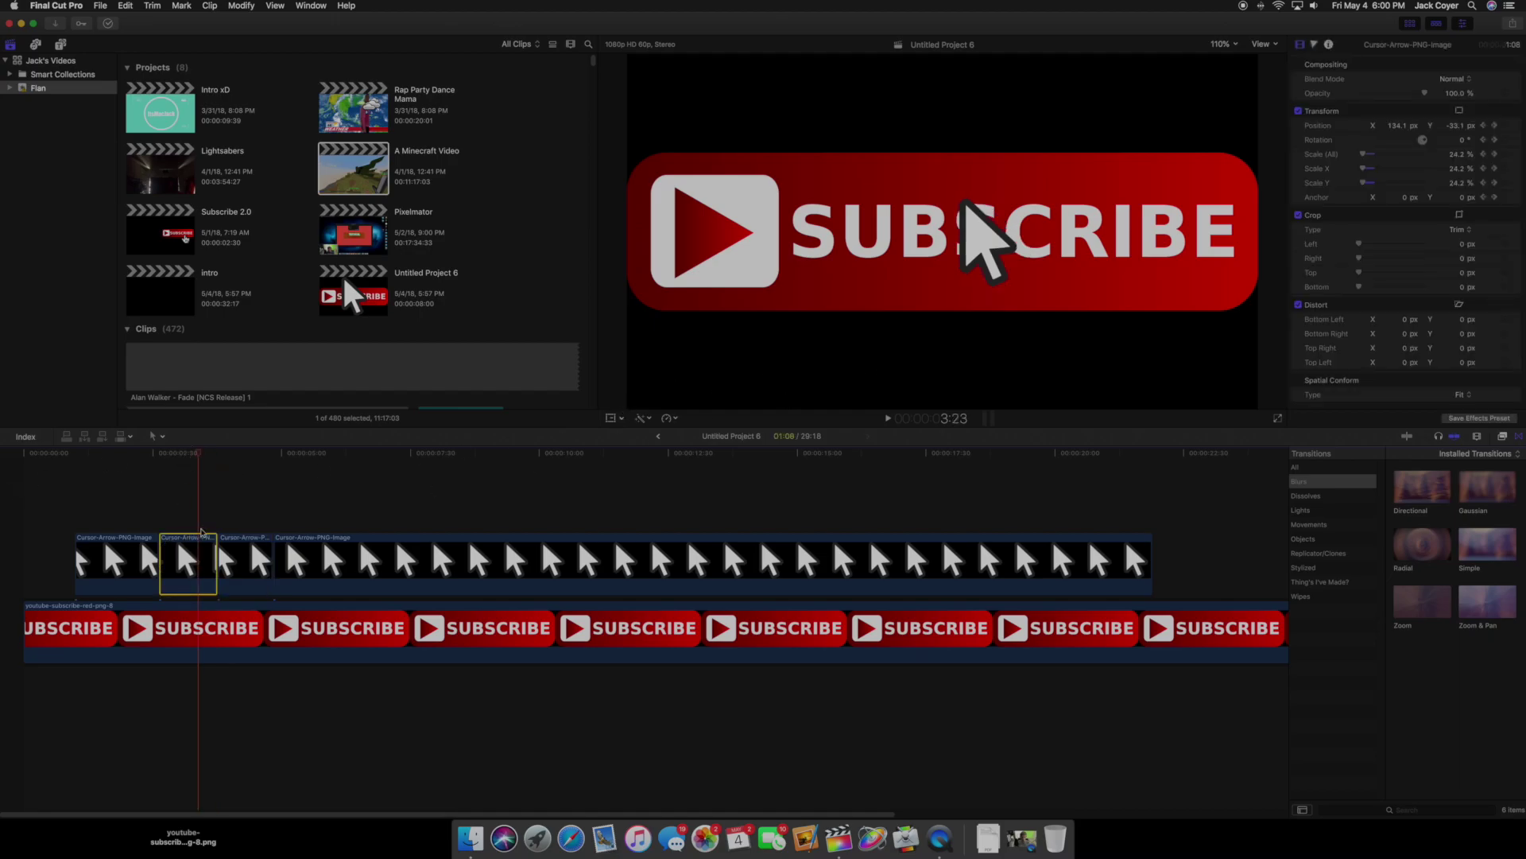
{"action": "left_click", "coordinate": [214, 453]}
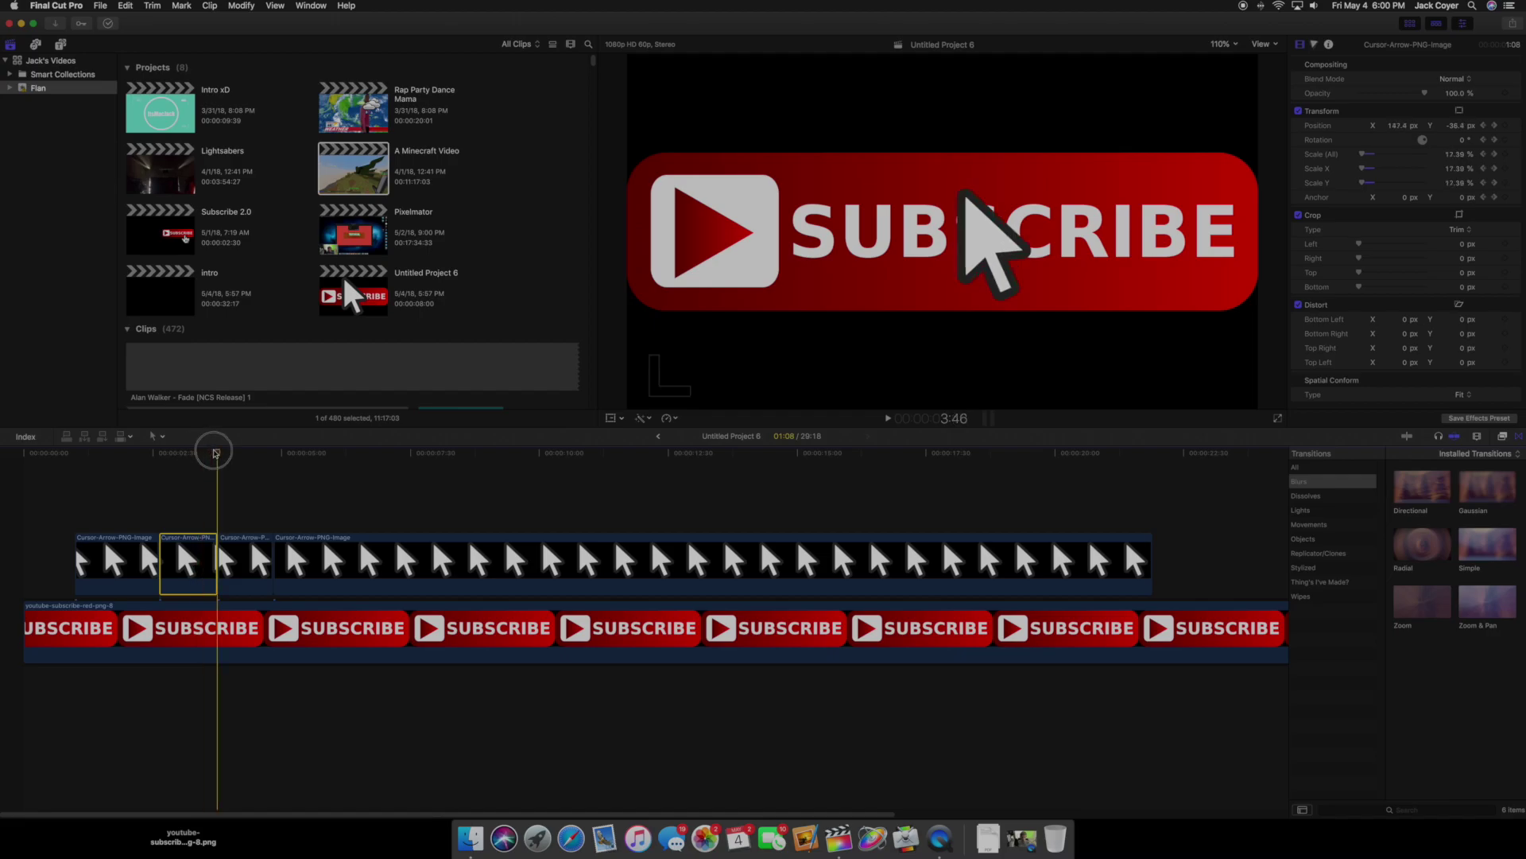
{"action": "left_click", "coordinate": [242, 558]}
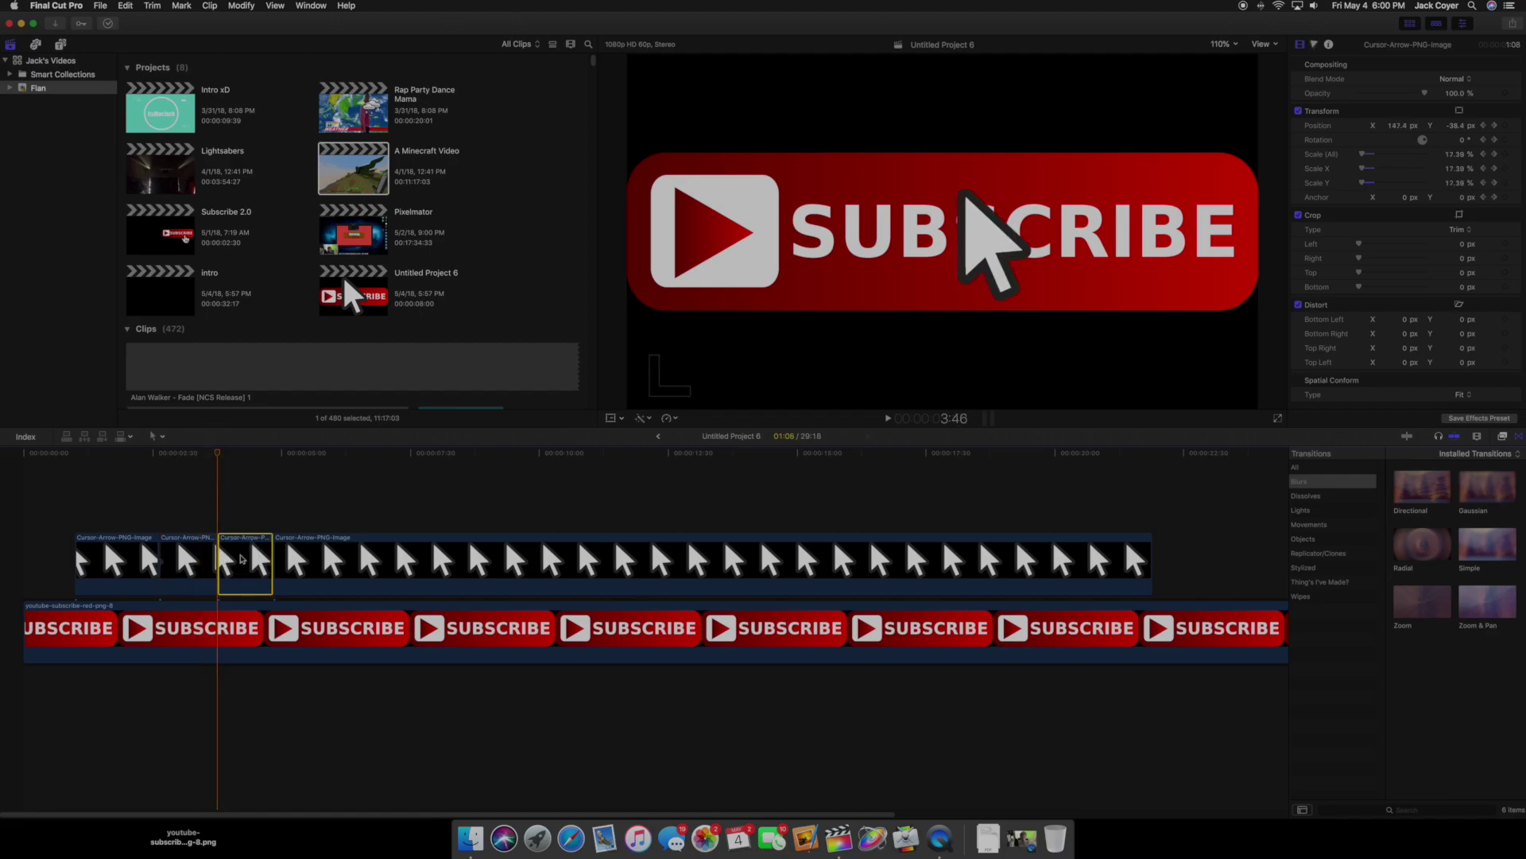
{"action": "left_click", "coordinate": [1447, 154]}
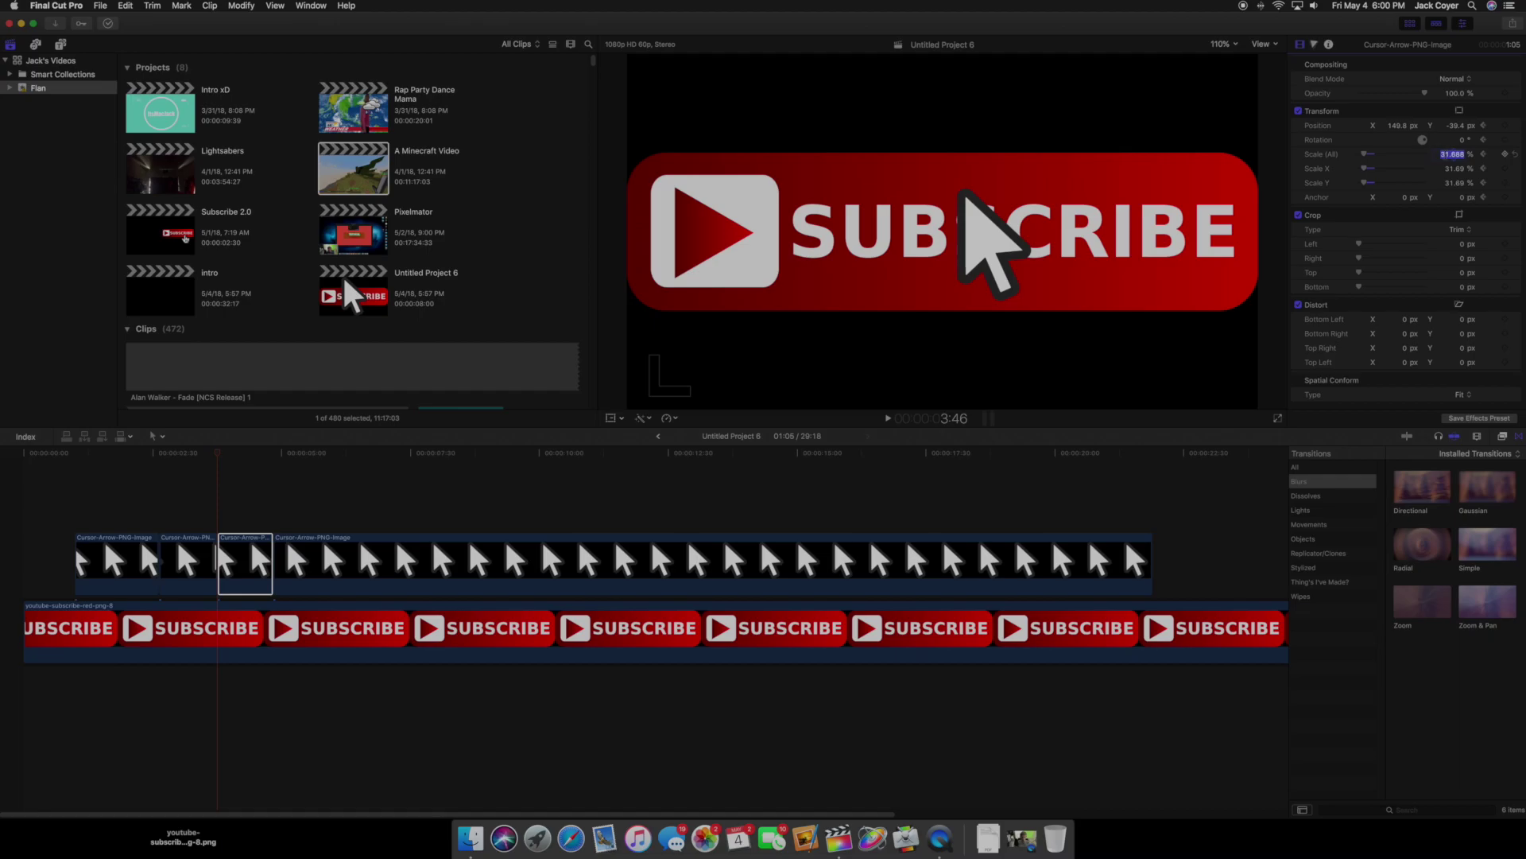
{"action": "type", "text": "17.39"}
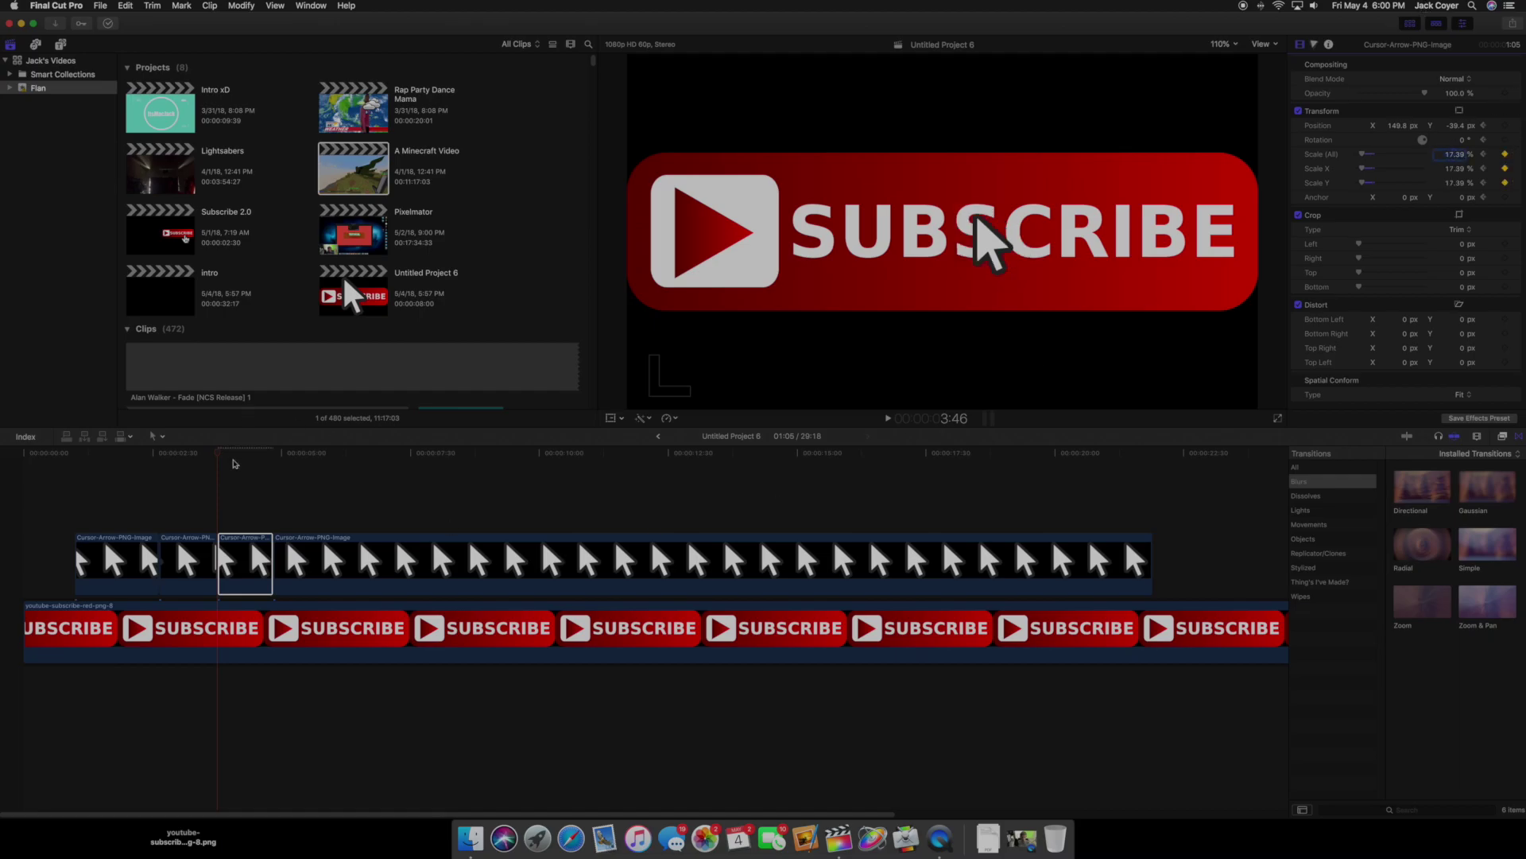
- Step just past 3:46 and set the third cursor piece's scale to 13.85%
{"action": "left_click", "coordinate": [199, 467]}
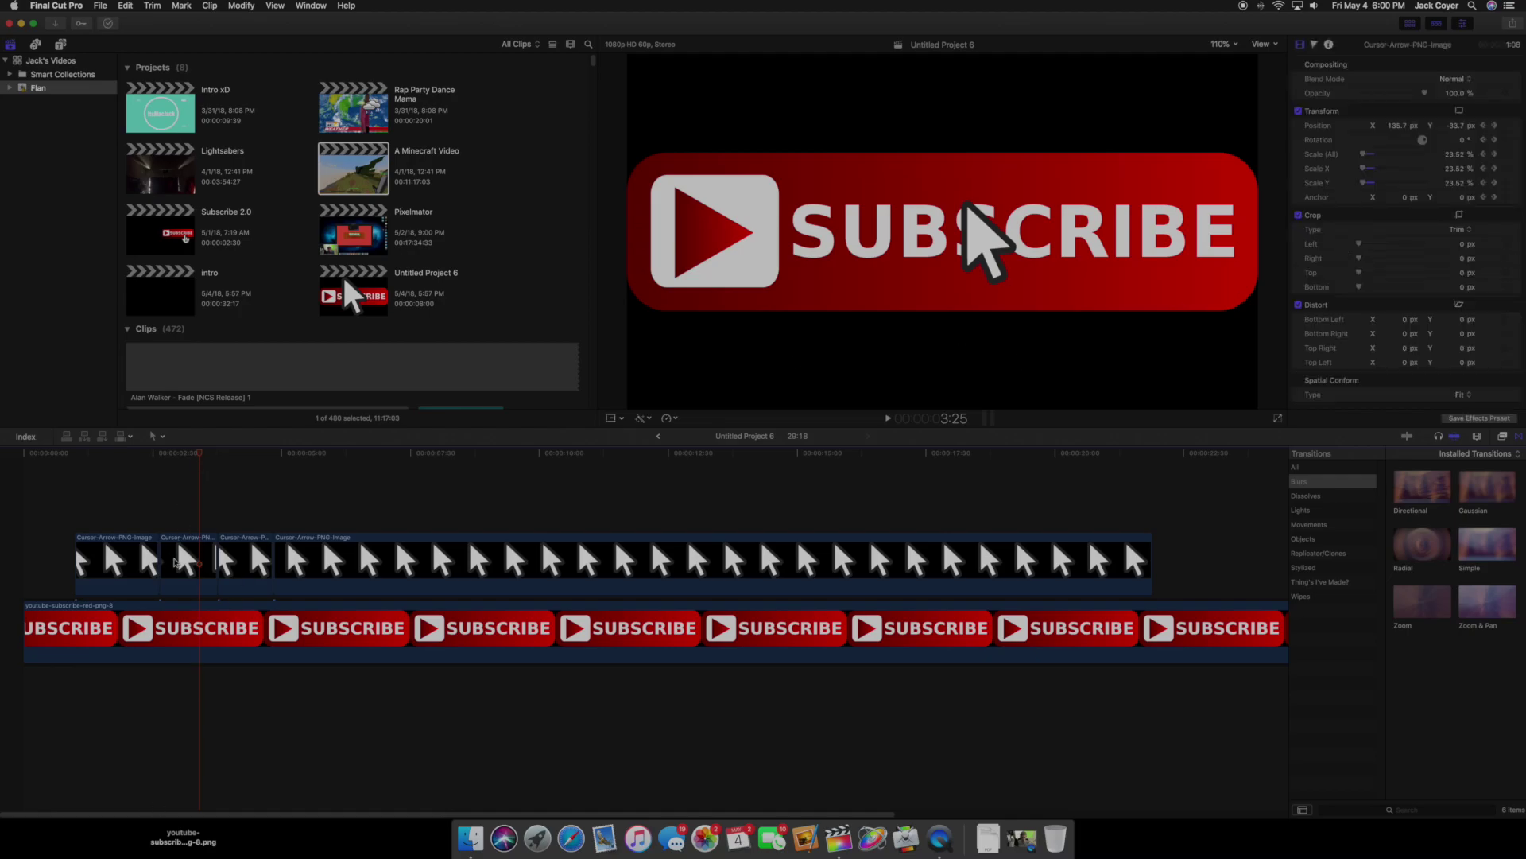
{"action": "left_click", "coordinate": [175, 562]}
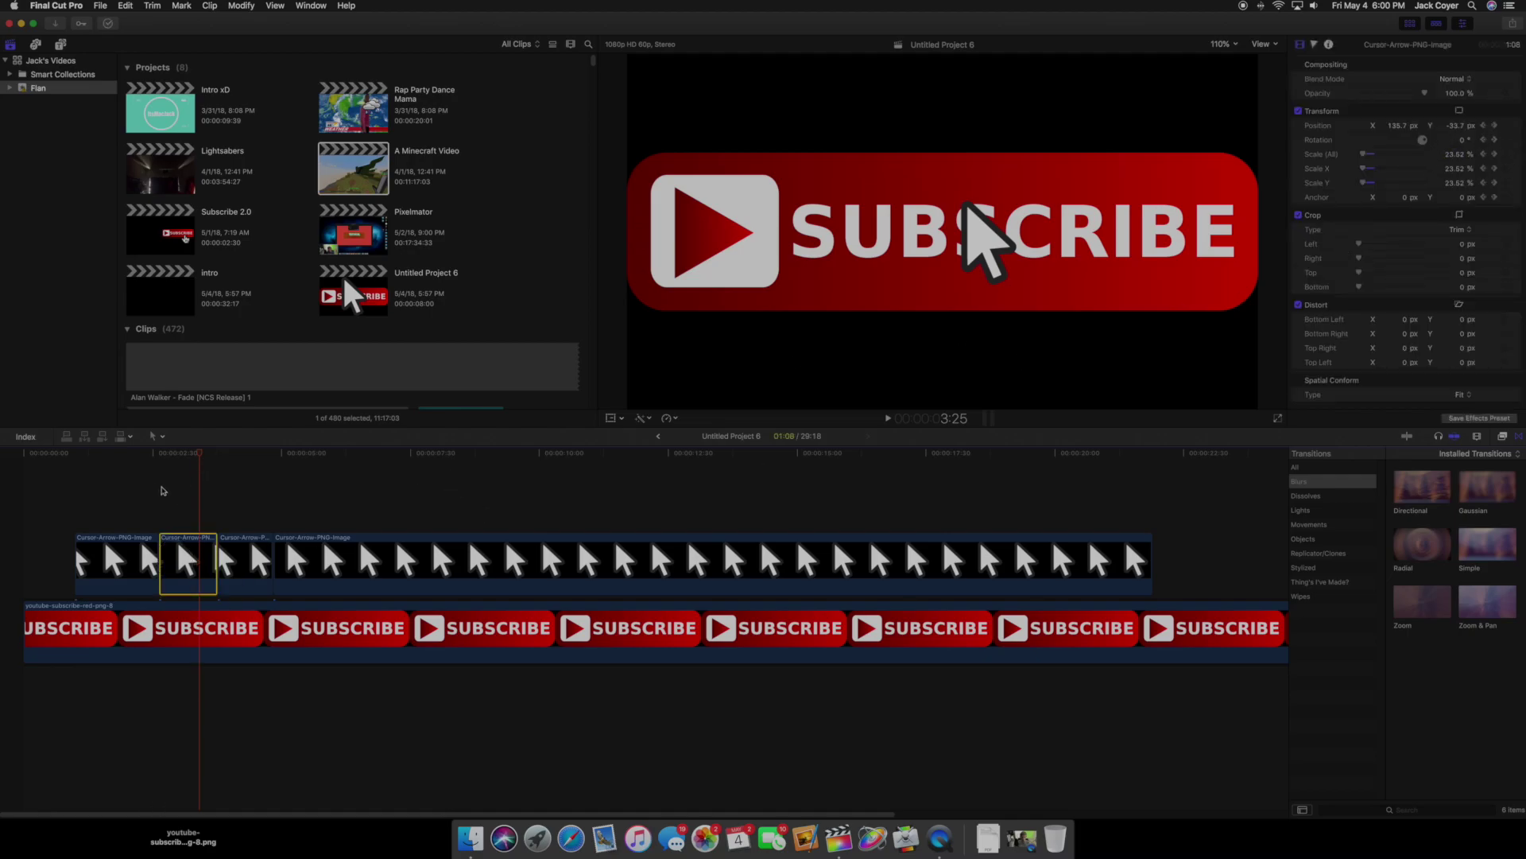
{"action": "left_click_drag", "start_coordinate": [206, 445], "coordinate": [212, 449]}
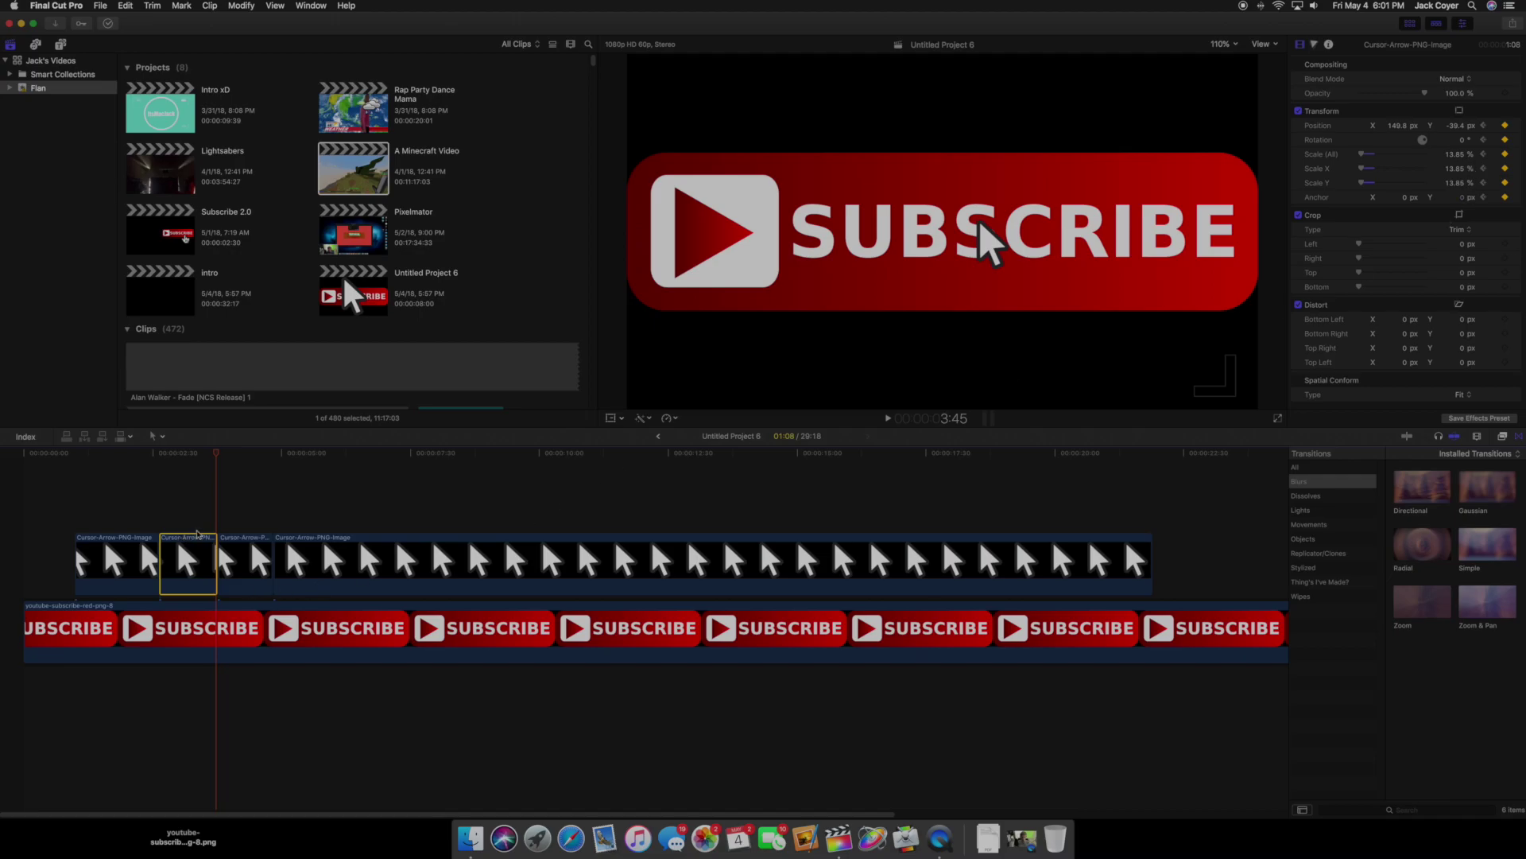
{"action": "key", "text": "Right"}
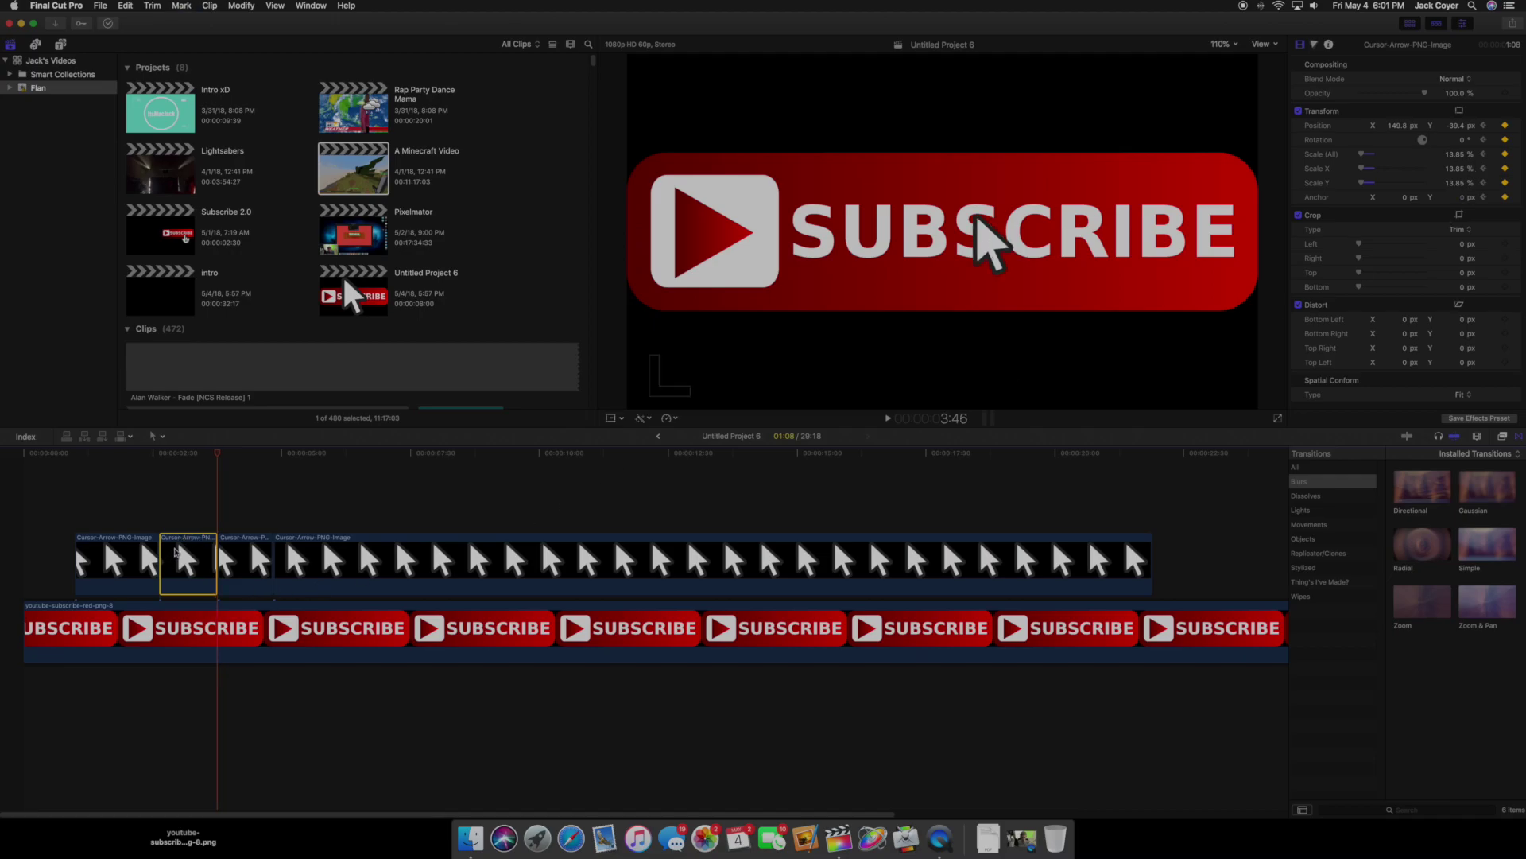
{"action": "left_click", "coordinate": [239, 557]}
{"action": "key", "text": "Right"}
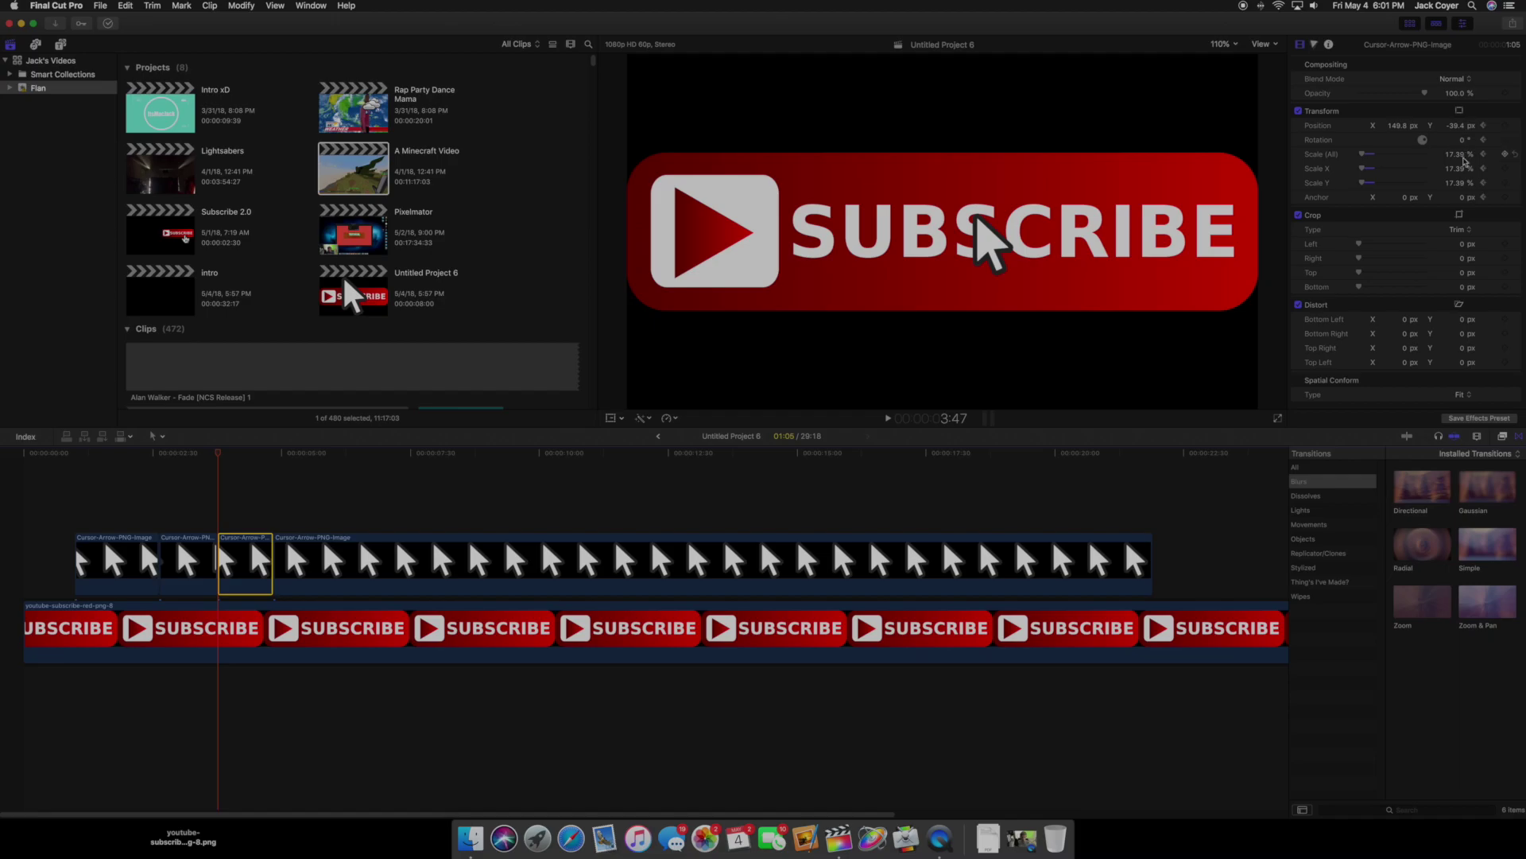
{"action": "left_click", "coordinate": [1464, 156]}
{"action": "type", "text": "13.85"}
{"action": "key", "text": "Return"}
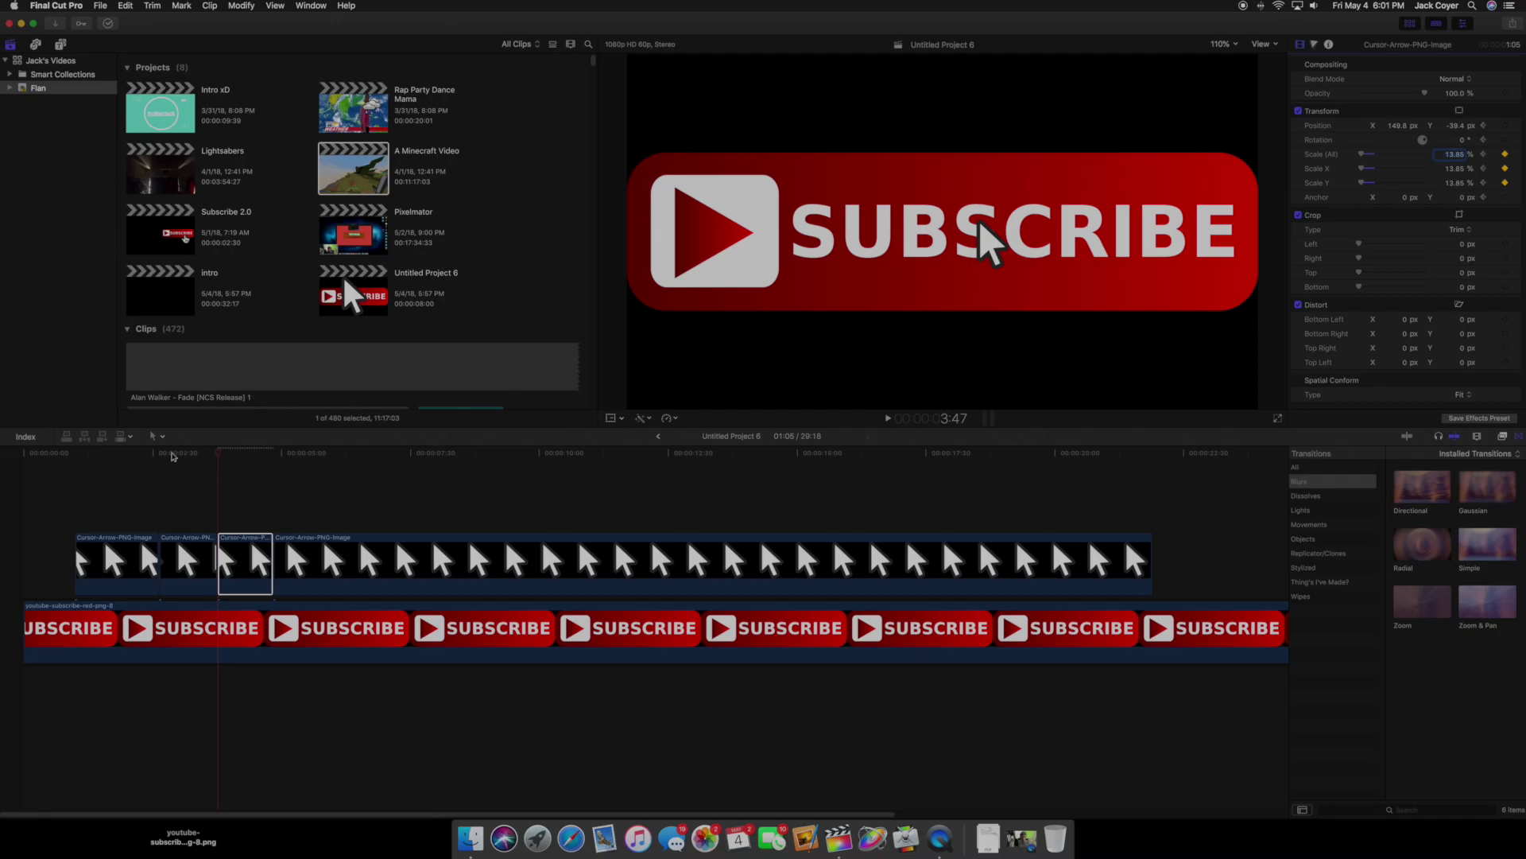
- Preview the click and re-enter the third piece's scale as 13.85%
{"action": "left_click", "coordinate": [172, 454]}
{"action": "key", "text": "space"}
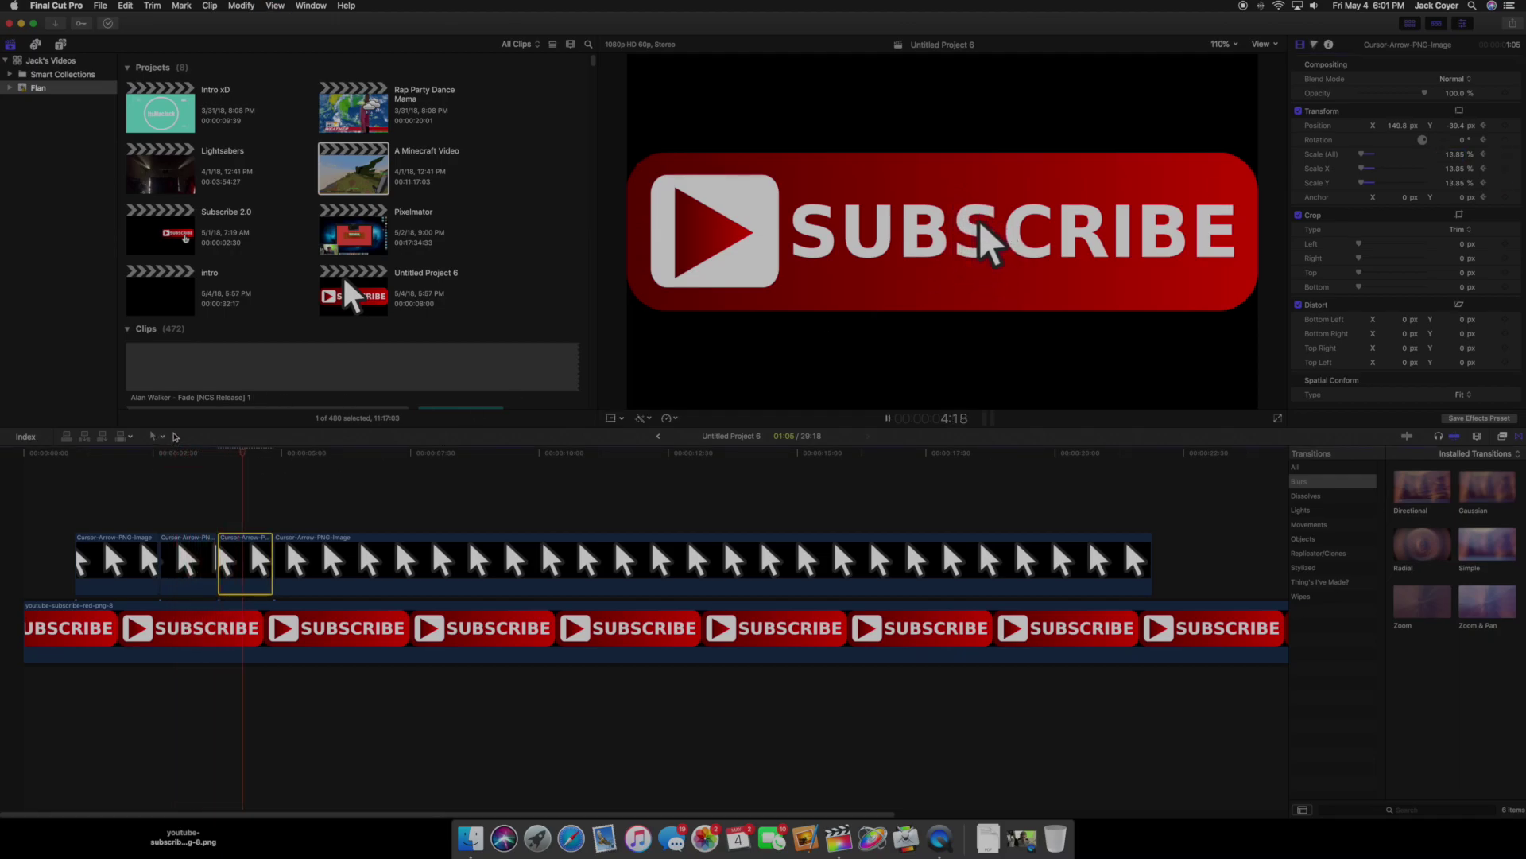
{"action": "left_click_drag", "start_coordinate": [229, 460], "coordinate": [223, 465]}
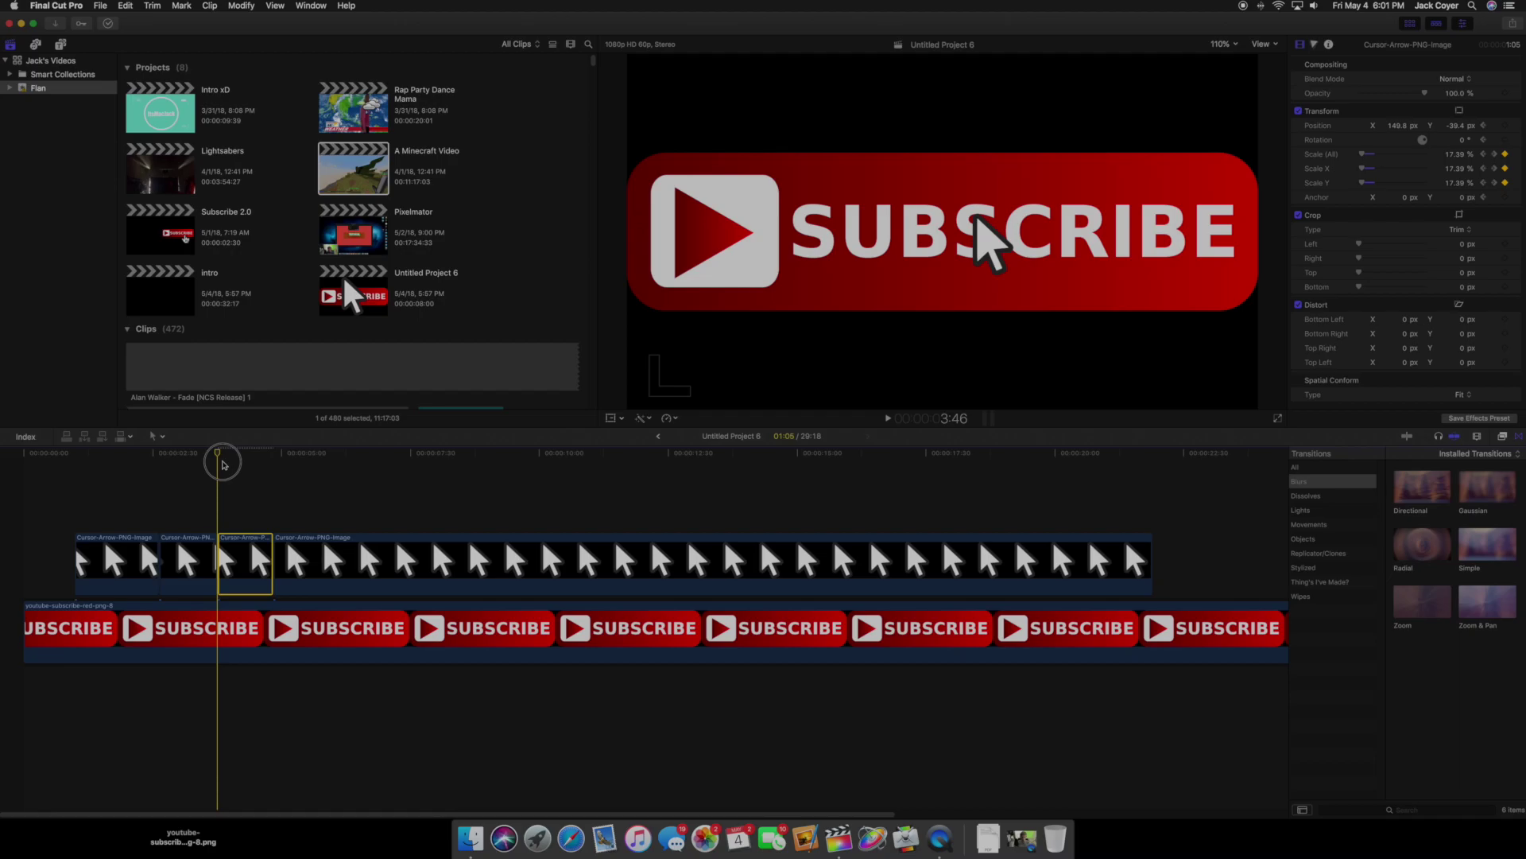
{"action": "left_click", "coordinate": [1446, 155]}
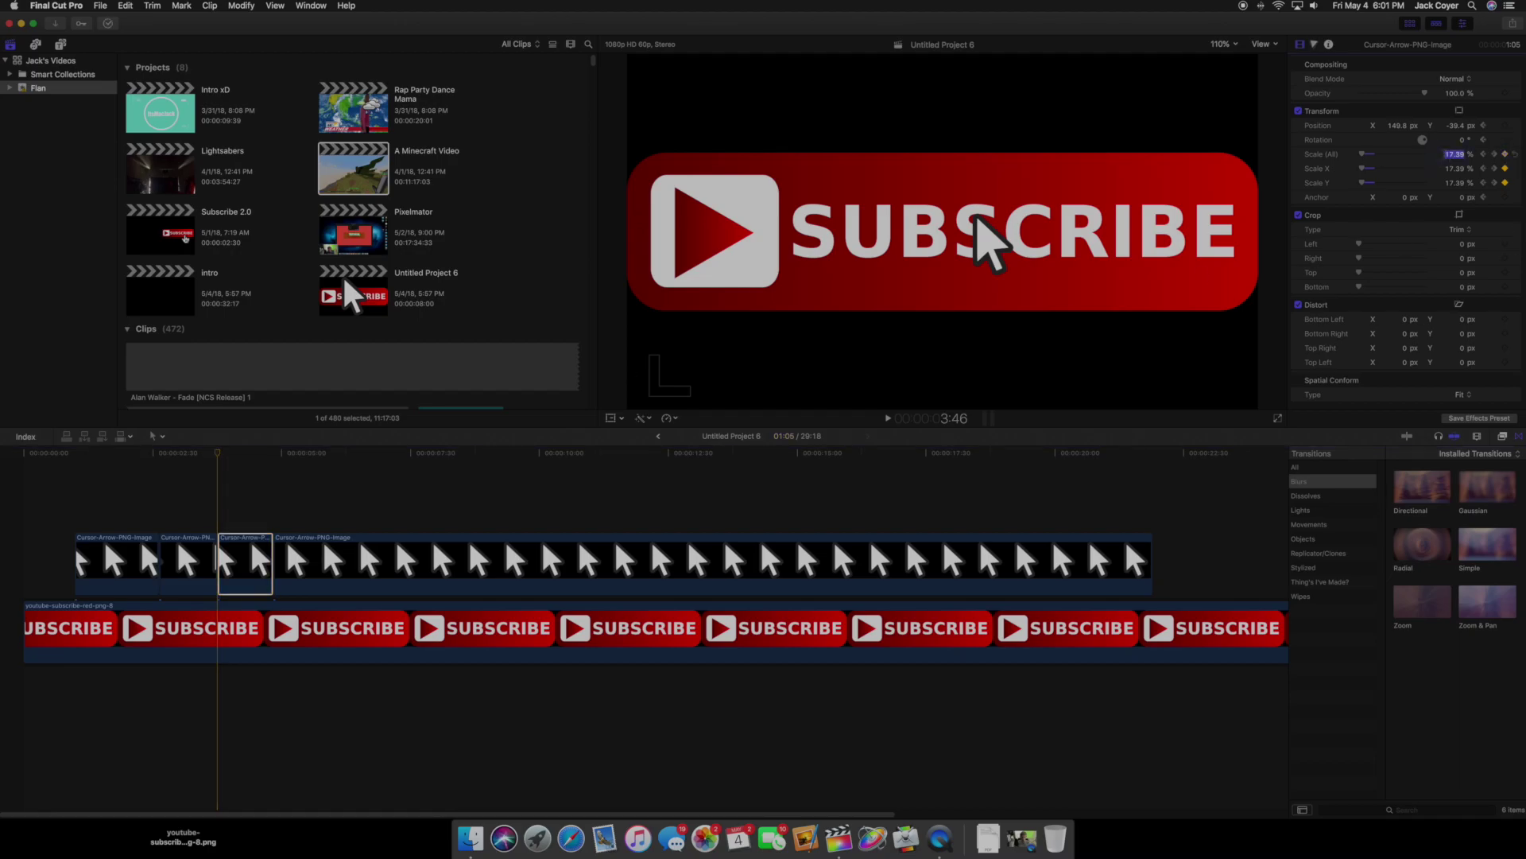
{"action": "type", "text": "13"}
{"action": "key", "text": "Return"}
- Replay the cursor click animation from 2:20 and park the playhead at 3:46
{"action": "left_click", "coordinate": [203, 460]}
{"action": "key", "text": "space"}
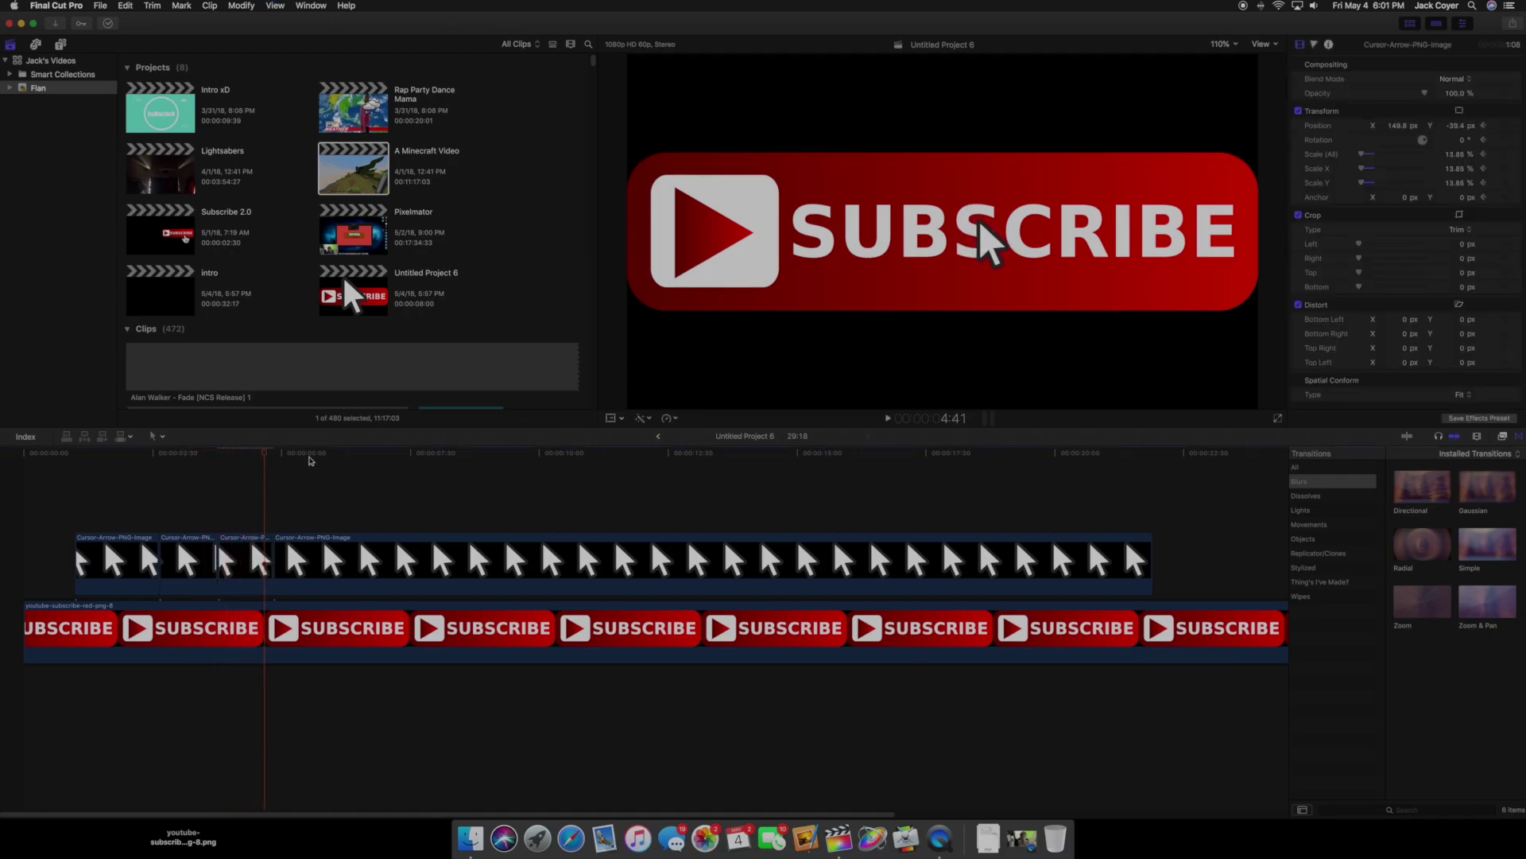
{"action": "left_click", "coordinate": [127, 460]}
{"action": "key", "text": "space"}
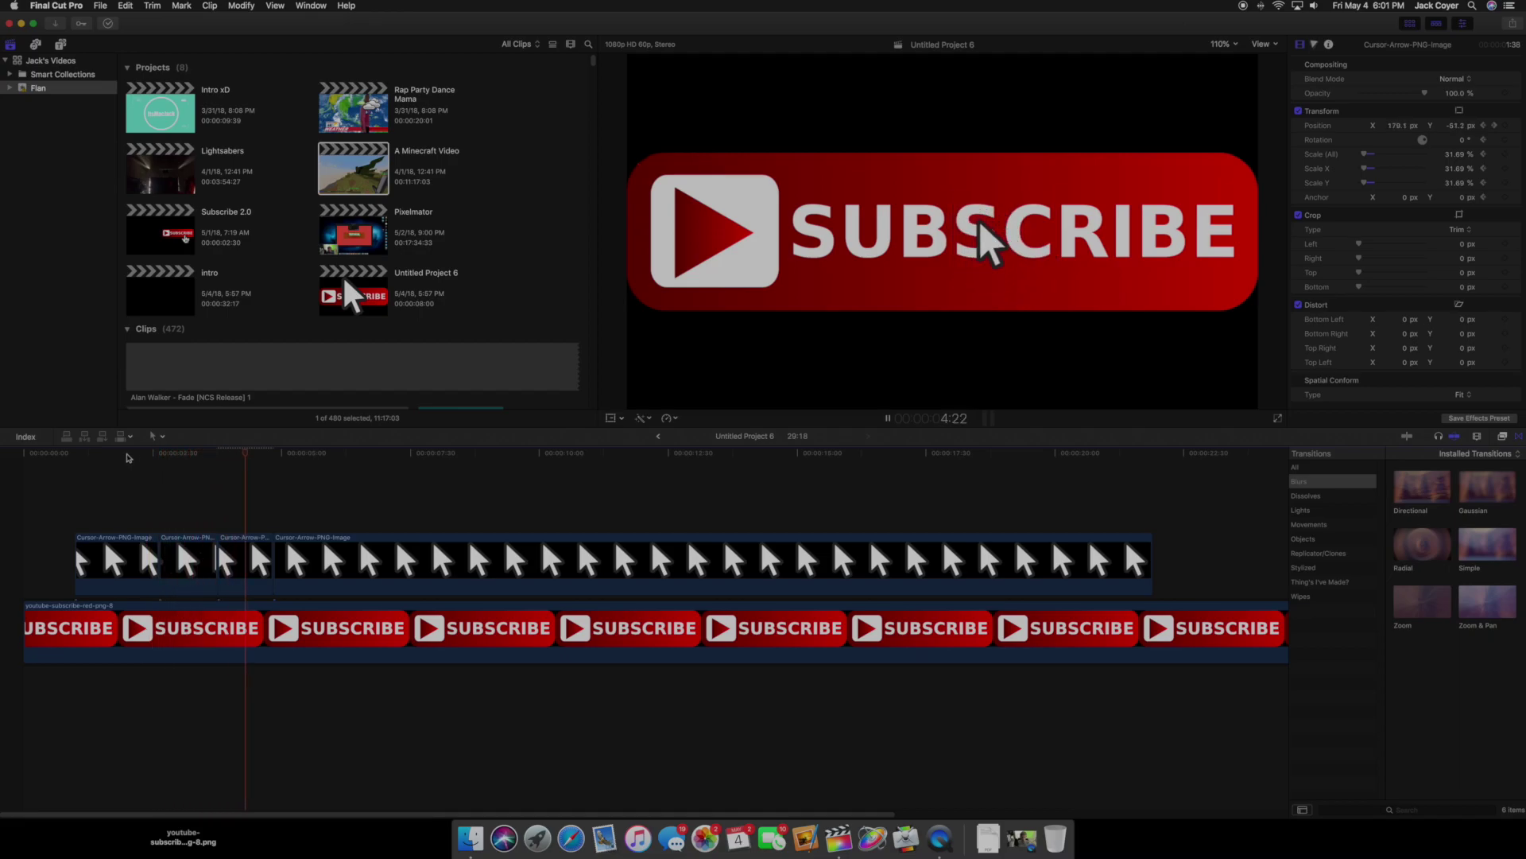
{"action": "key", "text": "space"}
{"action": "left_click", "coordinate": [217, 453]}
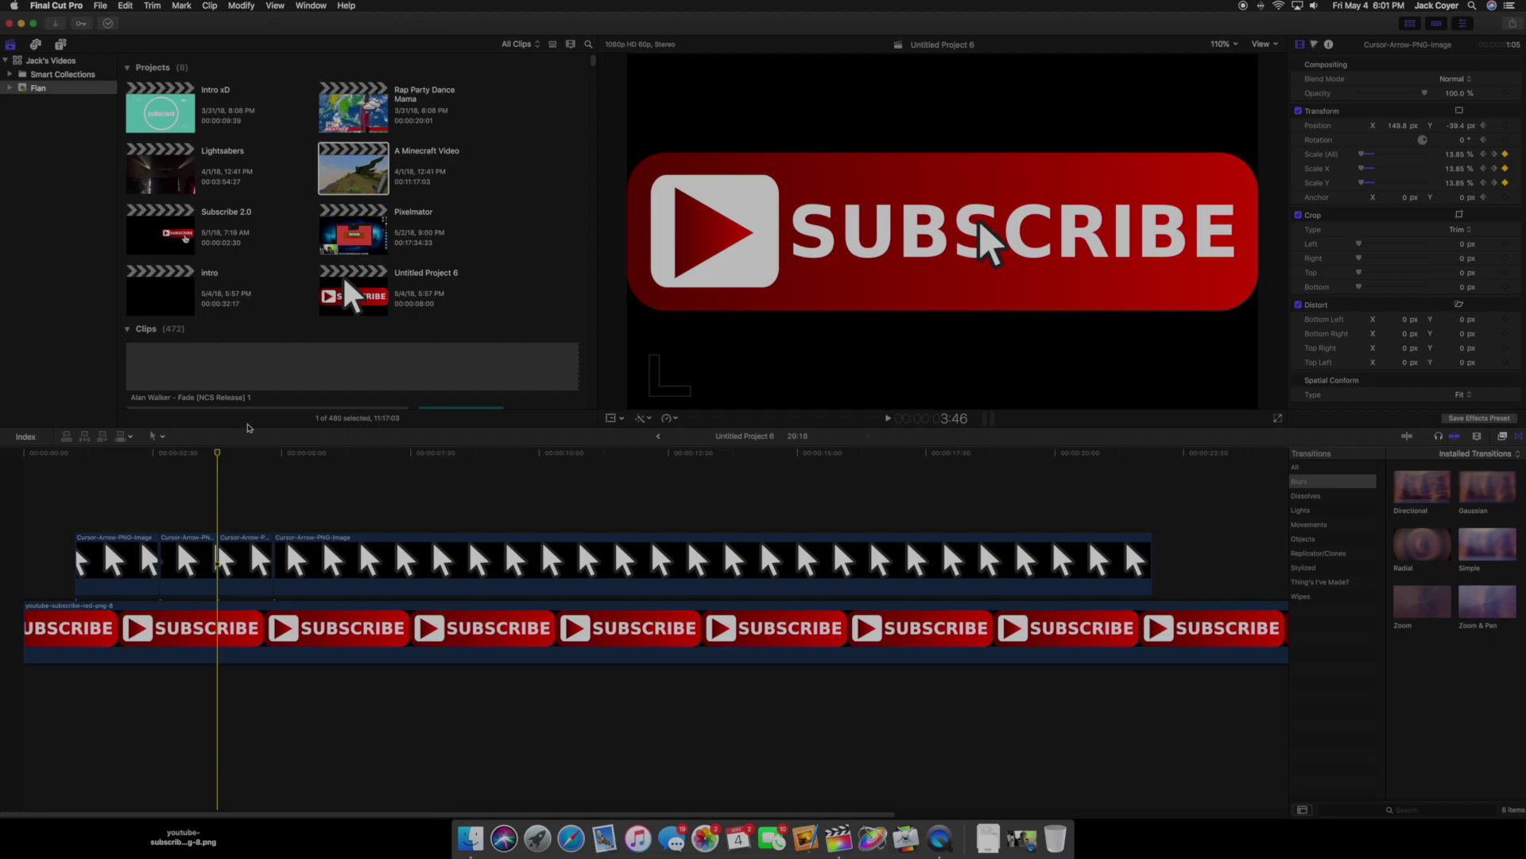
- Select the third cursor clip with Transform enabled and move to about 4:51
{"action": "left_click", "coordinate": [263, 565]}
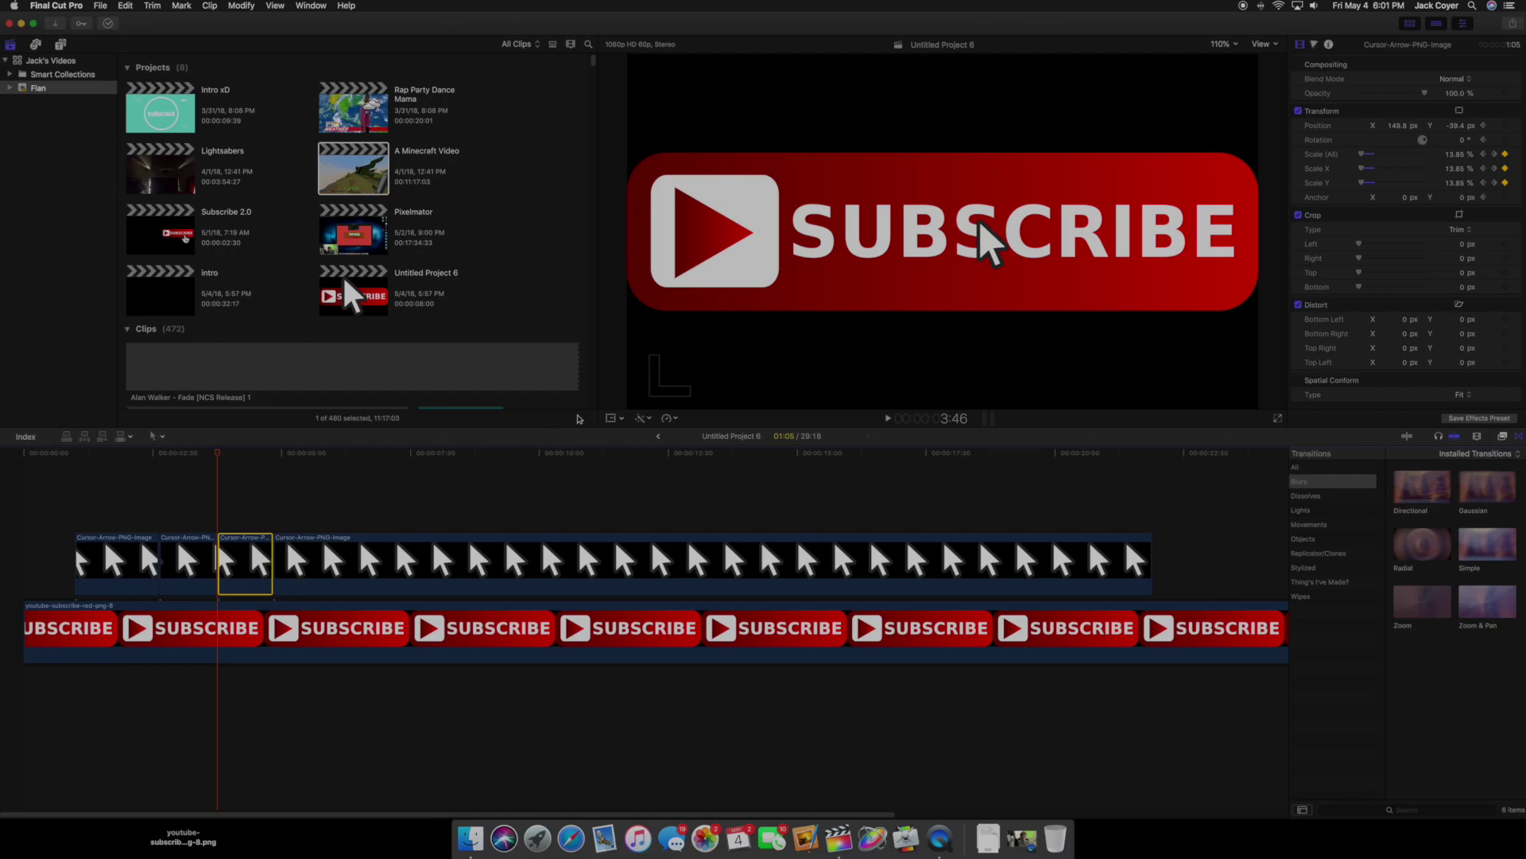
{"action": "left_click", "coordinate": [610, 417]}
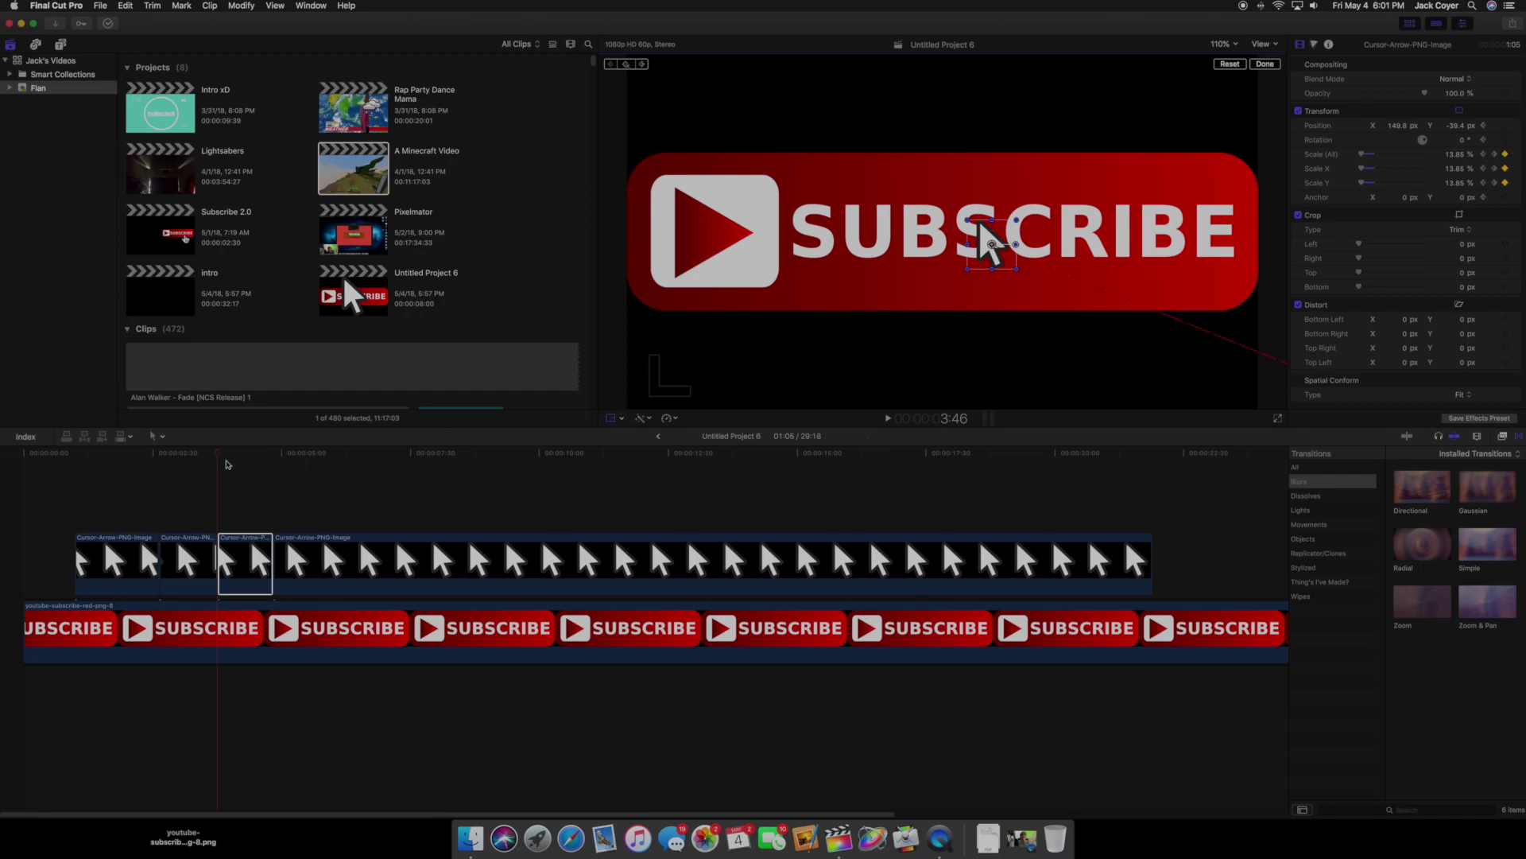
{"action": "left_click_drag", "start_coordinate": [222, 456], "coordinate": [136, 471]}
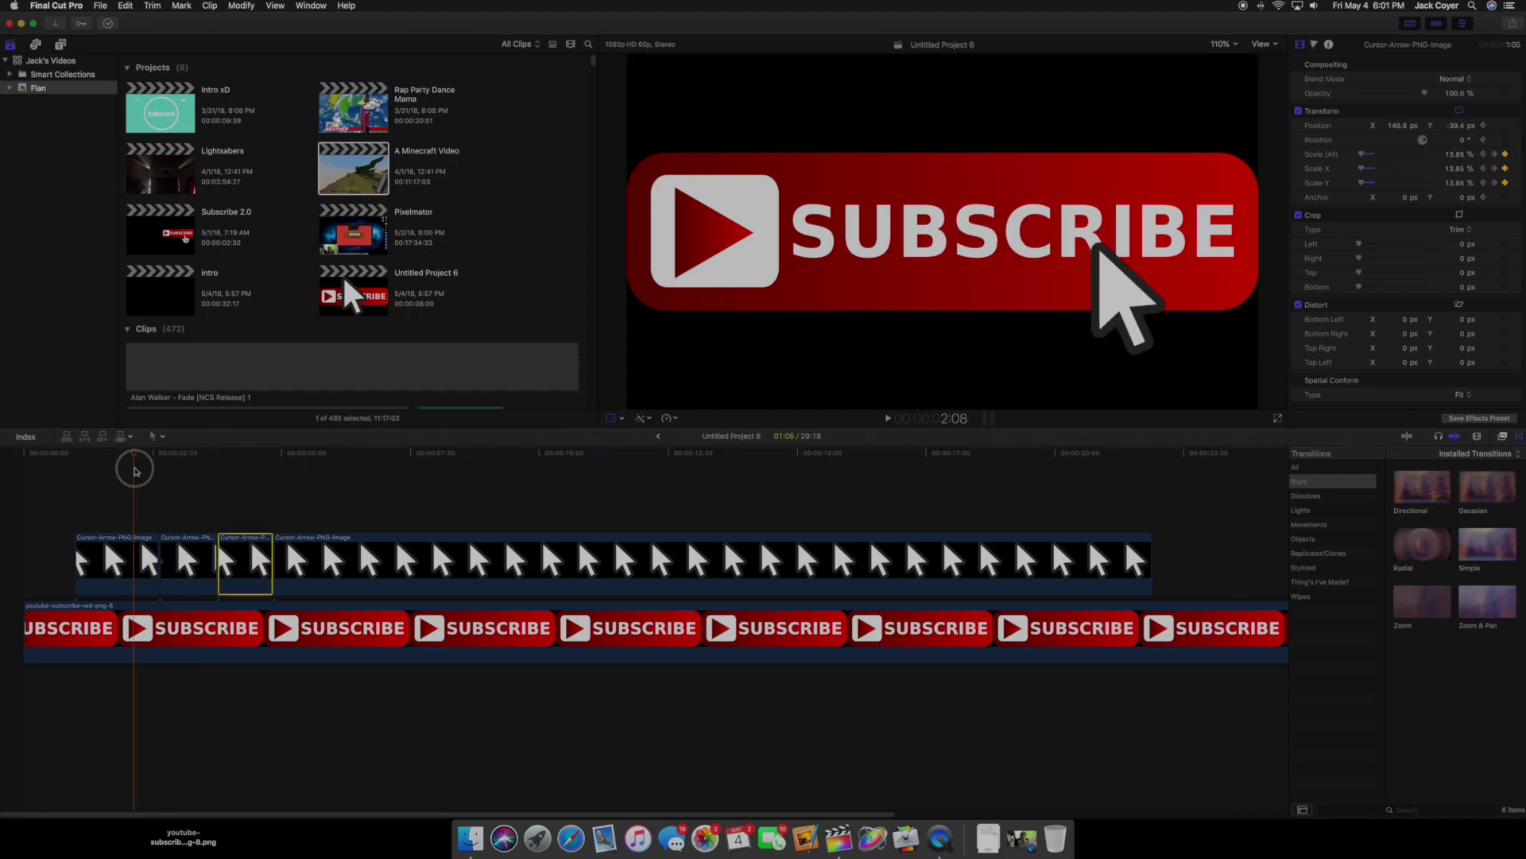
{"action": "left_click", "coordinate": [153, 571]}
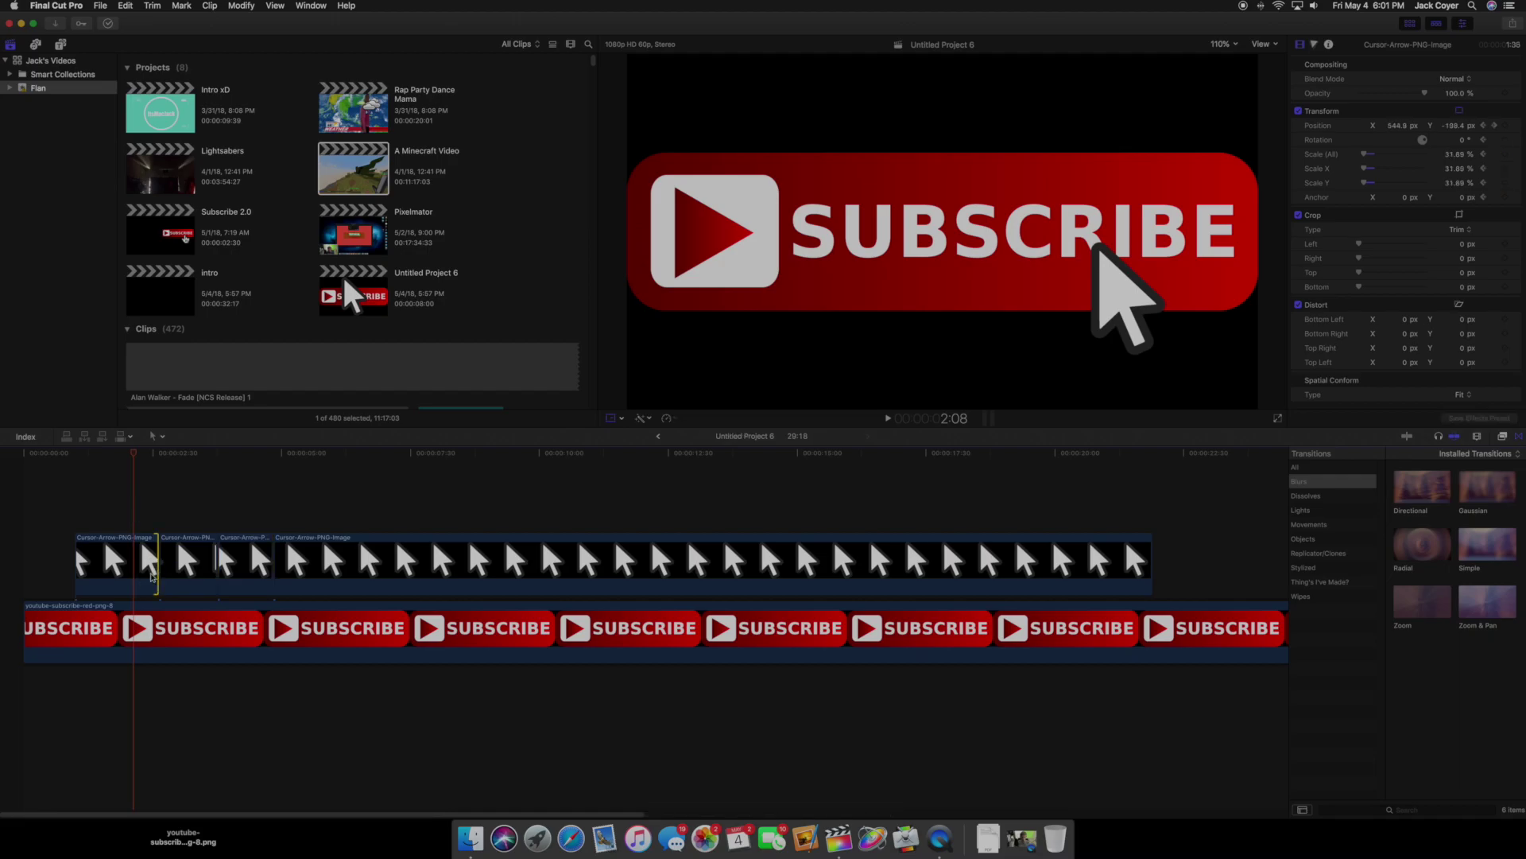
{"action": "left_click", "coordinate": [225, 549]}
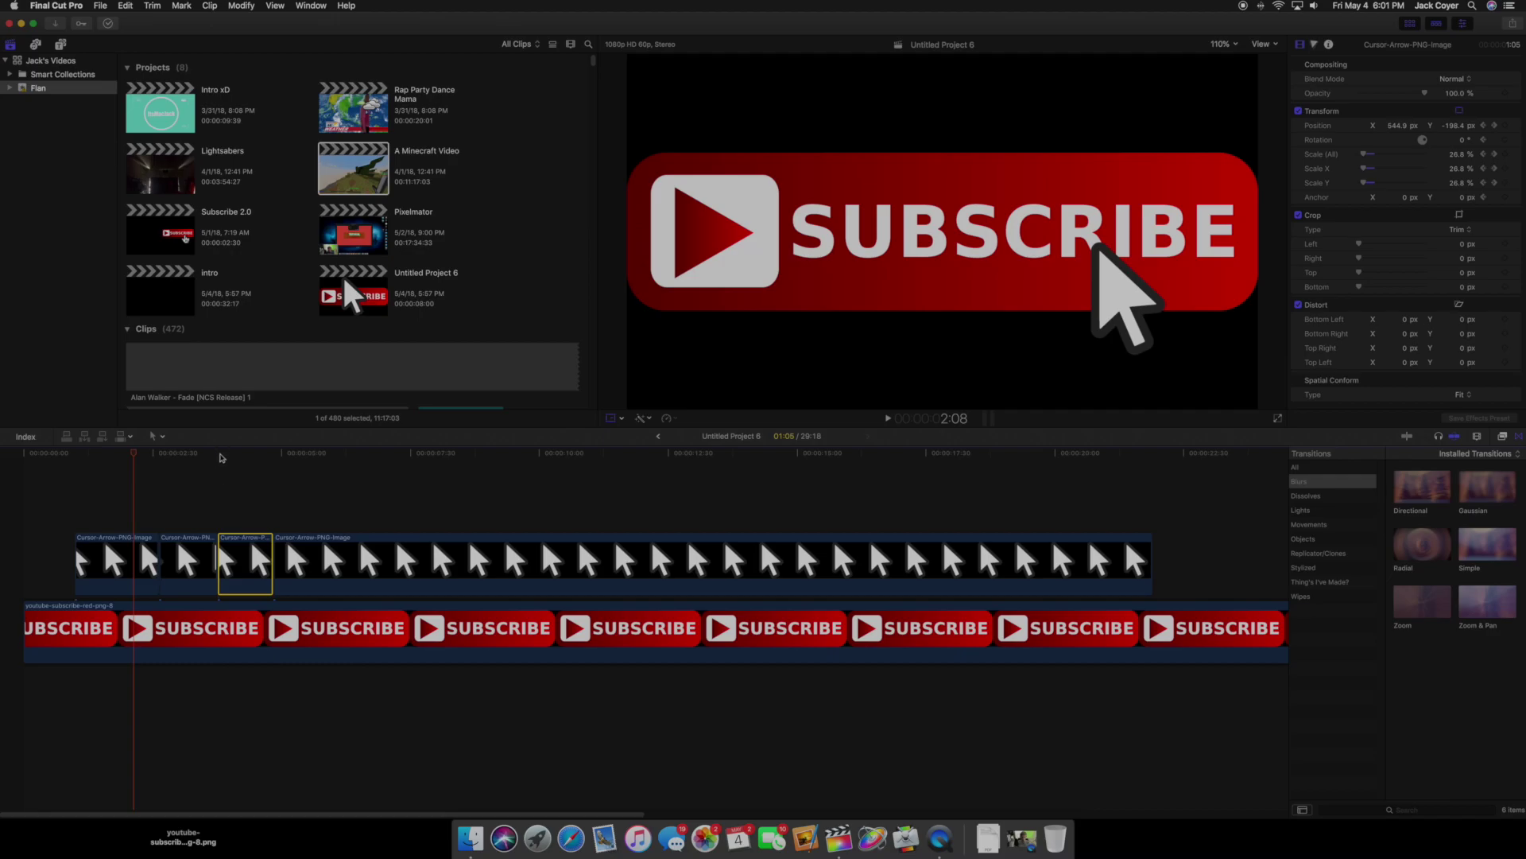
{"action": "left_click", "coordinate": [221, 458]}
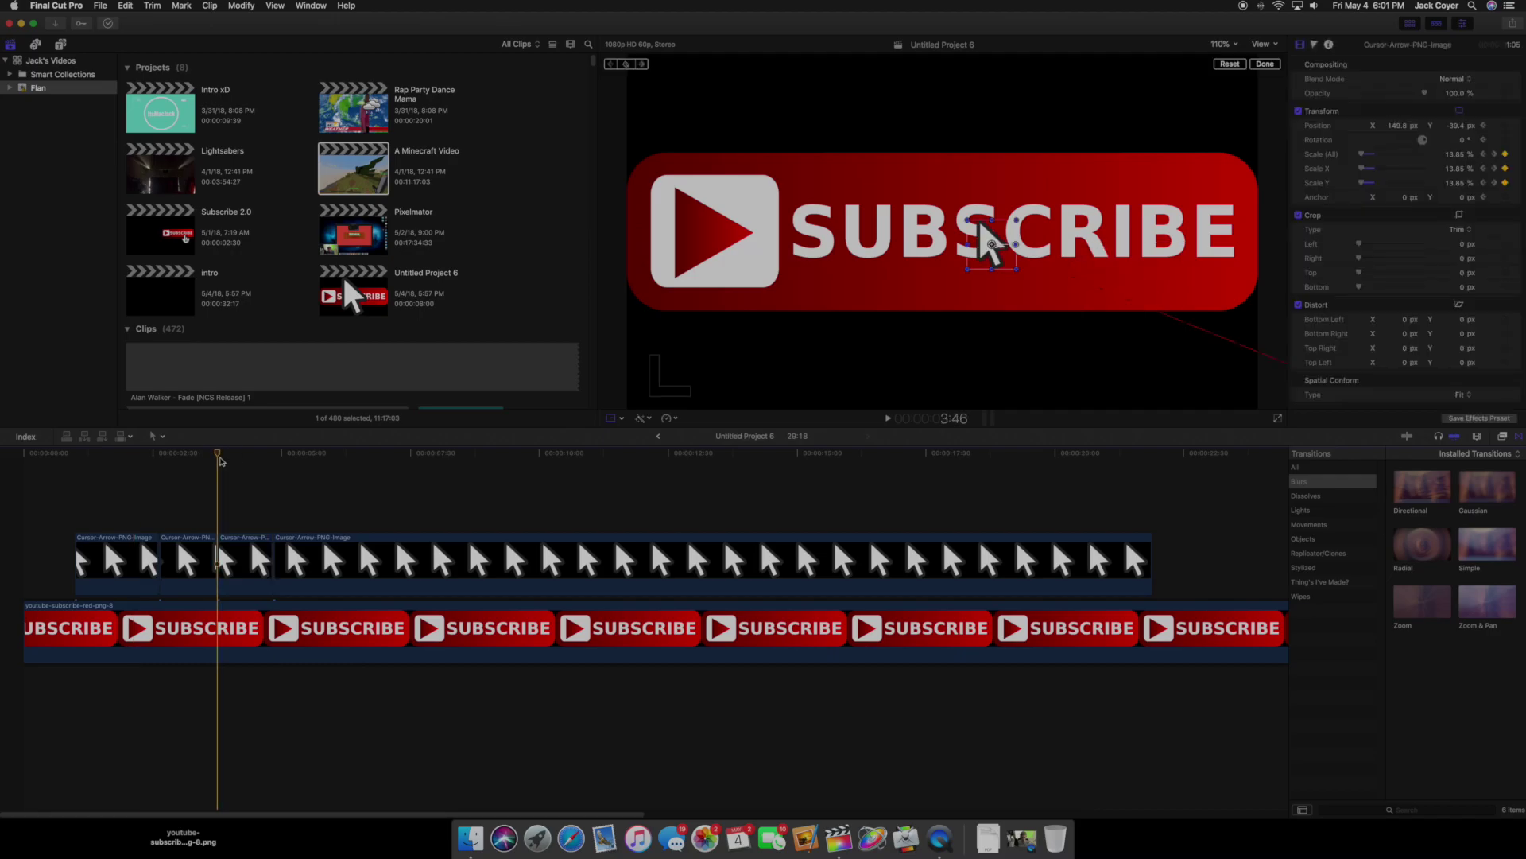
{"action": "left_click_drag", "start_coordinate": [221, 459], "coordinate": [270, 455]}
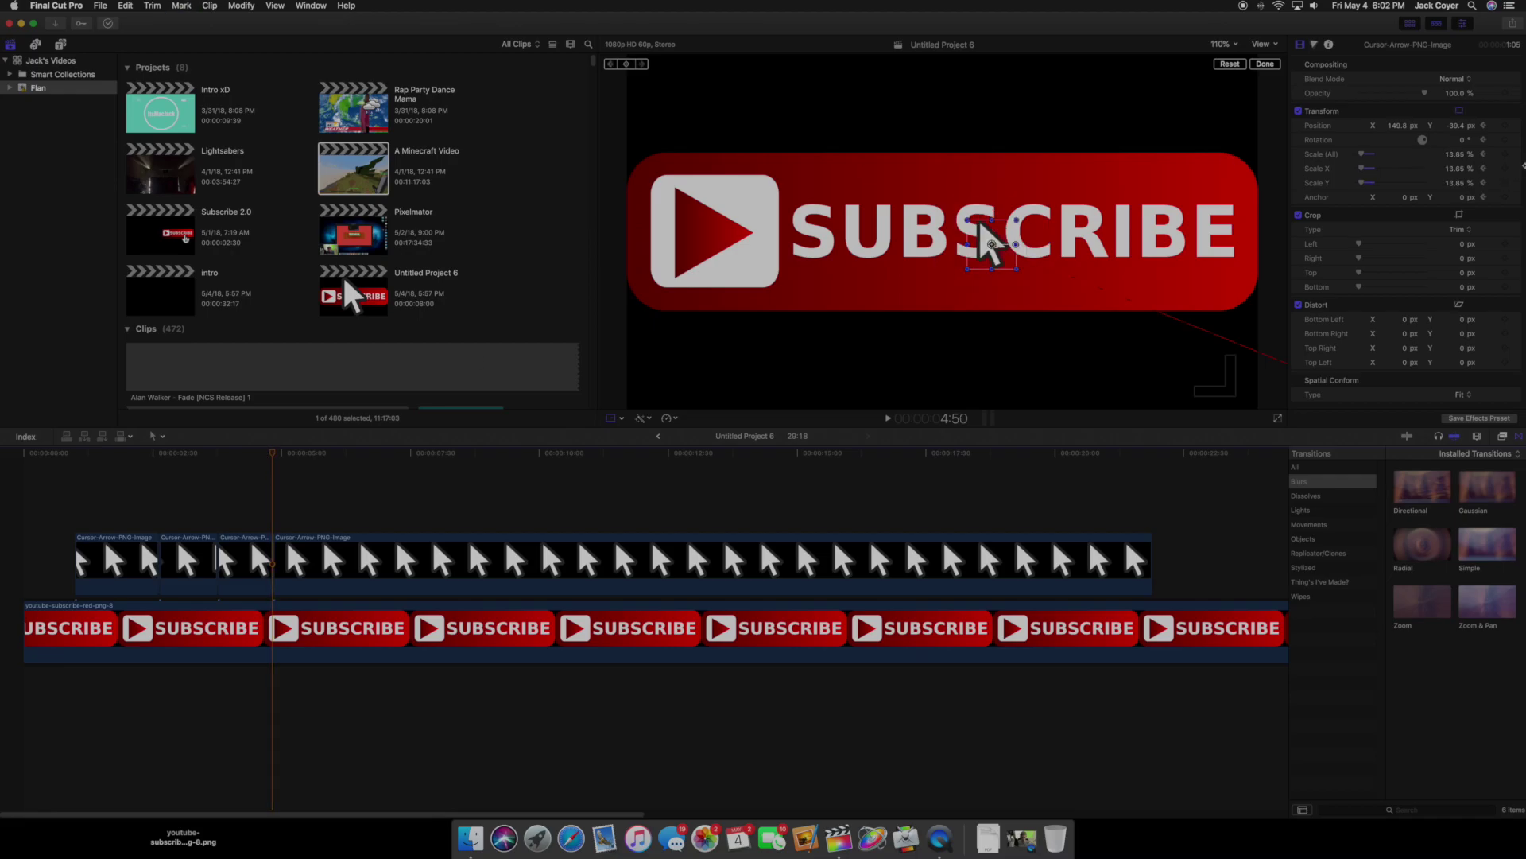
- Key the scale back to 31.89% so the arrow regrows, and preview through 7:35
{"action": "left_click", "coordinate": [1454, 154]}
{"action": "type", "text": "31.69"}
{"action": "key", "text": "Return"}
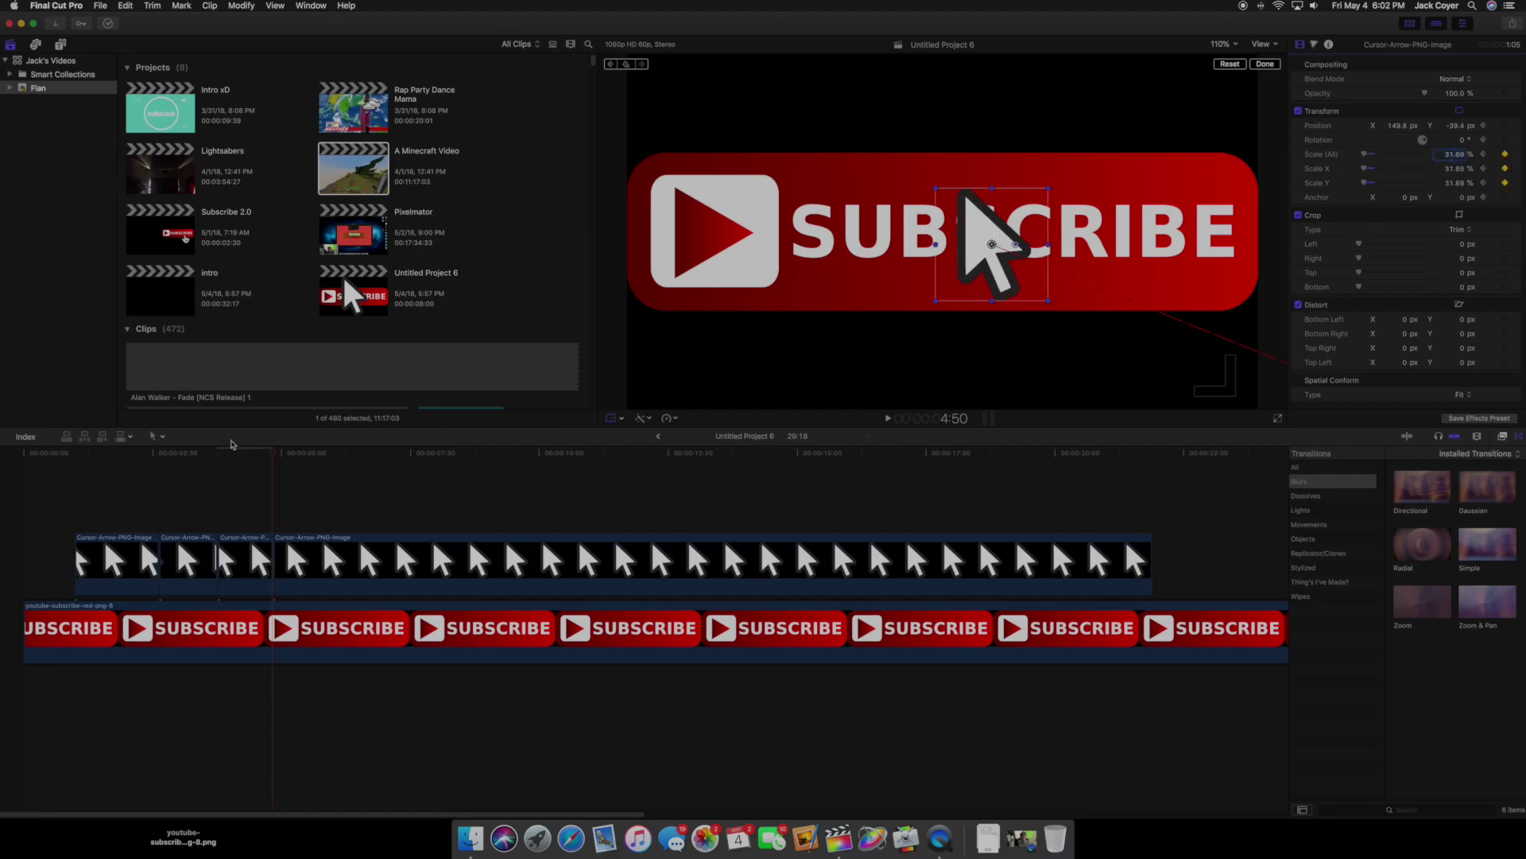
{"action": "left_click", "coordinate": [222, 468]}
{"action": "key", "text": "space"}
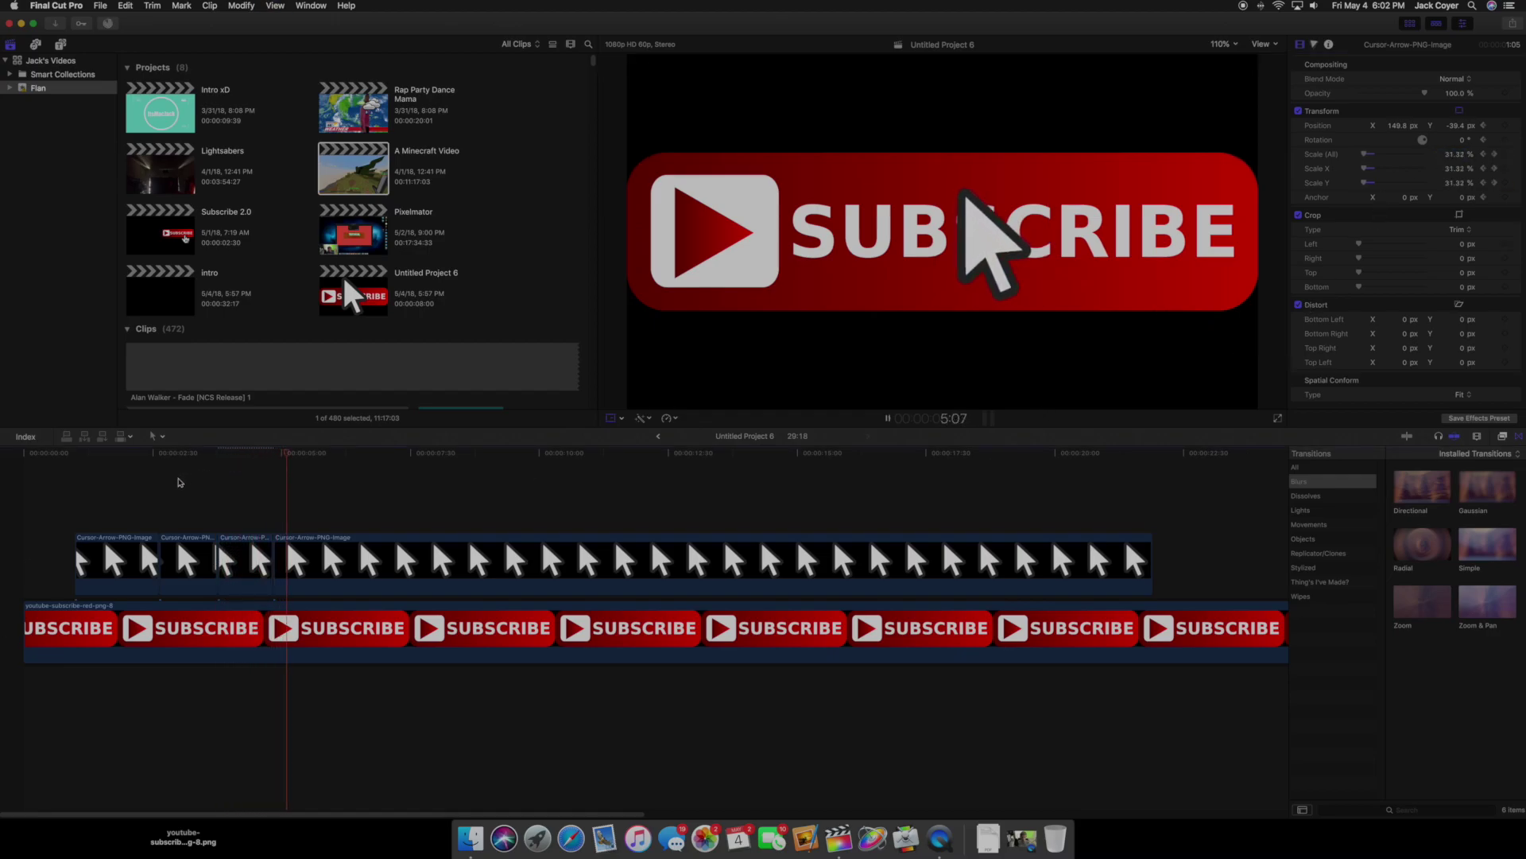
{"action": "left_click", "coordinate": [151, 476]}
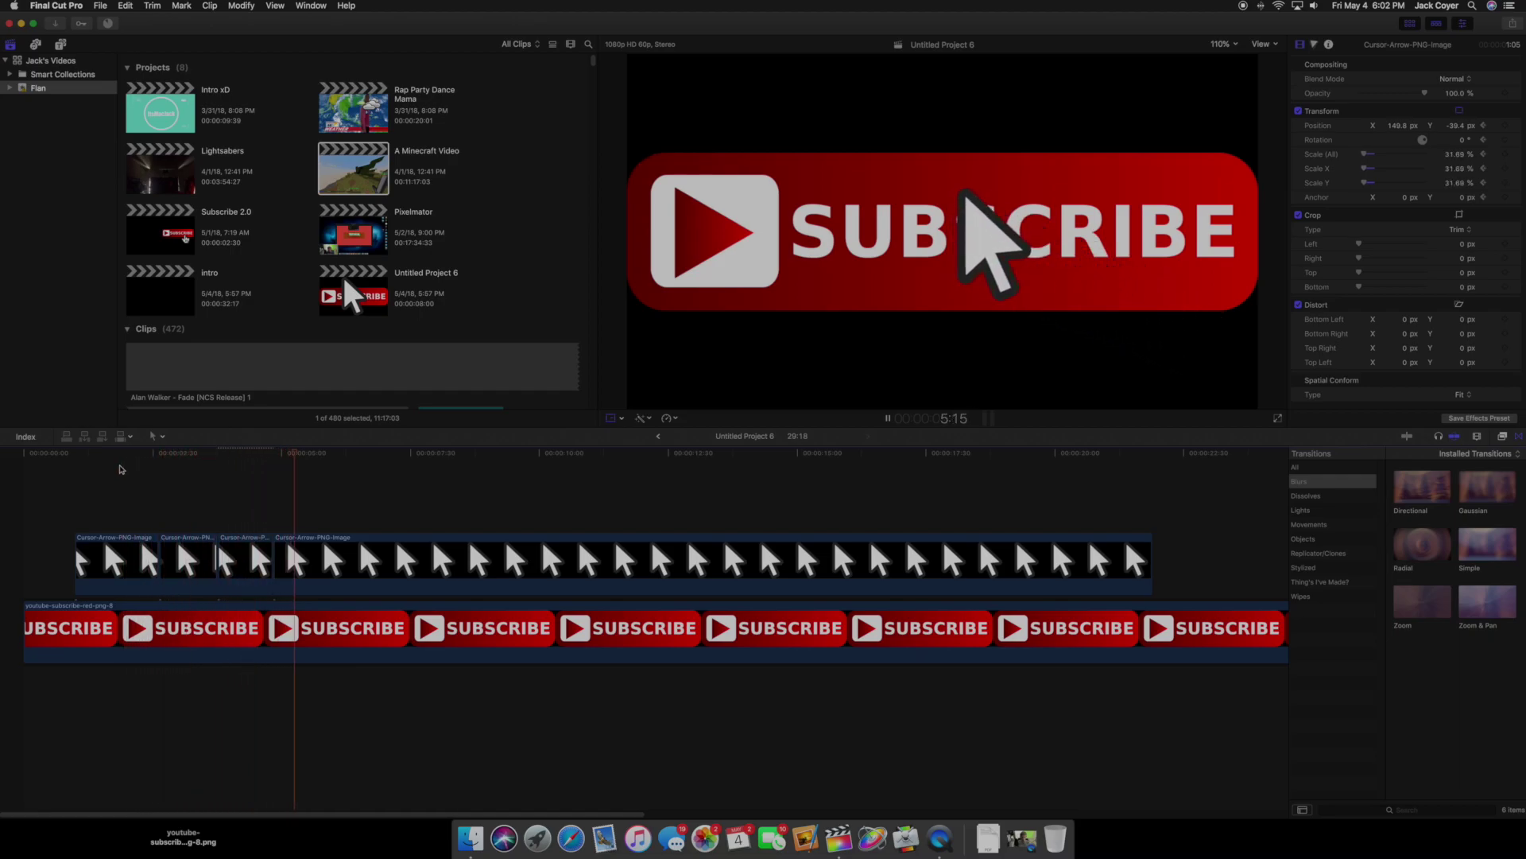
{"action": "key", "text": "space"}
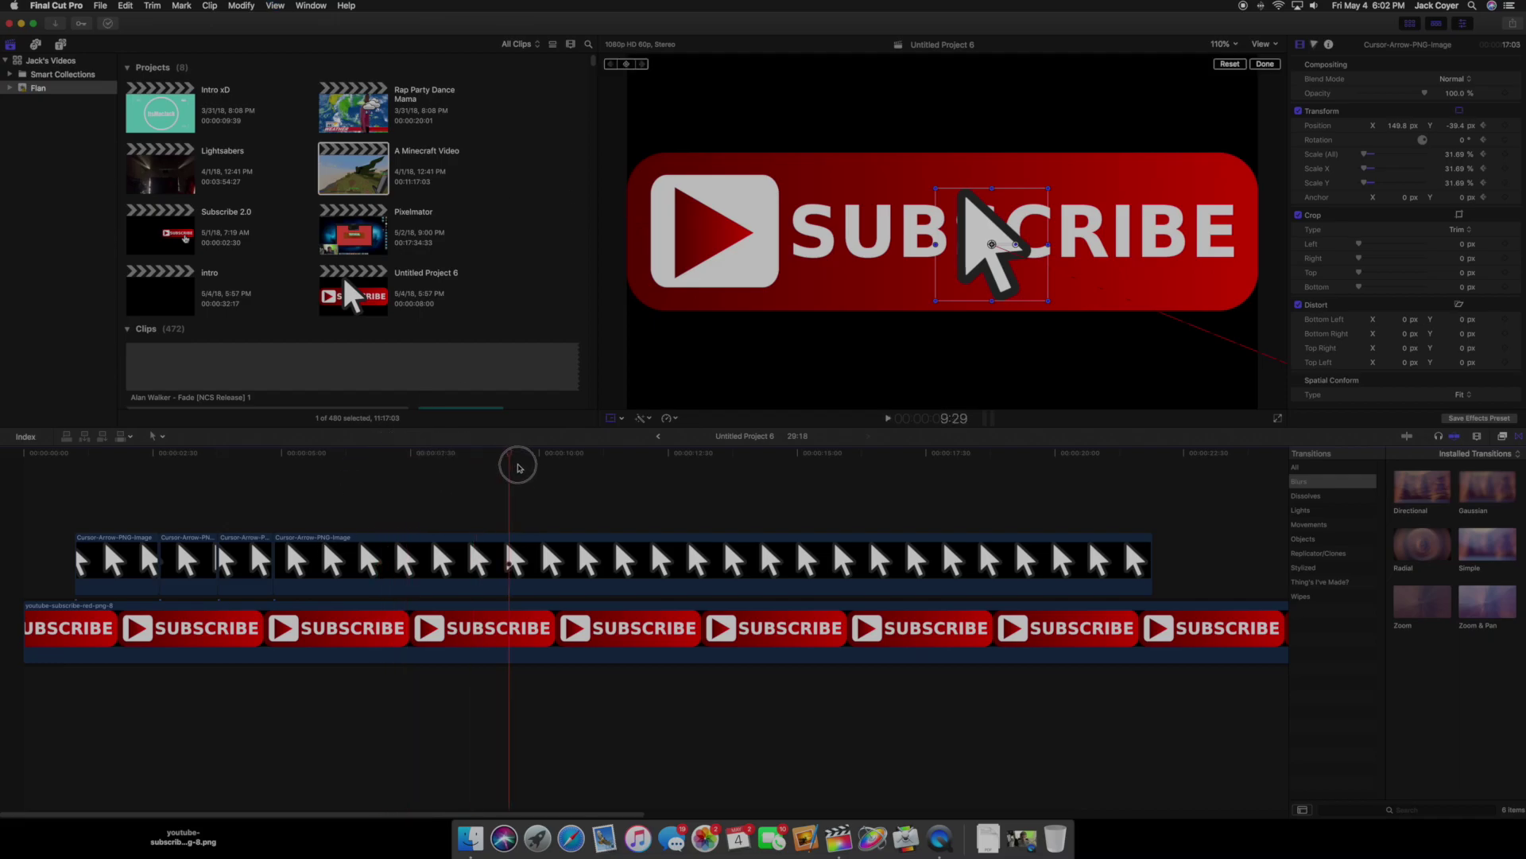
{"action": "left_click", "coordinate": [187, 533]}
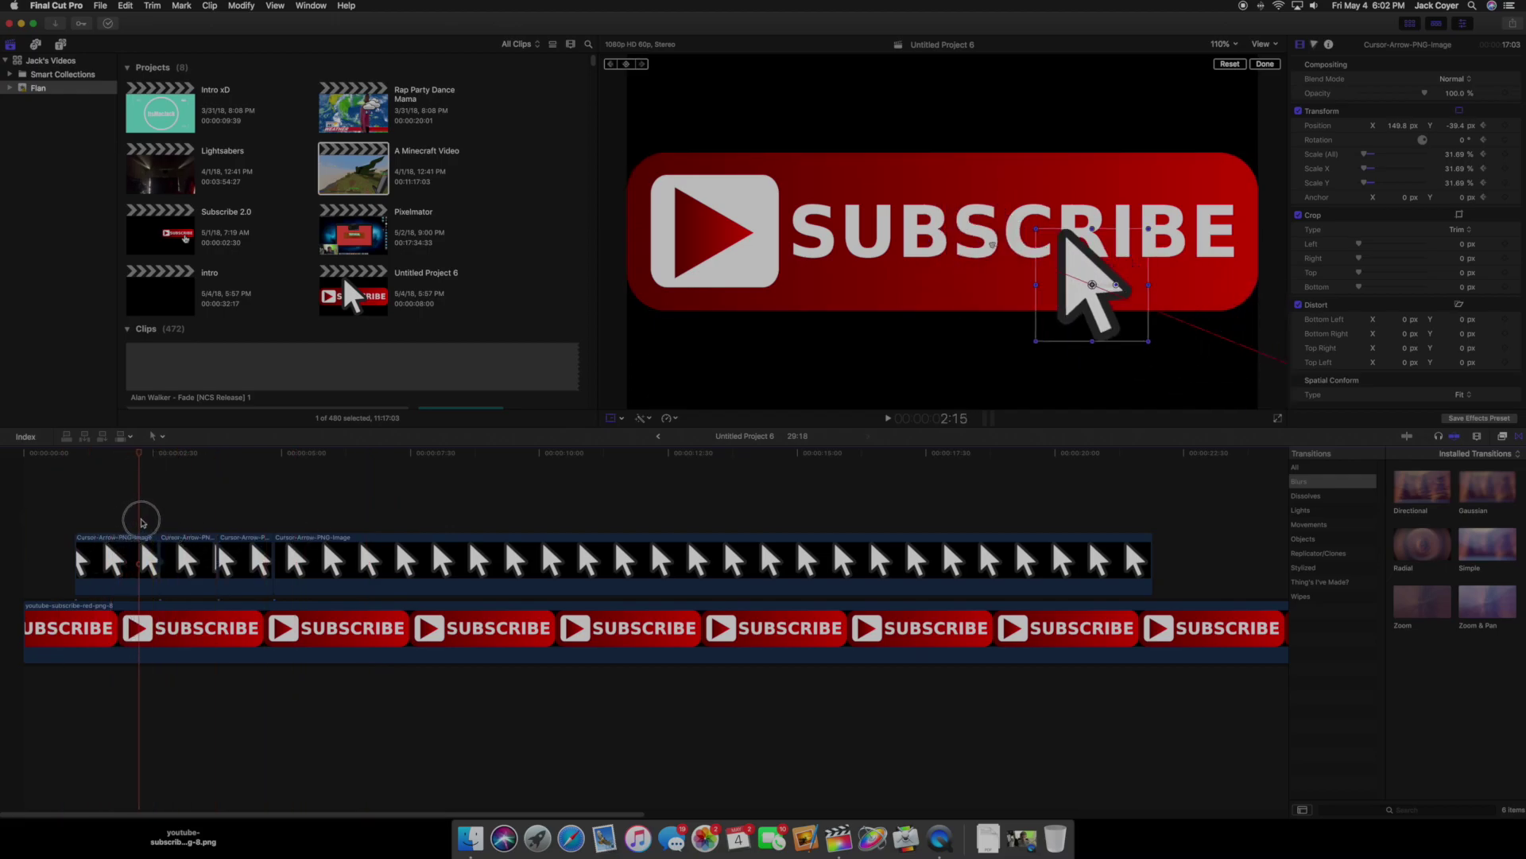
{"action": "left_click", "coordinate": [332, 507]}
{"action": "left_click", "coordinate": [412, 522]}
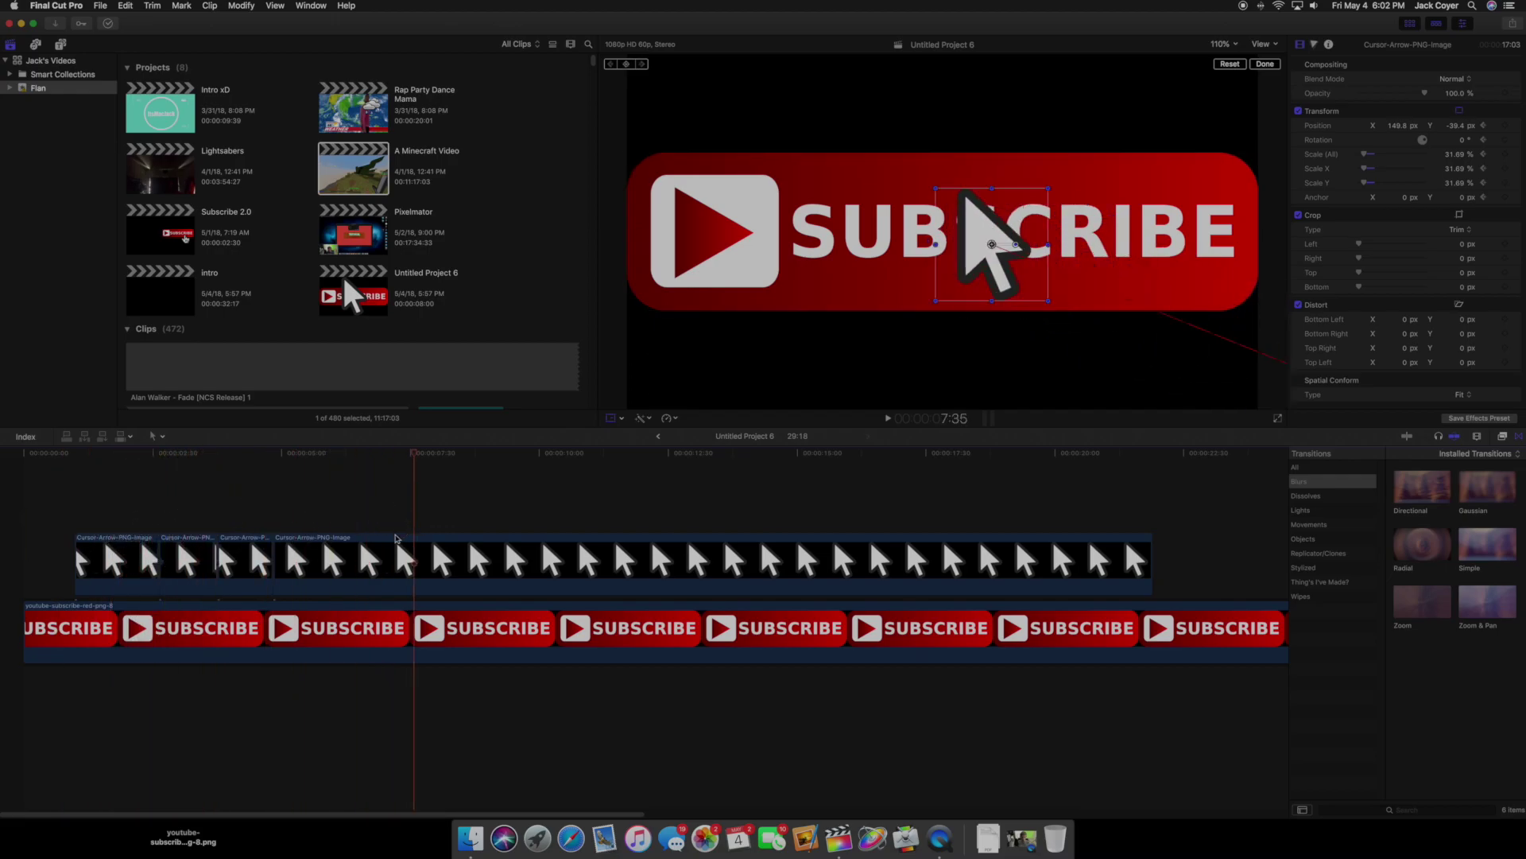
- Combine the four cursor clips into a new compound clip
{"action": "left_click_drag", "start_coordinate": [98, 481], "coordinate": [525, 579]}
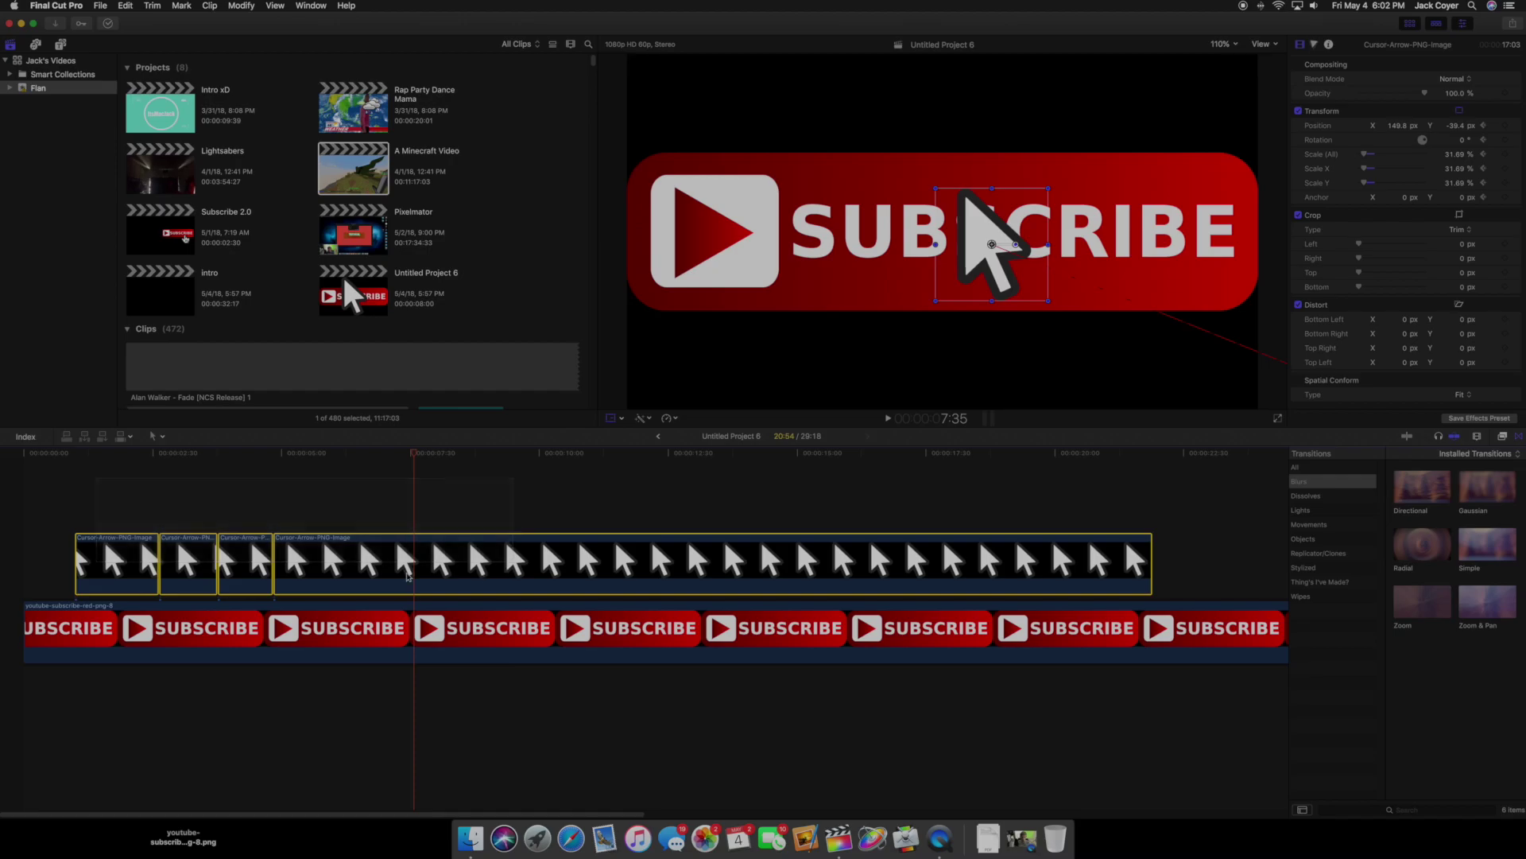
{"action": "right_click", "coordinate": [335, 565]}
{"action": "right_click", "coordinate": [370, 566]}
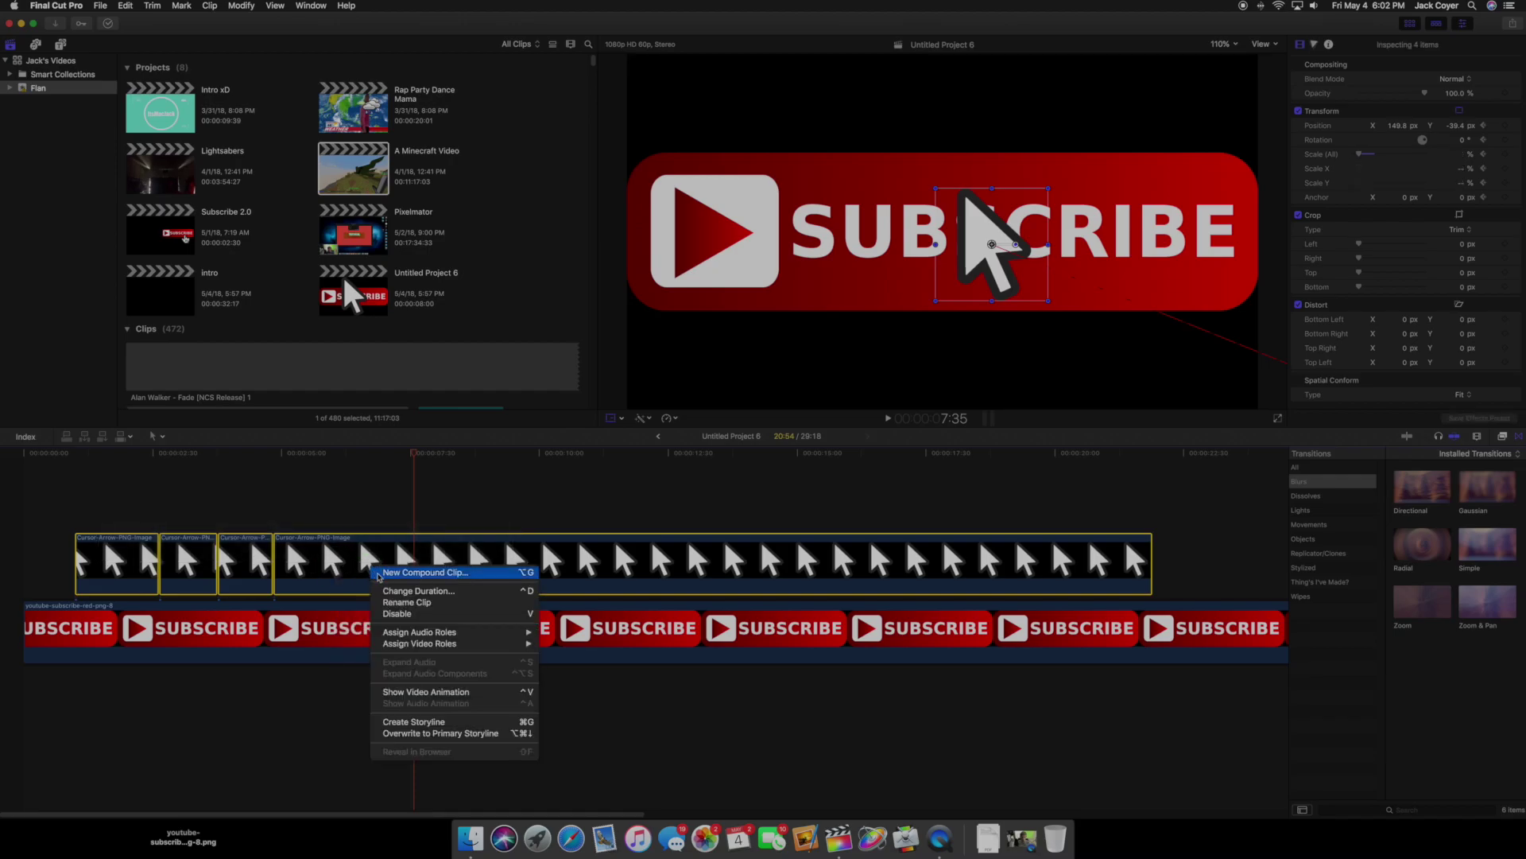
{"action": "left_click", "coordinate": [393, 573]}
{"action": "left_click", "coordinate": [929, 89]}
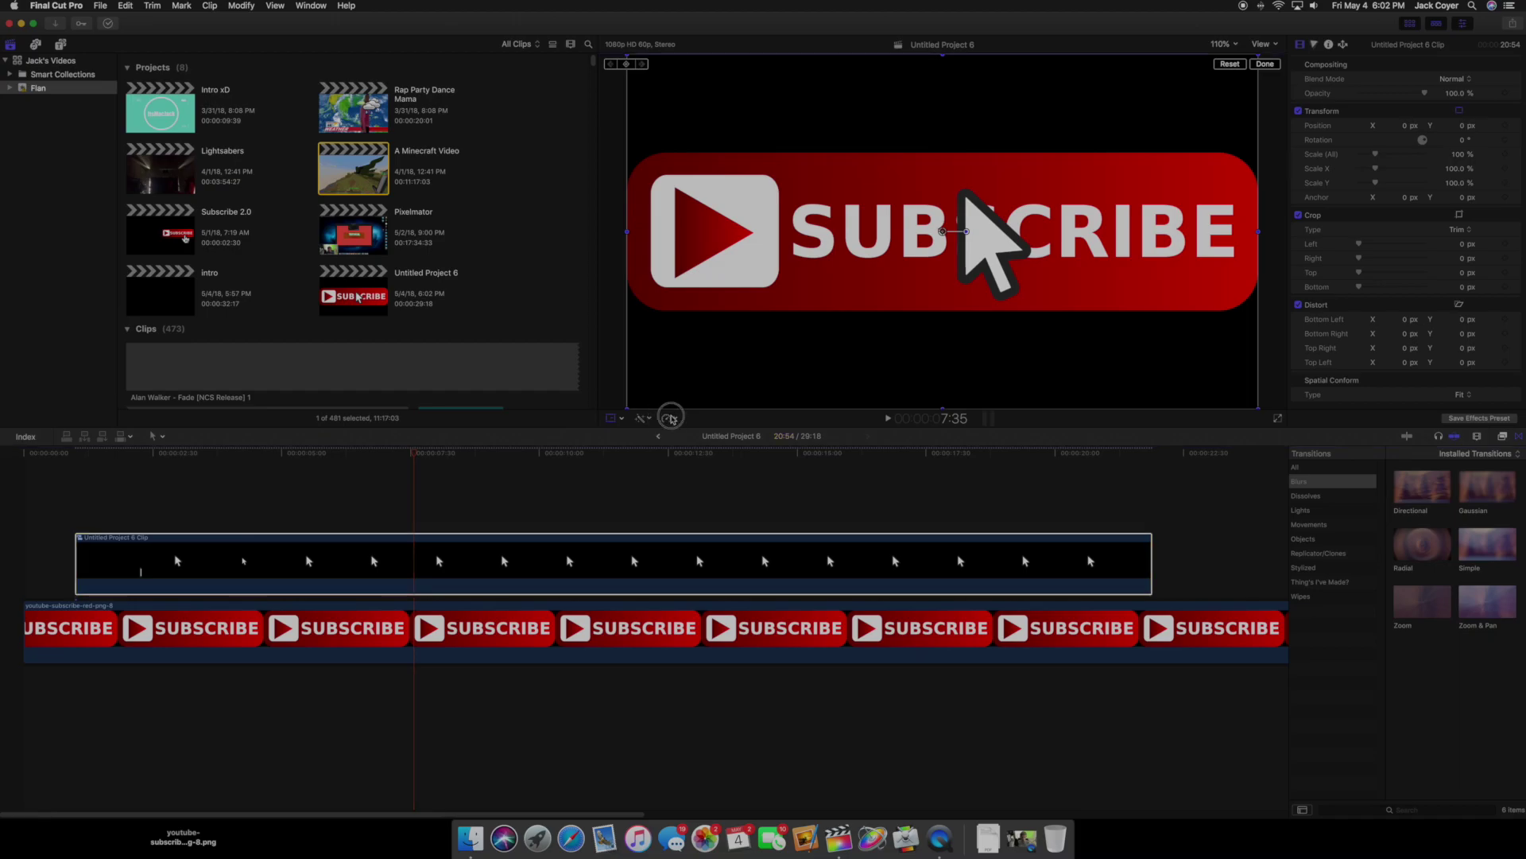
- Speed the compound clip up to 2x and preview it
{"action": "left_click", "coordinate": [668, 421]}
{"action": "mouse_move", "coordinate": [733, 440]}
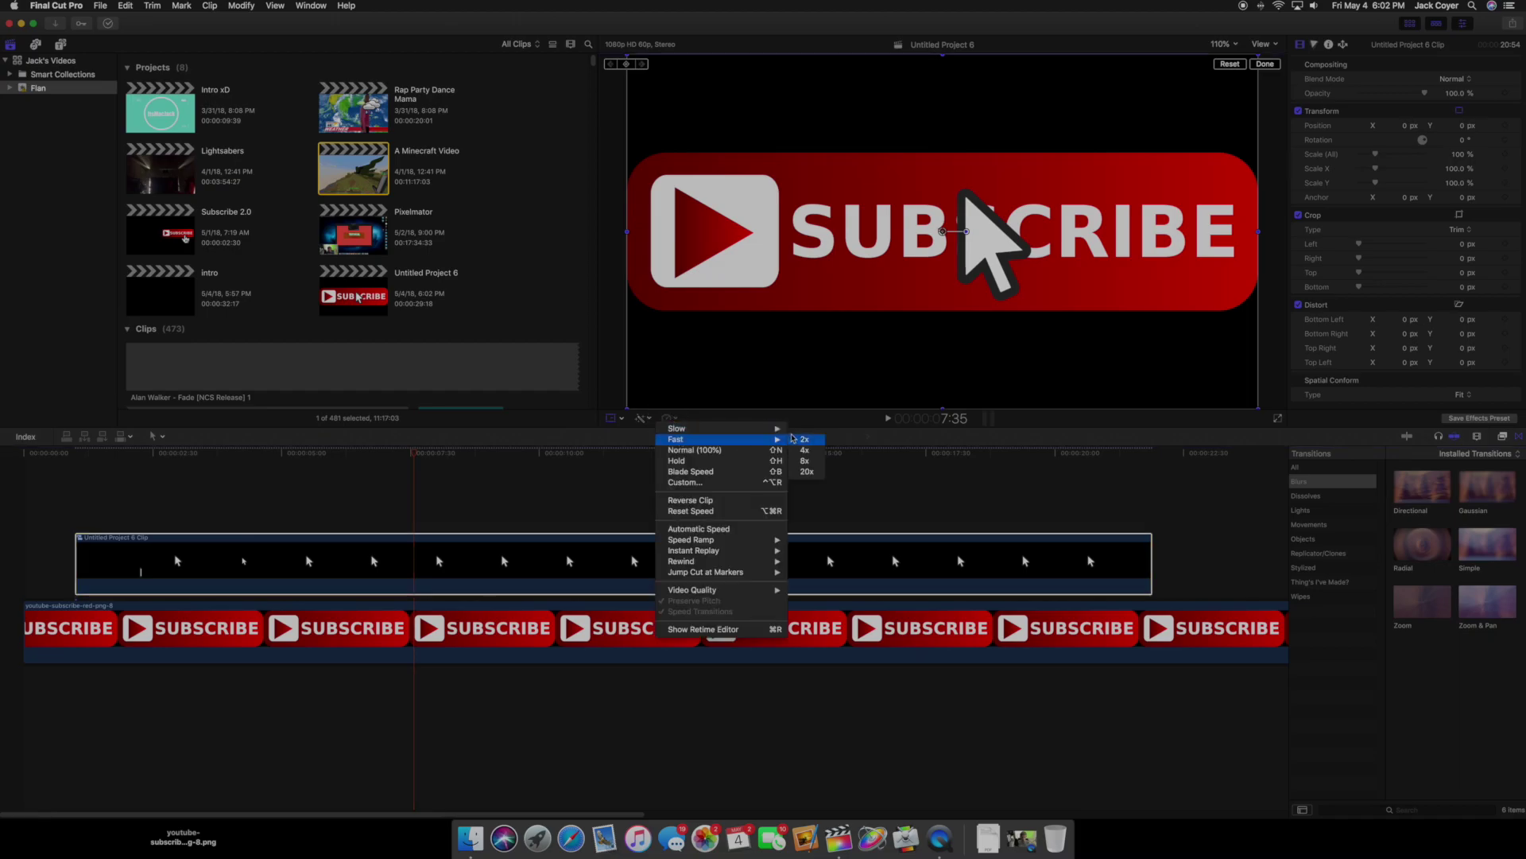
{"action": "left_click", "coordinate": [805, 439]}
{"action": "left_click", "coordinate": [91, 473]}
{"action": "key", "text": "space"}
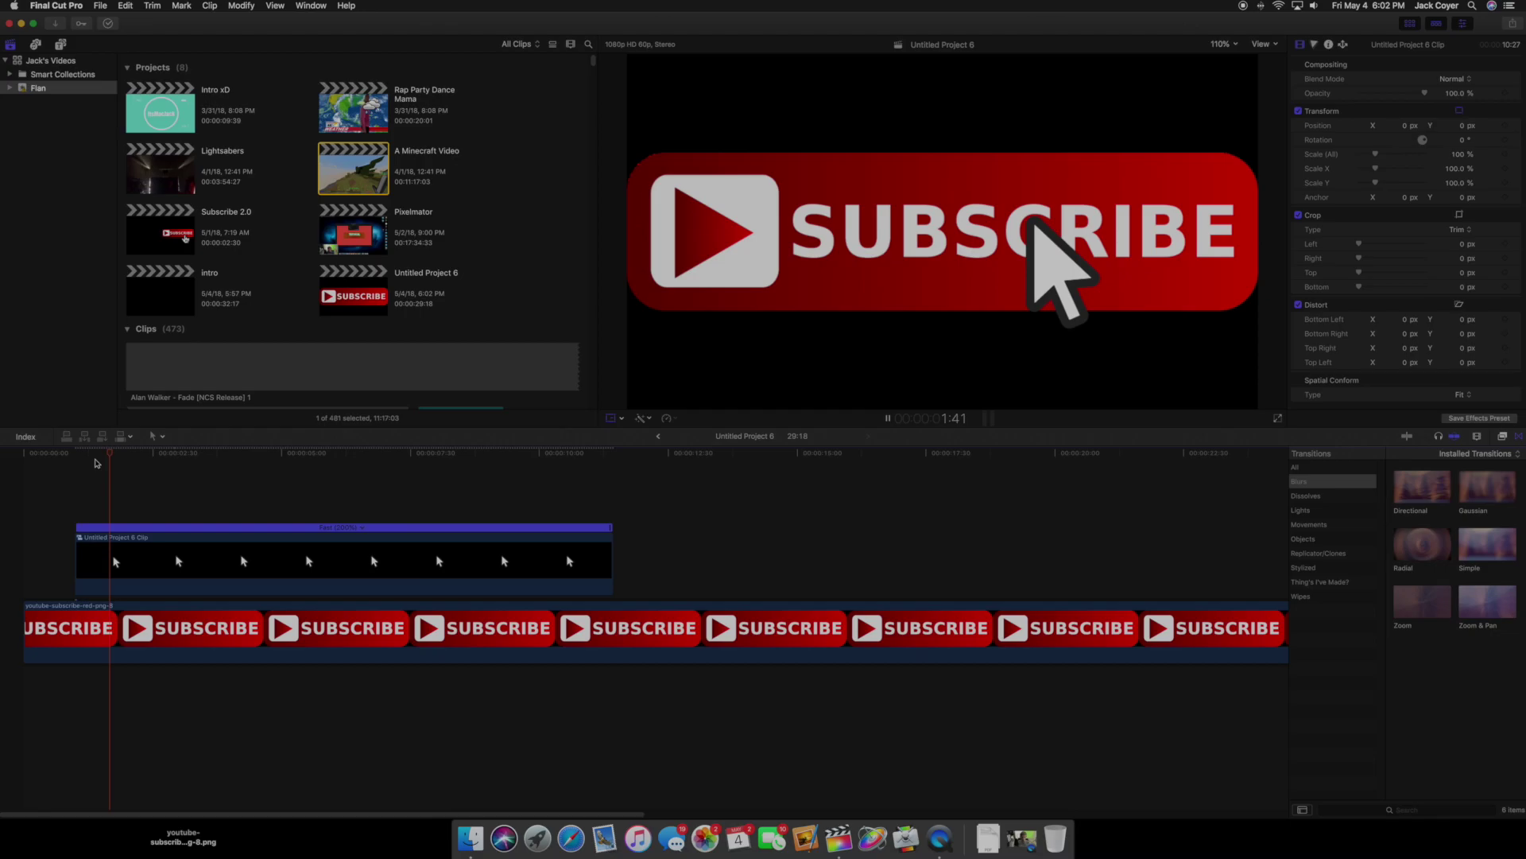
{"action": "key", "text": "space"}
{"action": "key", "text": "shift+t"}
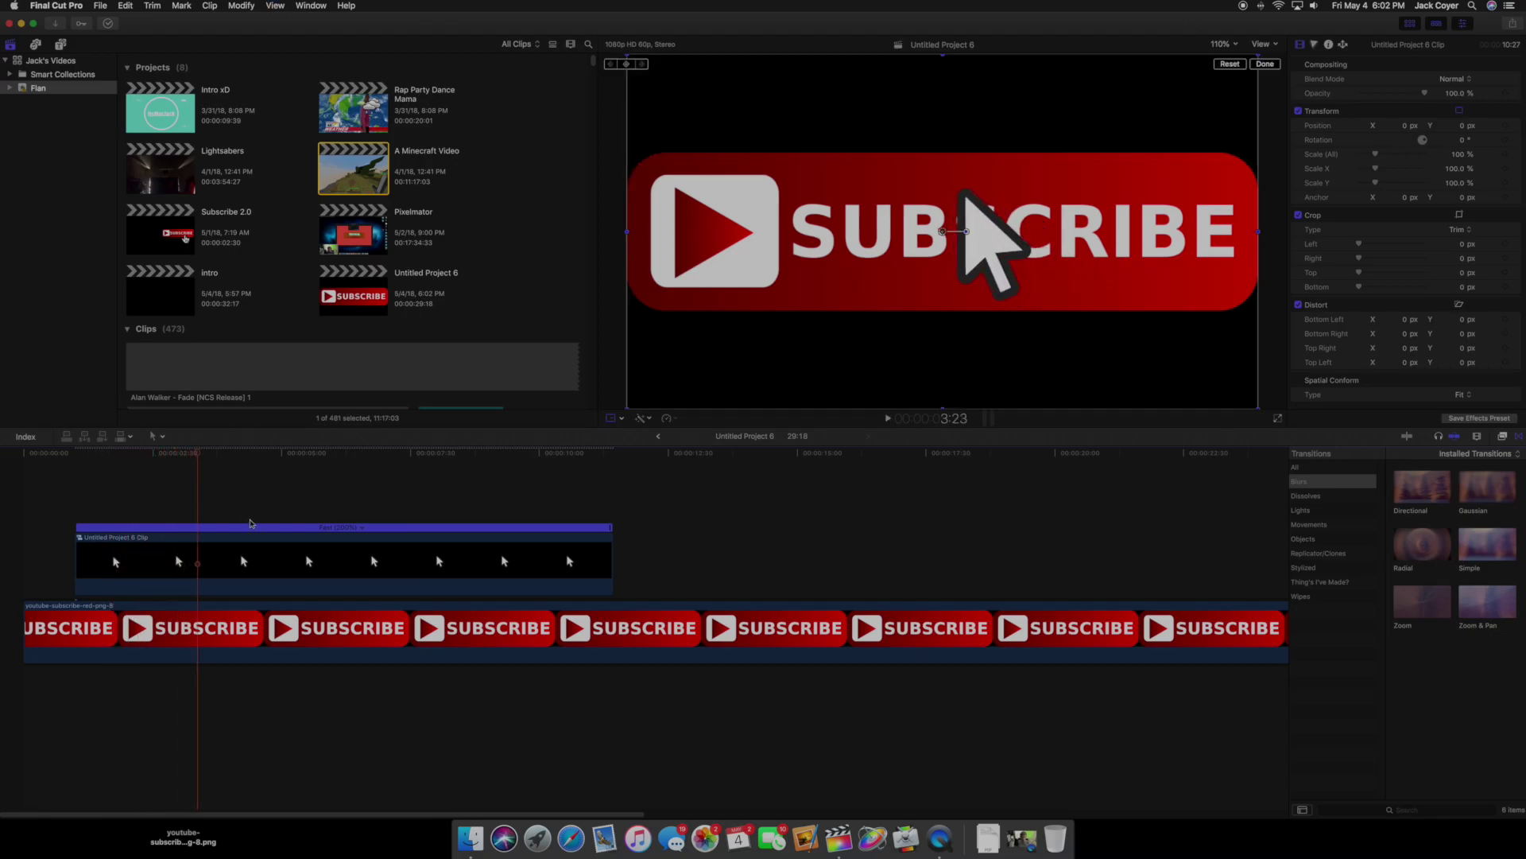
- Apply a second 2x speed-up to the compound clip and preview the result
{"action": "left_click", "coordinate": [282, 540]}
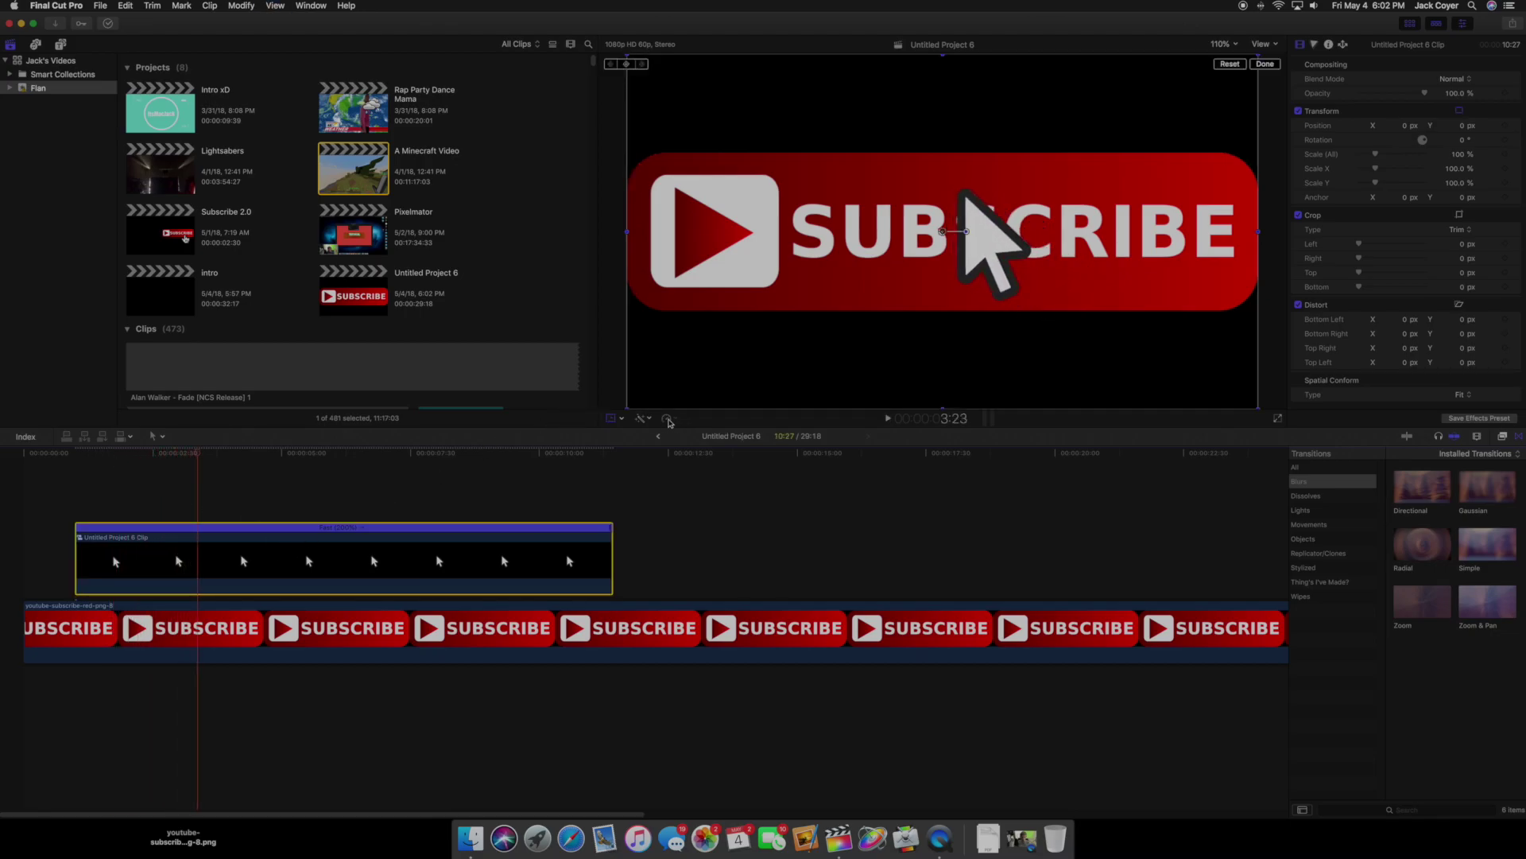
{"action": "left_click", "coordinate": [668, 419]}
{"action": "mouse_move", "coordinate": [783, 441]}
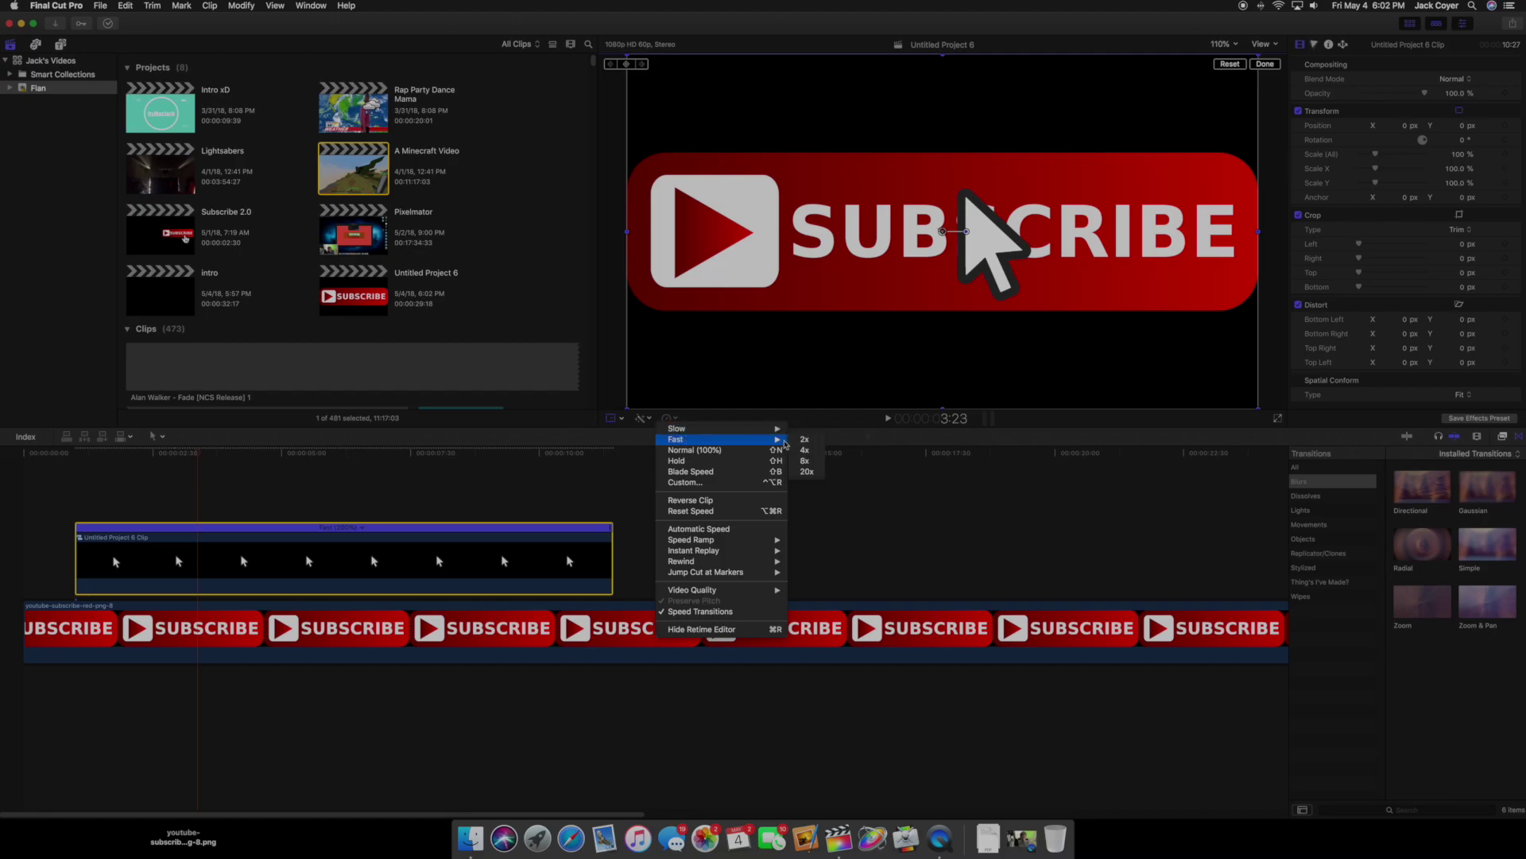
{"action": "left_click", "coordinate": [805, 440]}
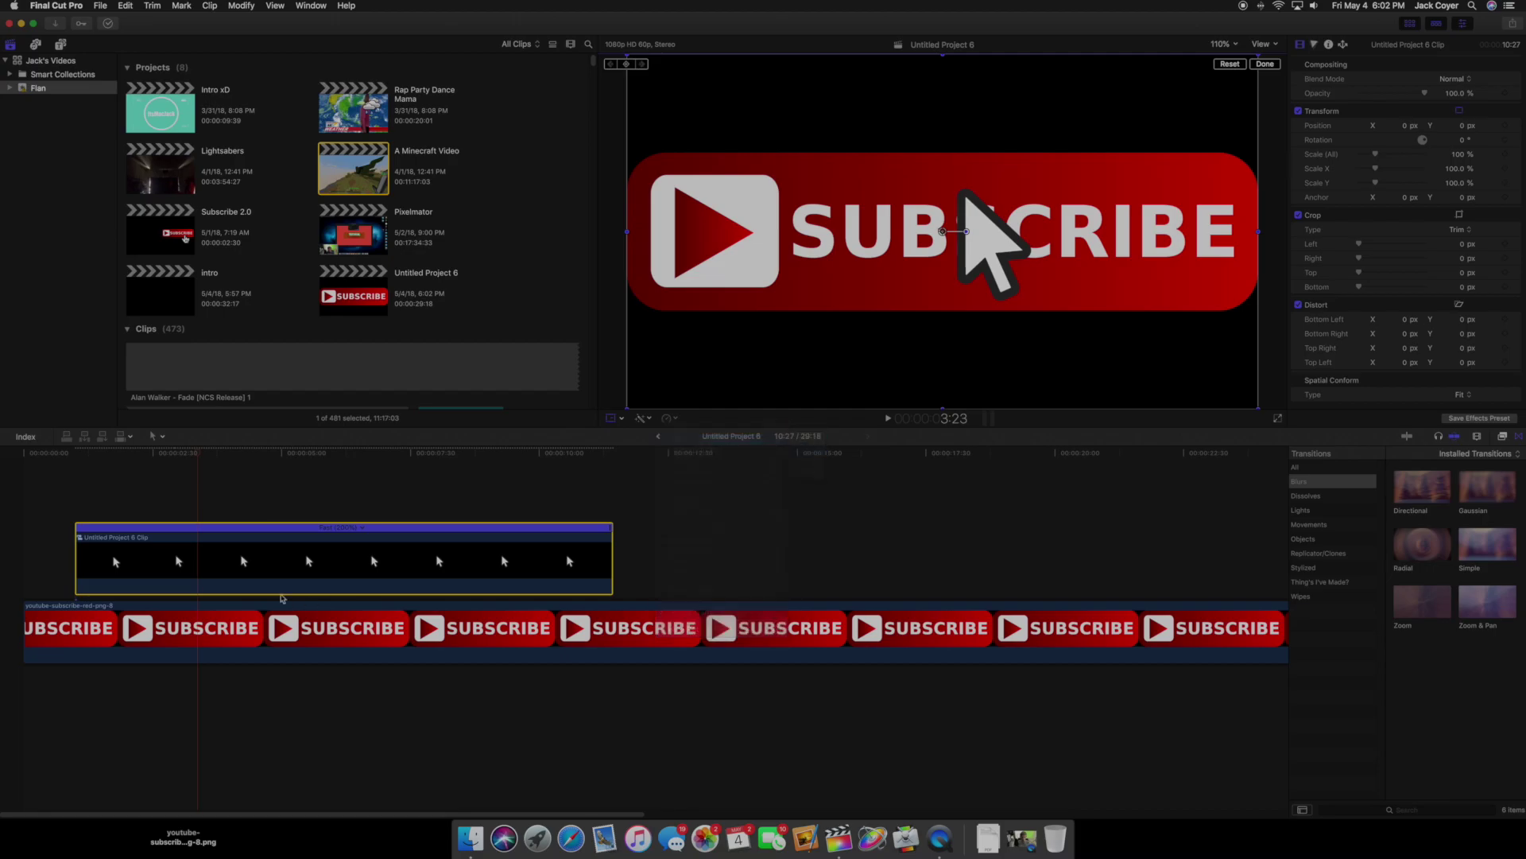
{"action": "left_click", "coordinate": [84, 474]}
{"action": "key", "text": "space"}
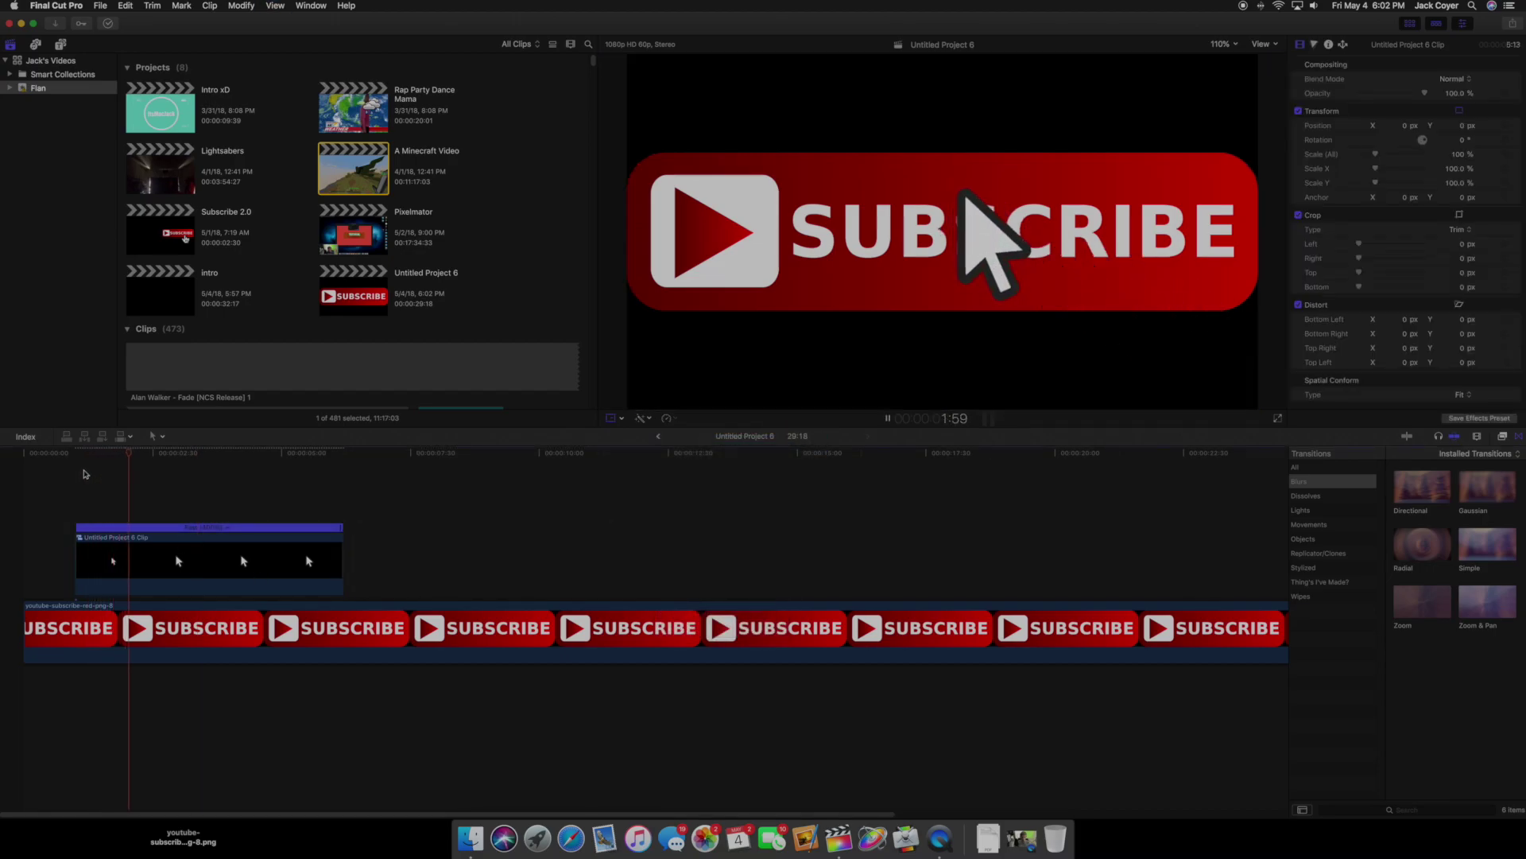
{"action": "key", "text": "space"}
- Replay the sped-up animation from the start and check frames 3:07 and 3:46
{"action": "left_click", "coordinate": [159, 456]}
{"action": "left_click", "coordinate": [191, 498]}
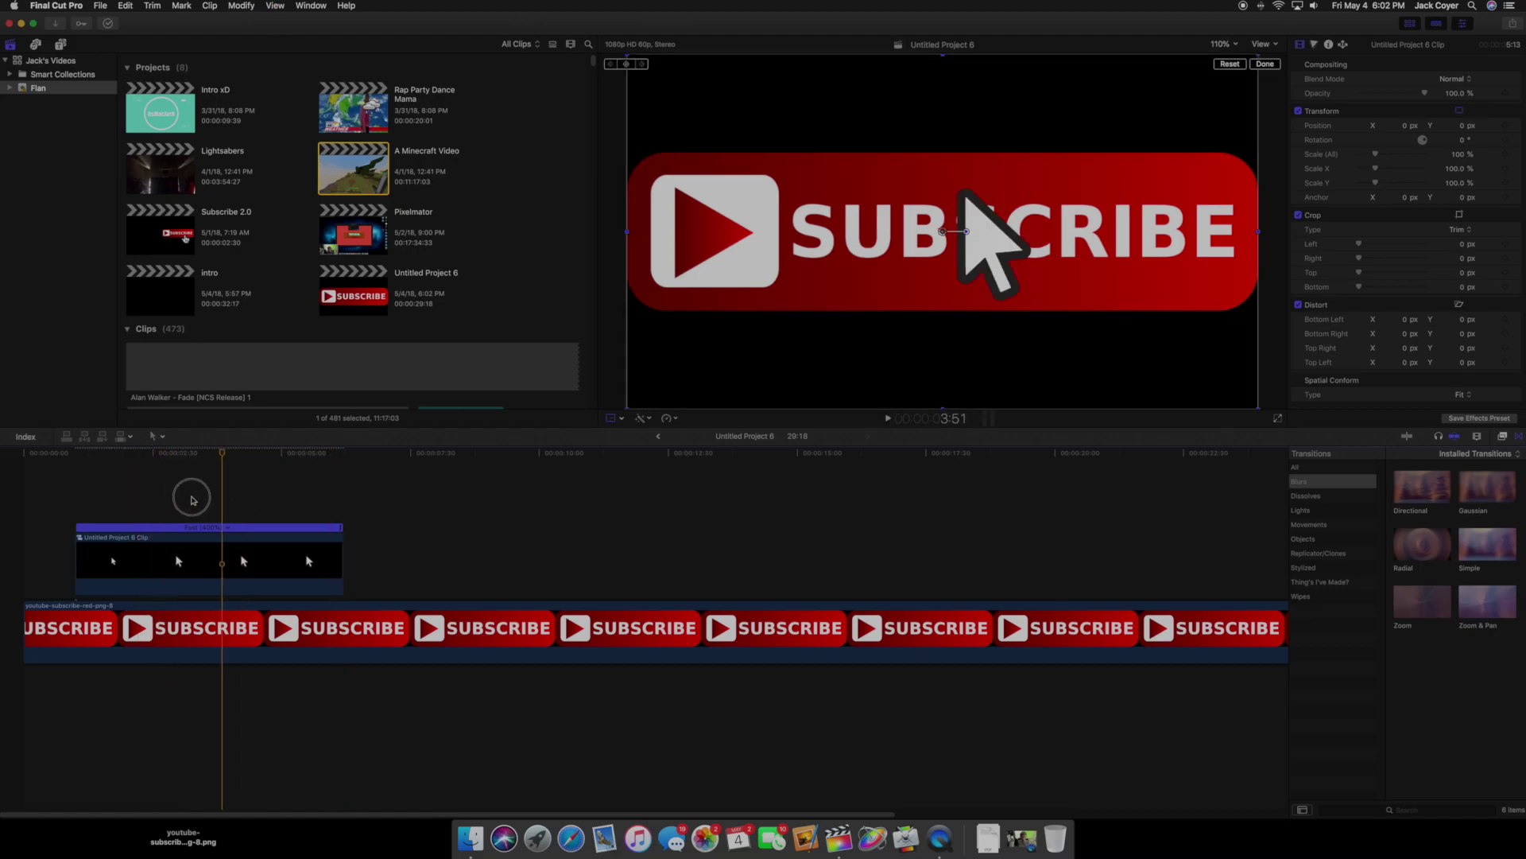
{"action": "left_click", "coordinate": [27, 525]}
{"action": "key", "text": "space"}
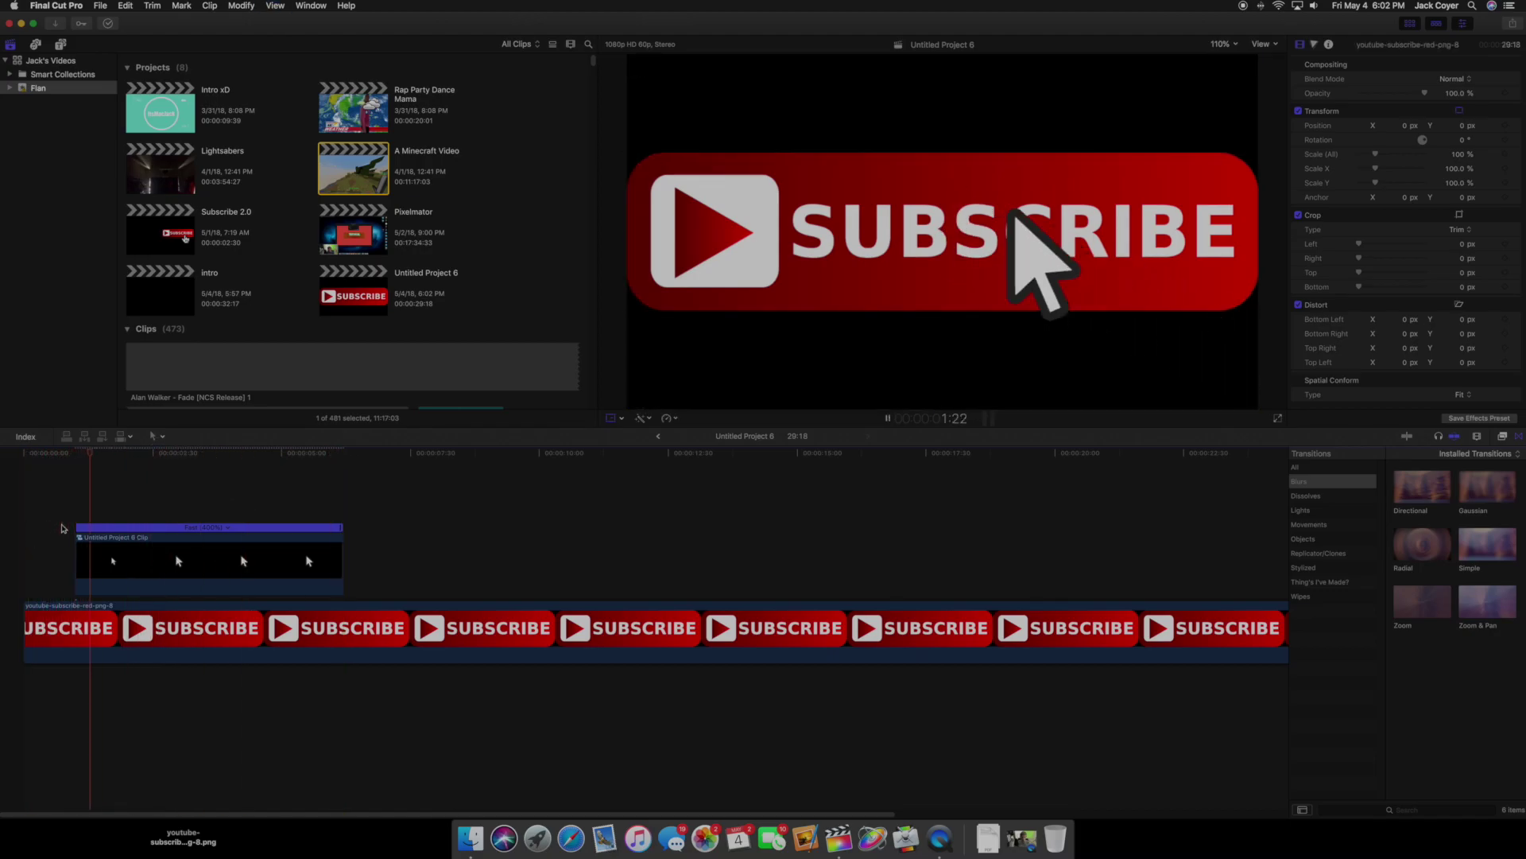
{"action": "key", "text": "space"}
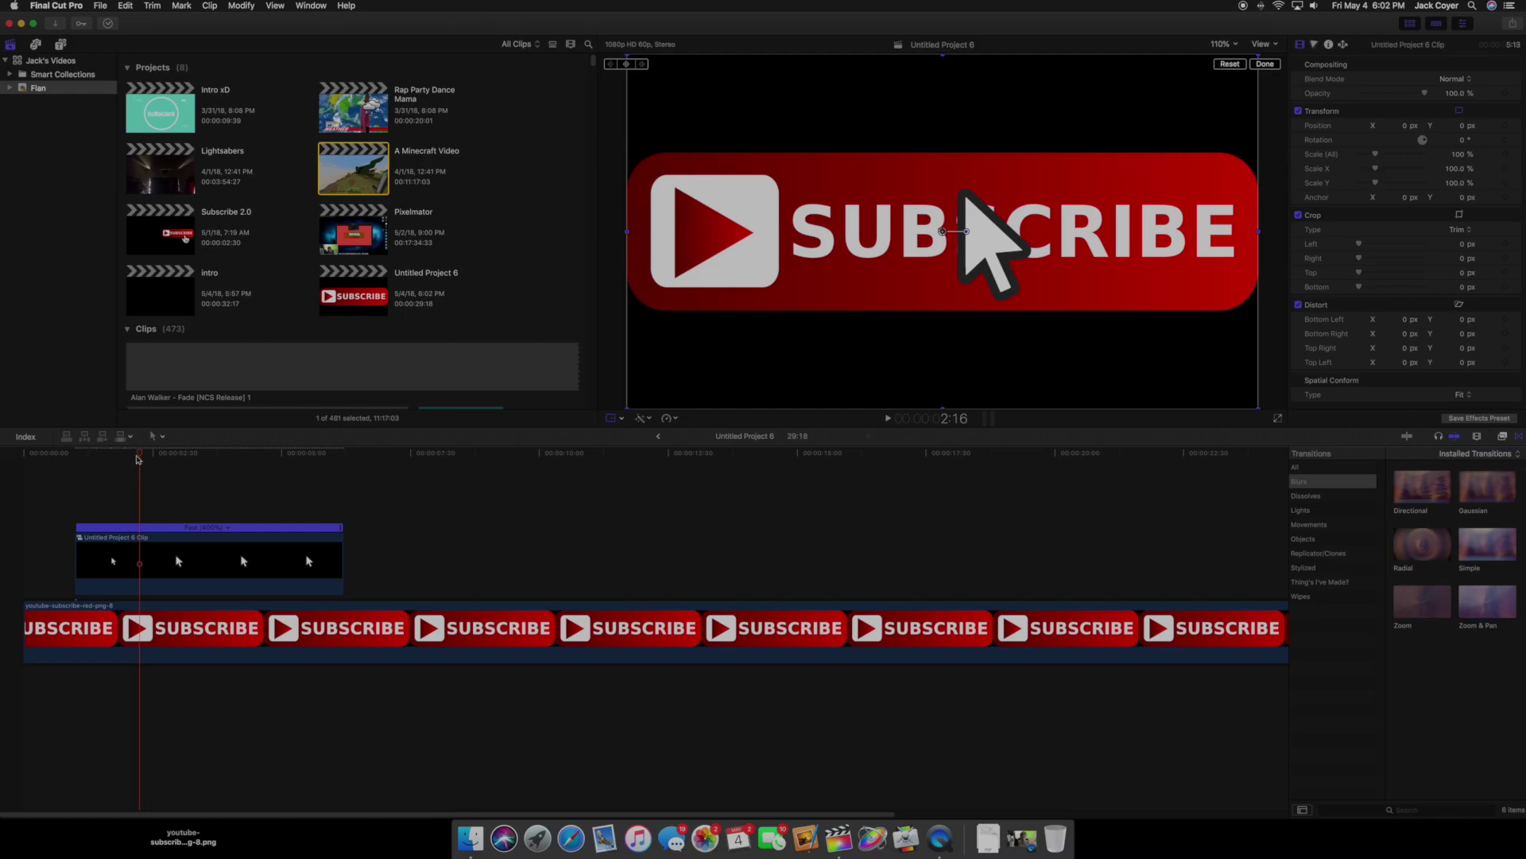
{"action": "left_click", "coordinate": [187, 493]}
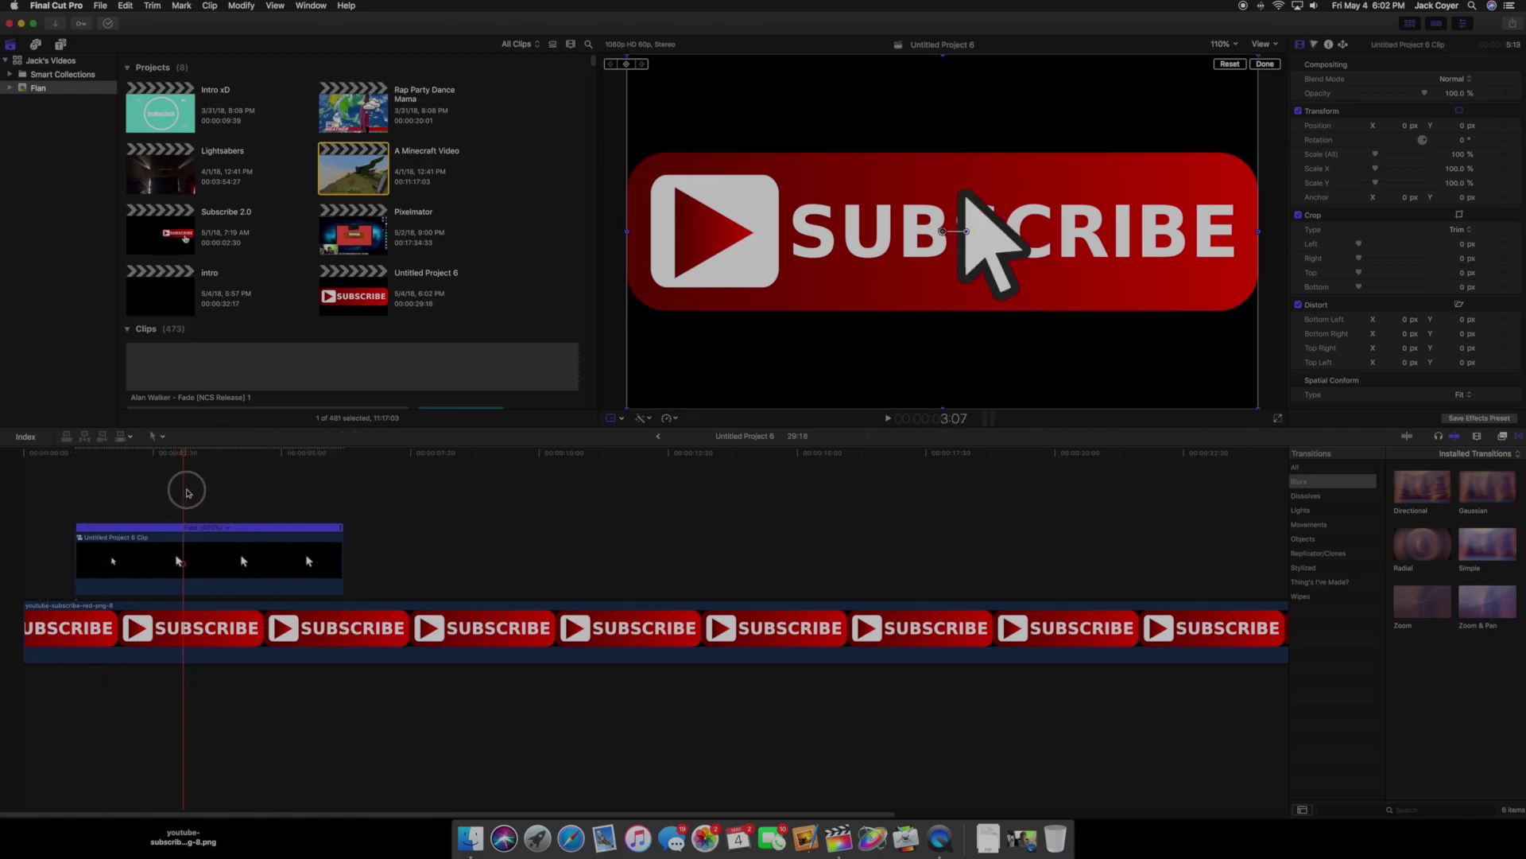
{"action": "left_click", "coordinate": [213, 503]}
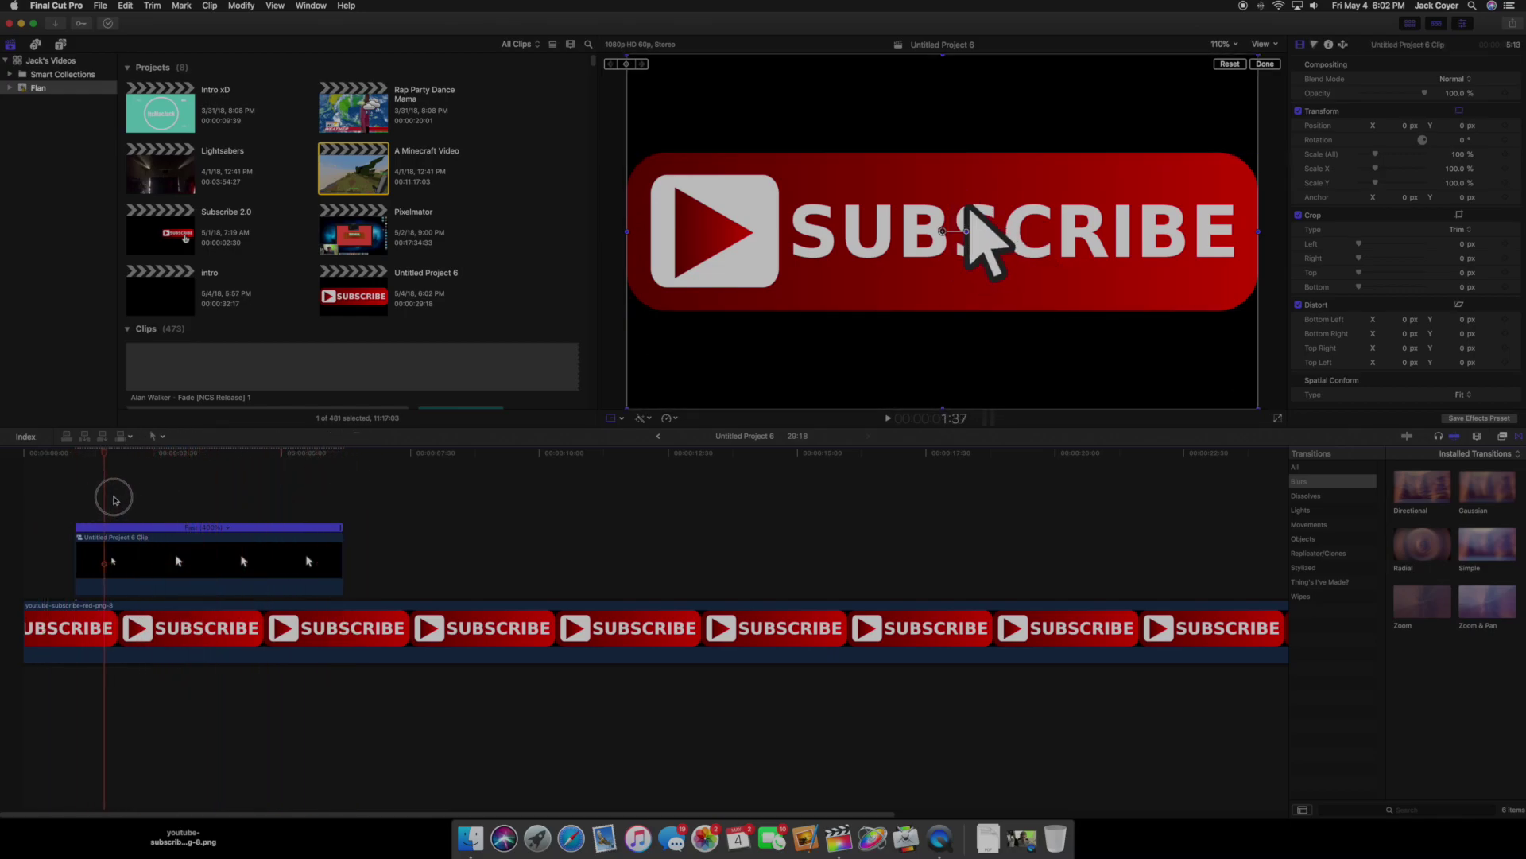
- Blade the cursor clip just after the click, redoing one cut to isolate a short piece
{"action": "key", "text": "b"}
{"action": "left_click", "coordinate": [161, 556]}
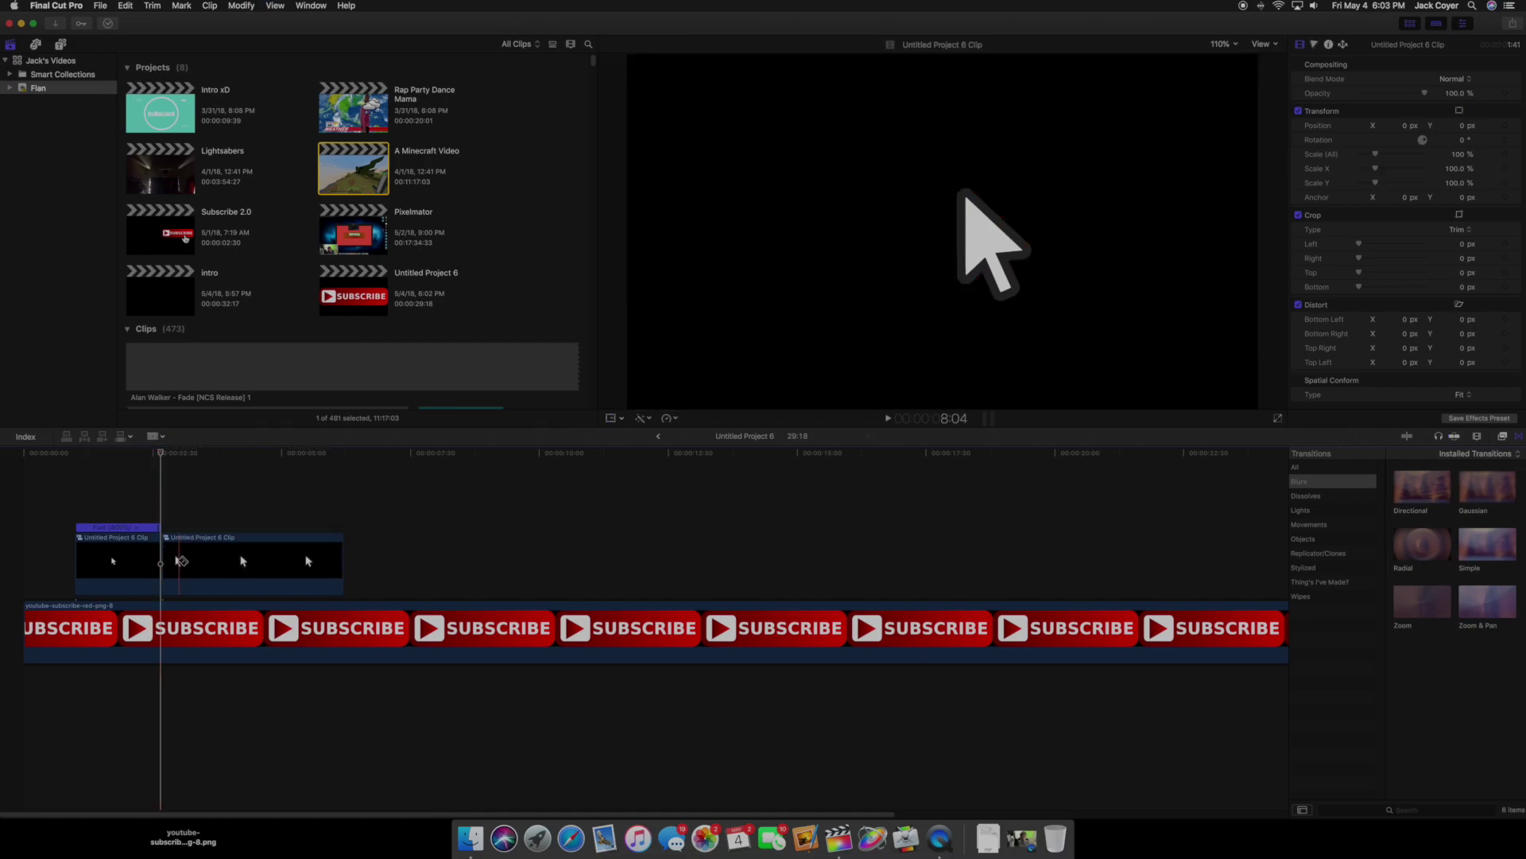
{"action": "left_click", "coordinate": [182, 561]}
{"action": "key", "text": "a"}
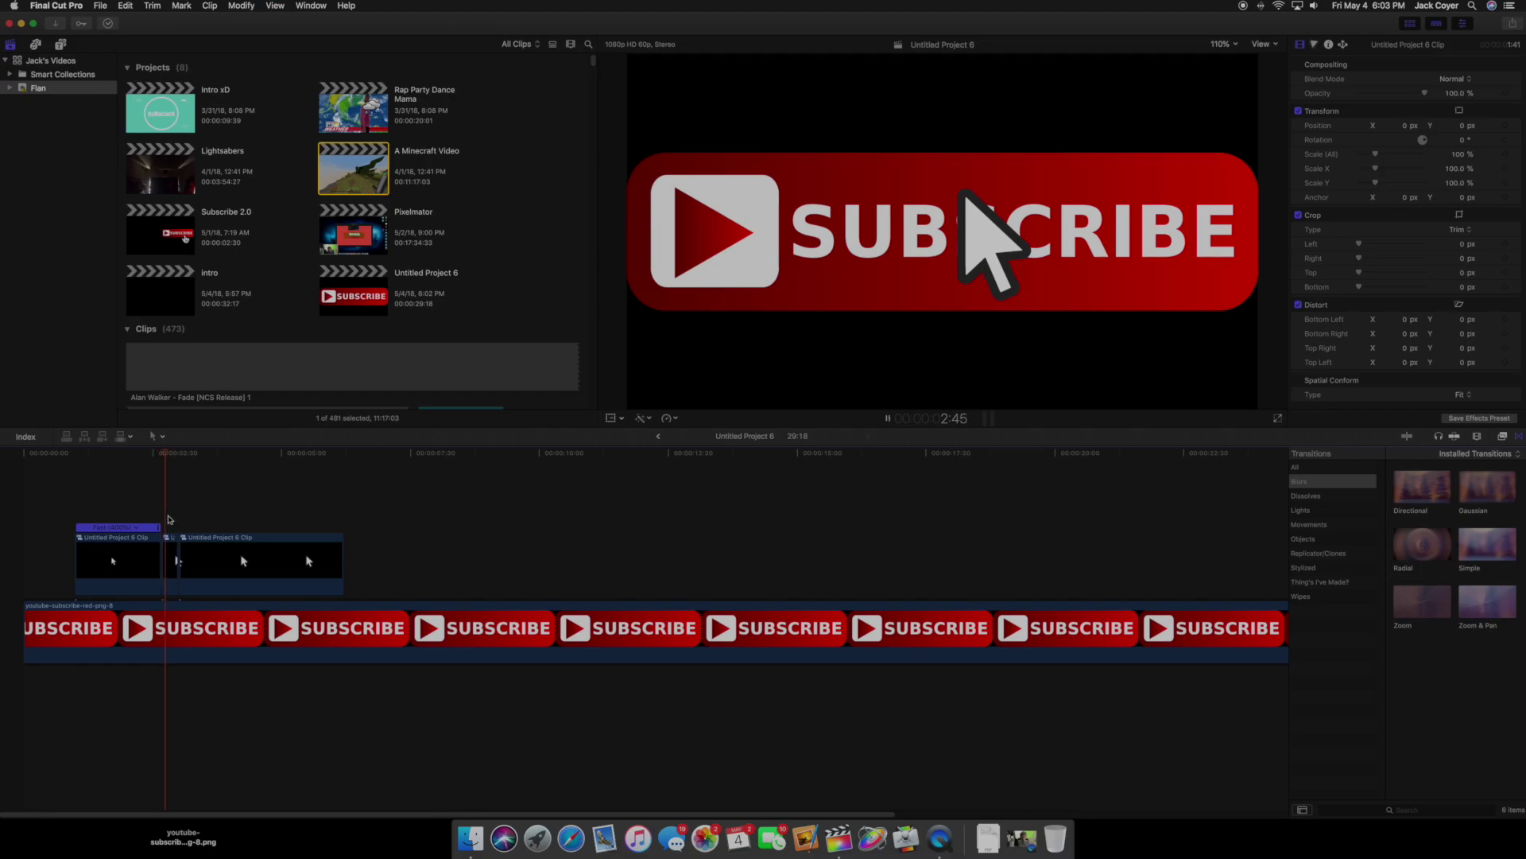
{"action": "left_click_drag", "start_coordinate": [186, 451], "coordinate": [173, 464]}
{"action": "key", "text": "super+z"}
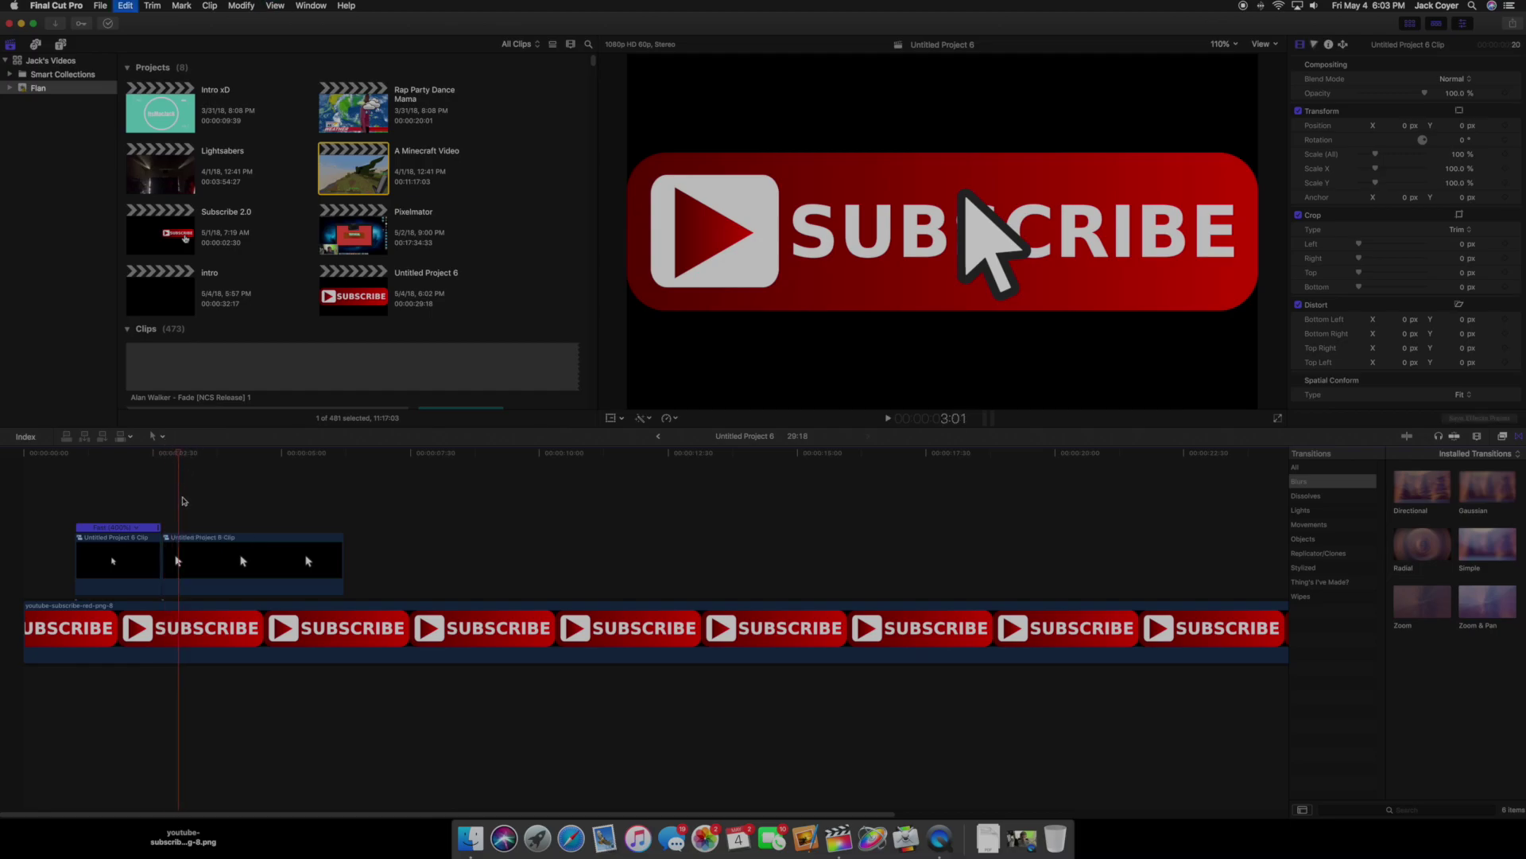
{"action": "key", "text": "shift+super+z"}
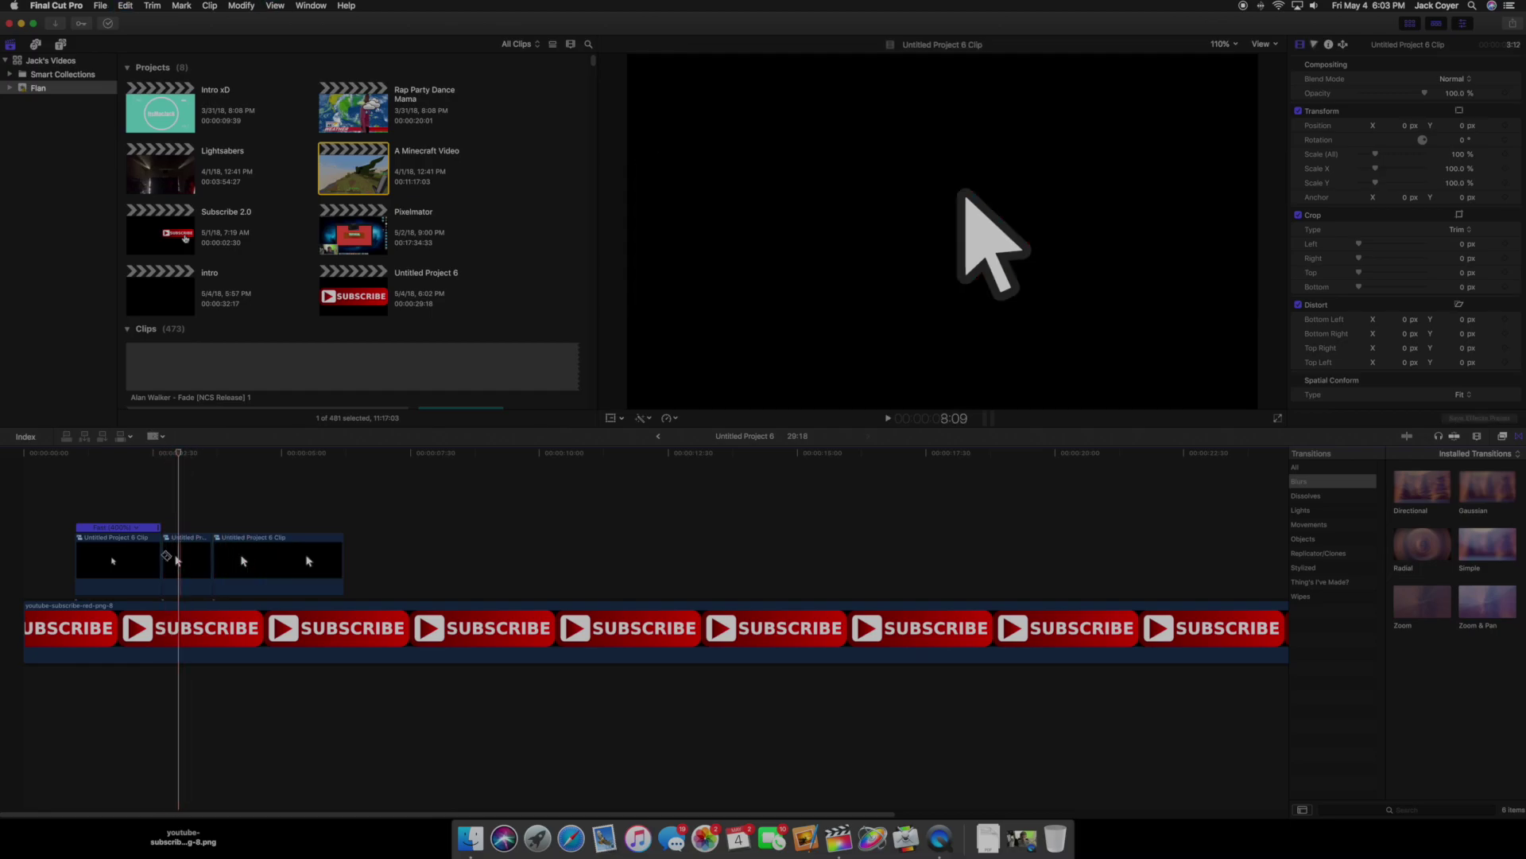
{"action": "left_click", "coordinate": [178, 561]}
{"action": "key", "text": "space"}
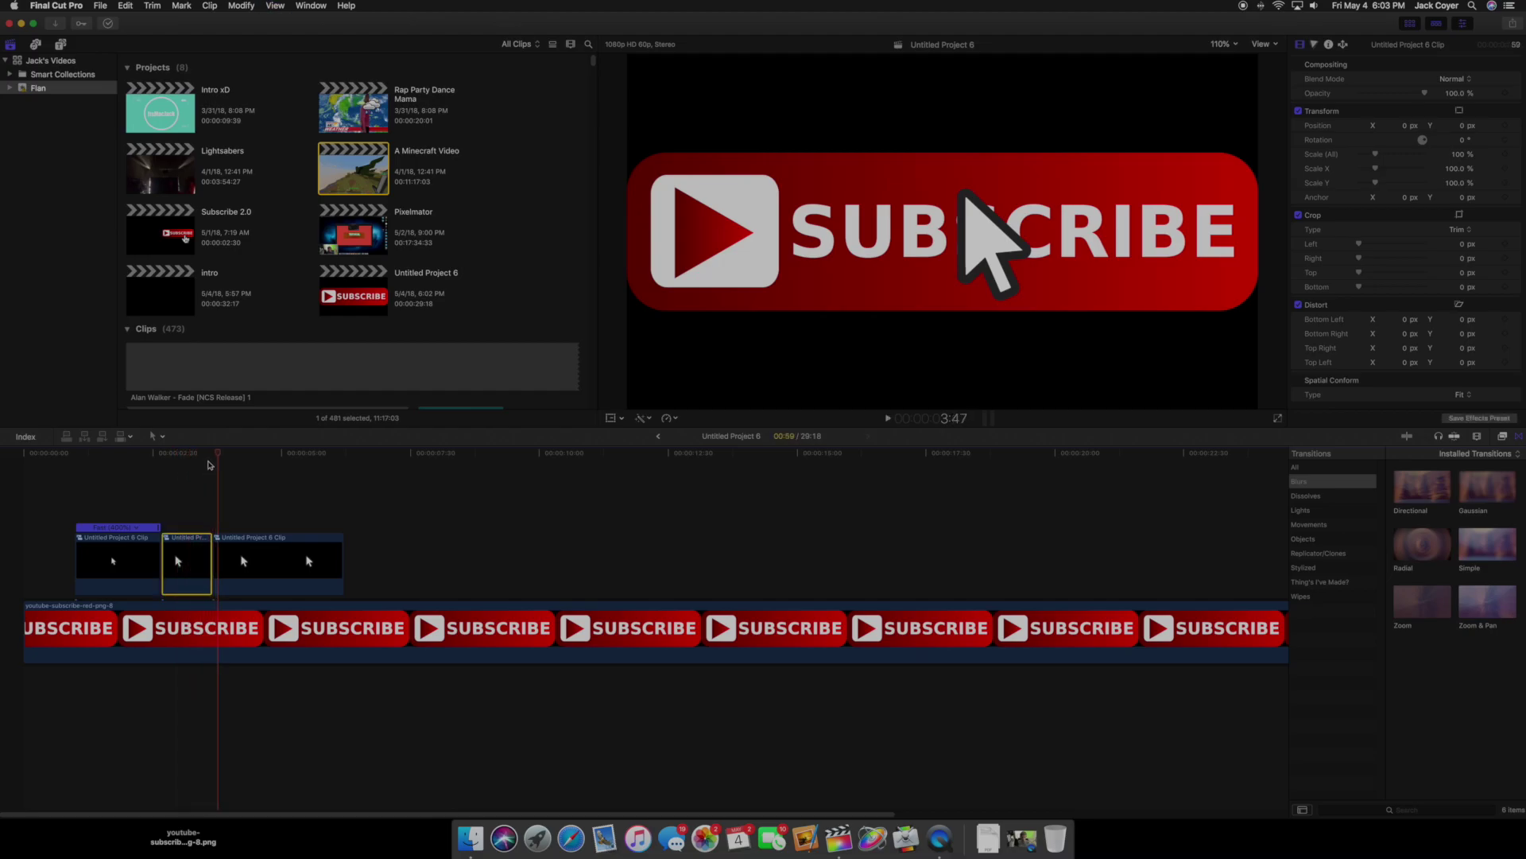
- Keyframe the short piece so the cursor slides down-right out of frame, then play from the start
{"action": "left_click_drag", "start_coordinate": [192, 461], "coordinate": [162, 467]}
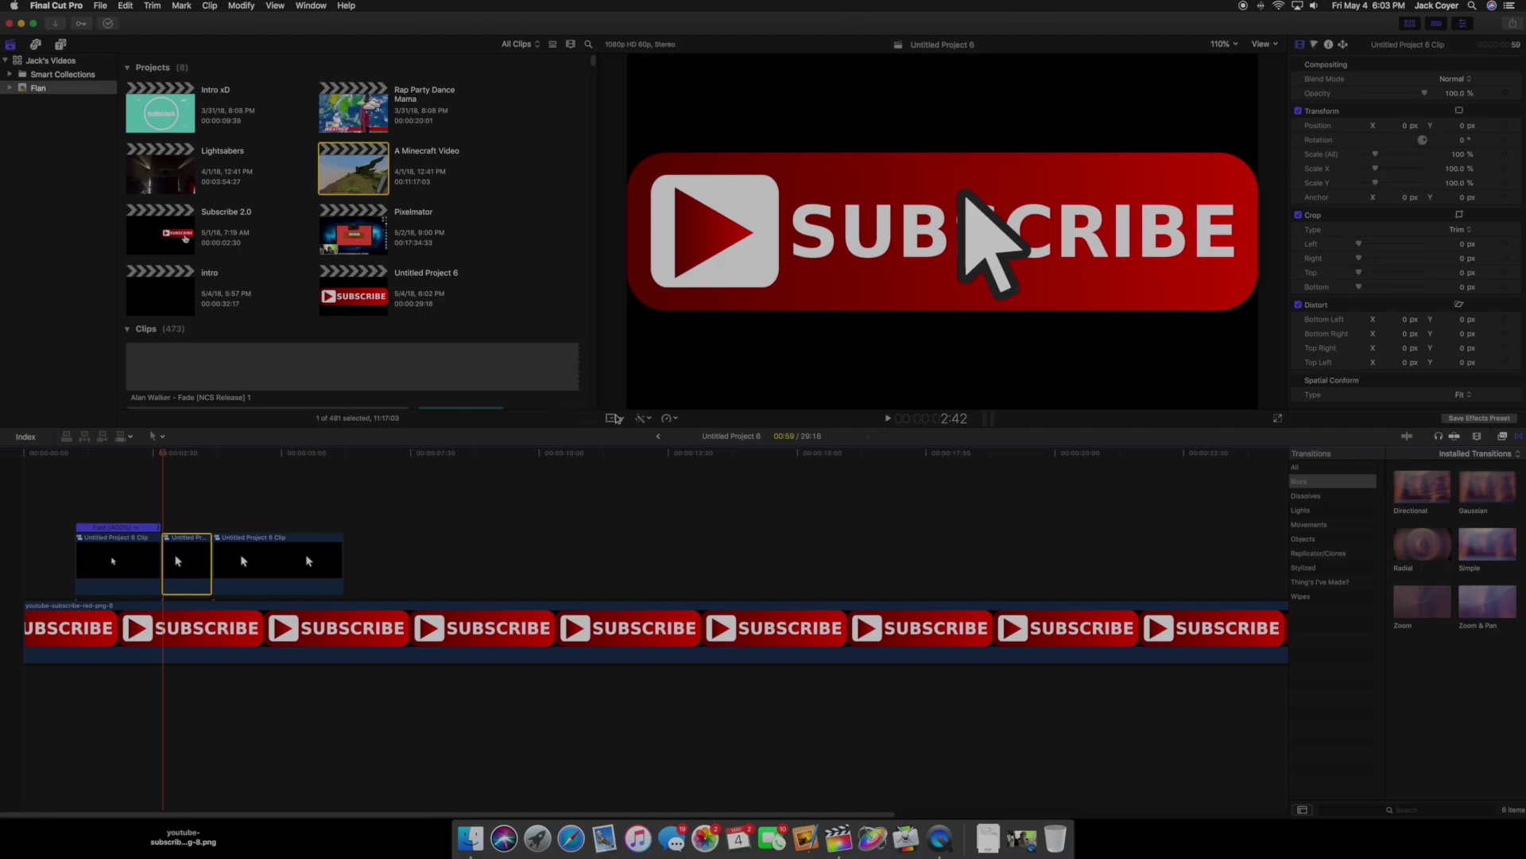
{"action": "left_click", "coordinate": [612, 418]}
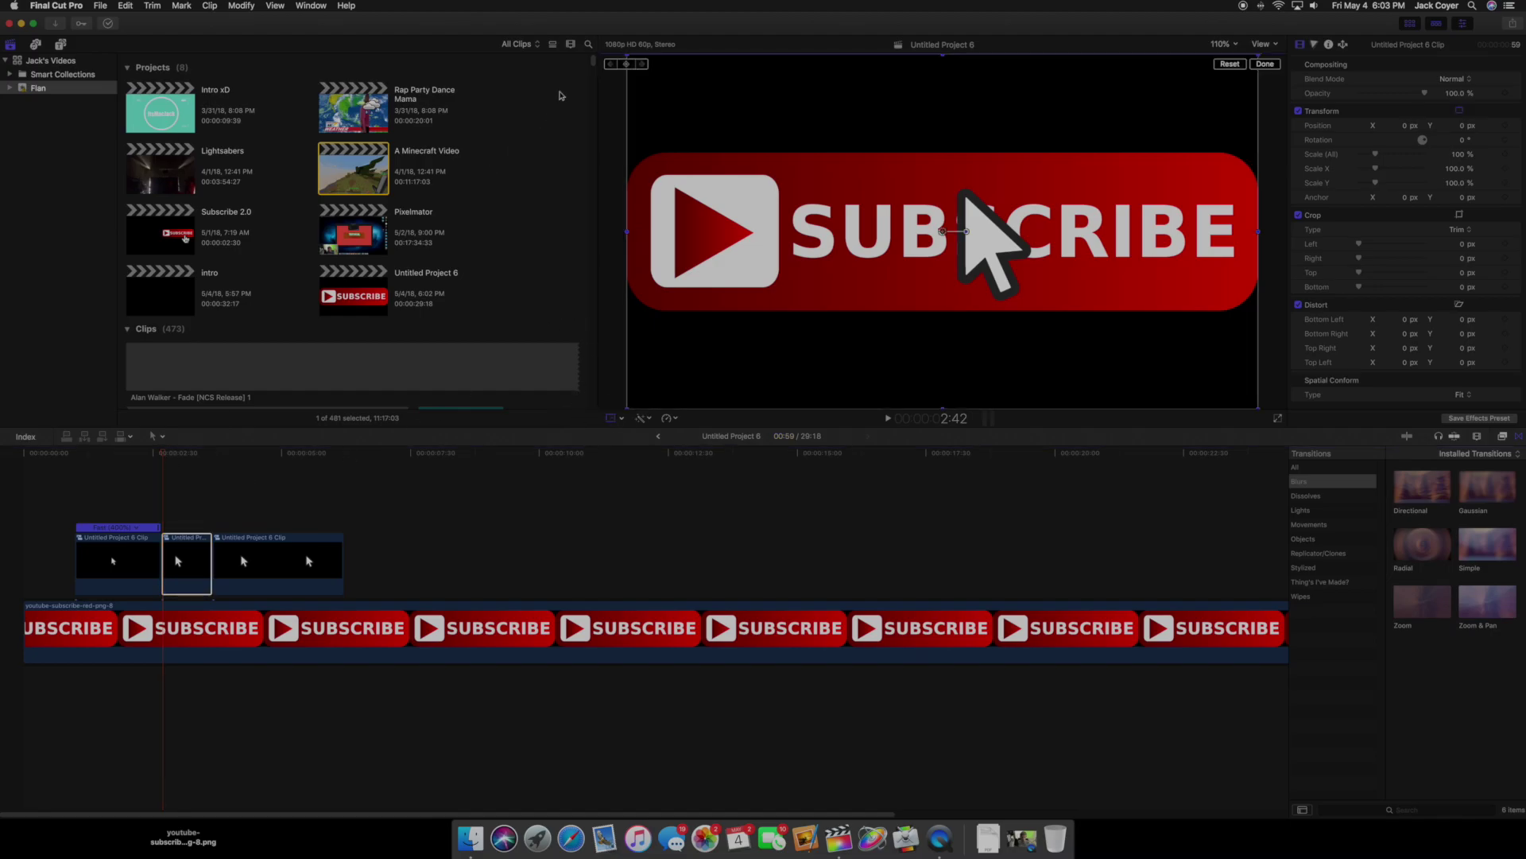
{"action": "left_click", "coordinate": [628, 65]}
{"action": "left_click", "coordinate": [209, 455]}
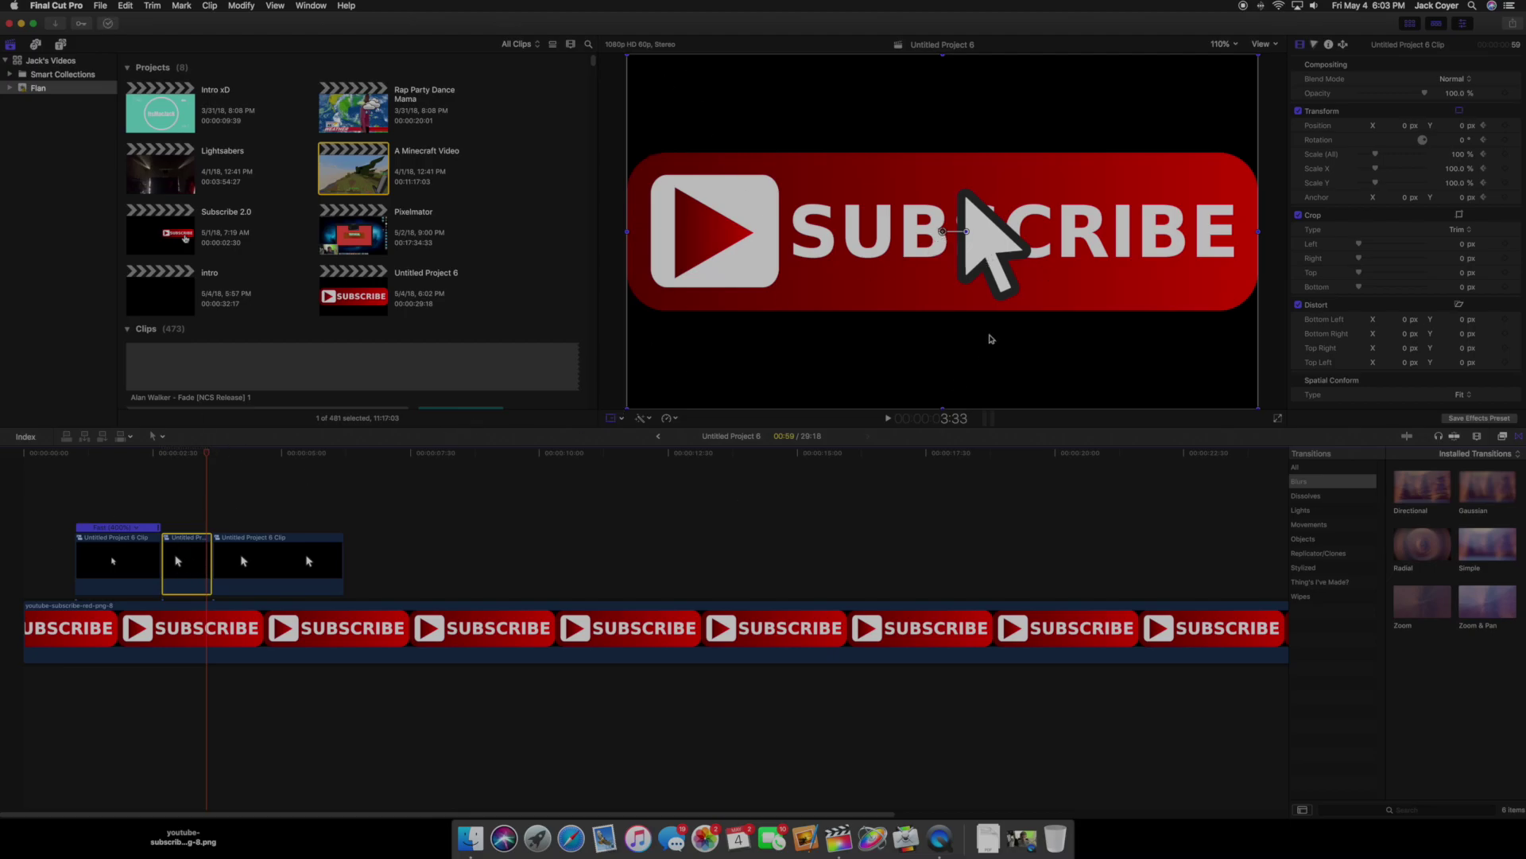
{"action": "left_click_drag", "start_coordinate": [949, 233], "coordinate": [1144, 460]}
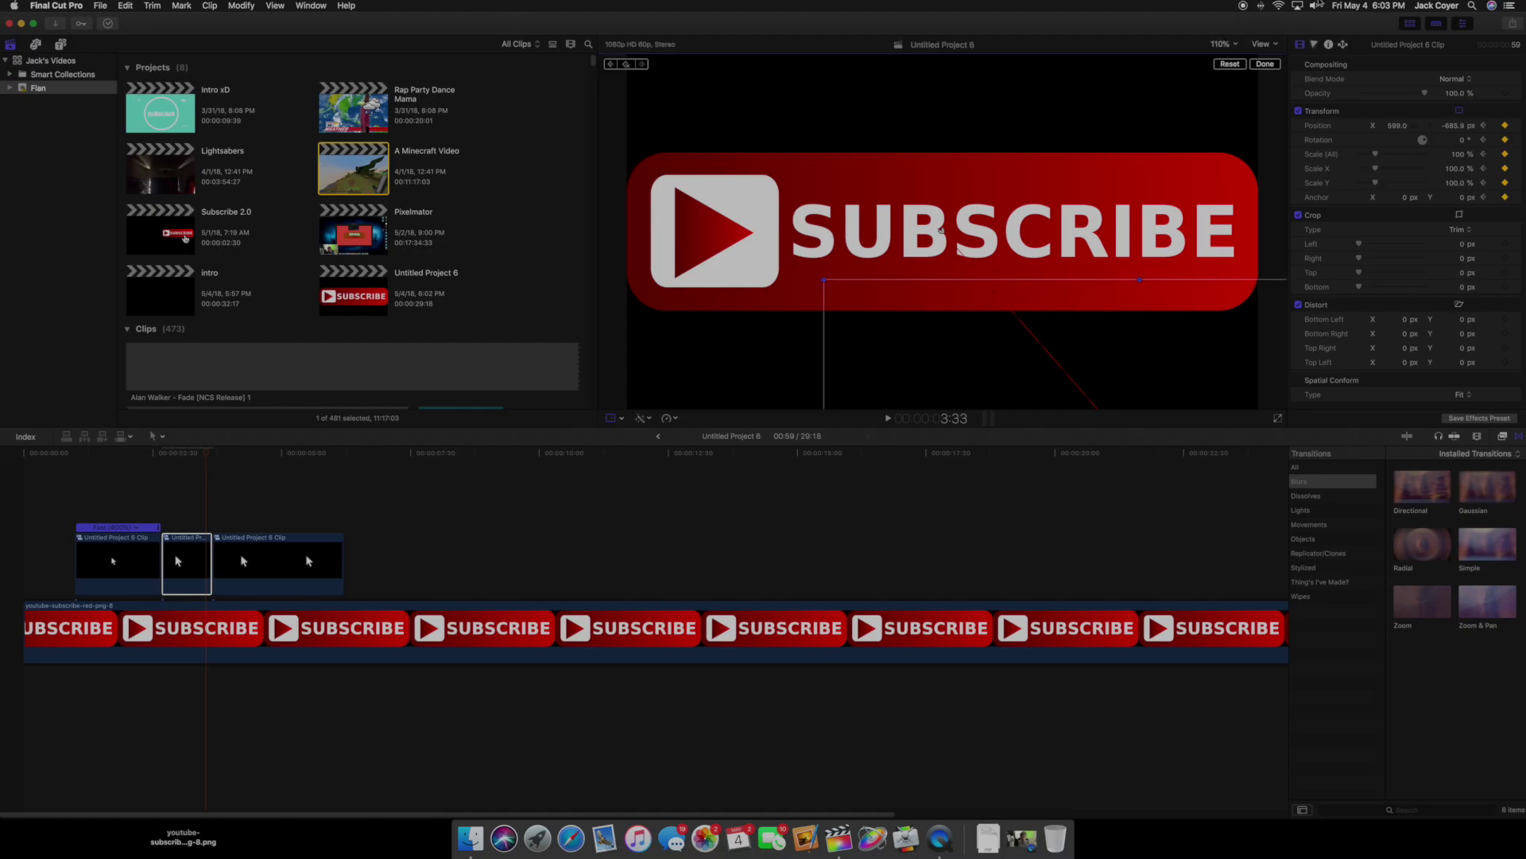
{"action": "left_click", "coordinate": [1265, 64]}
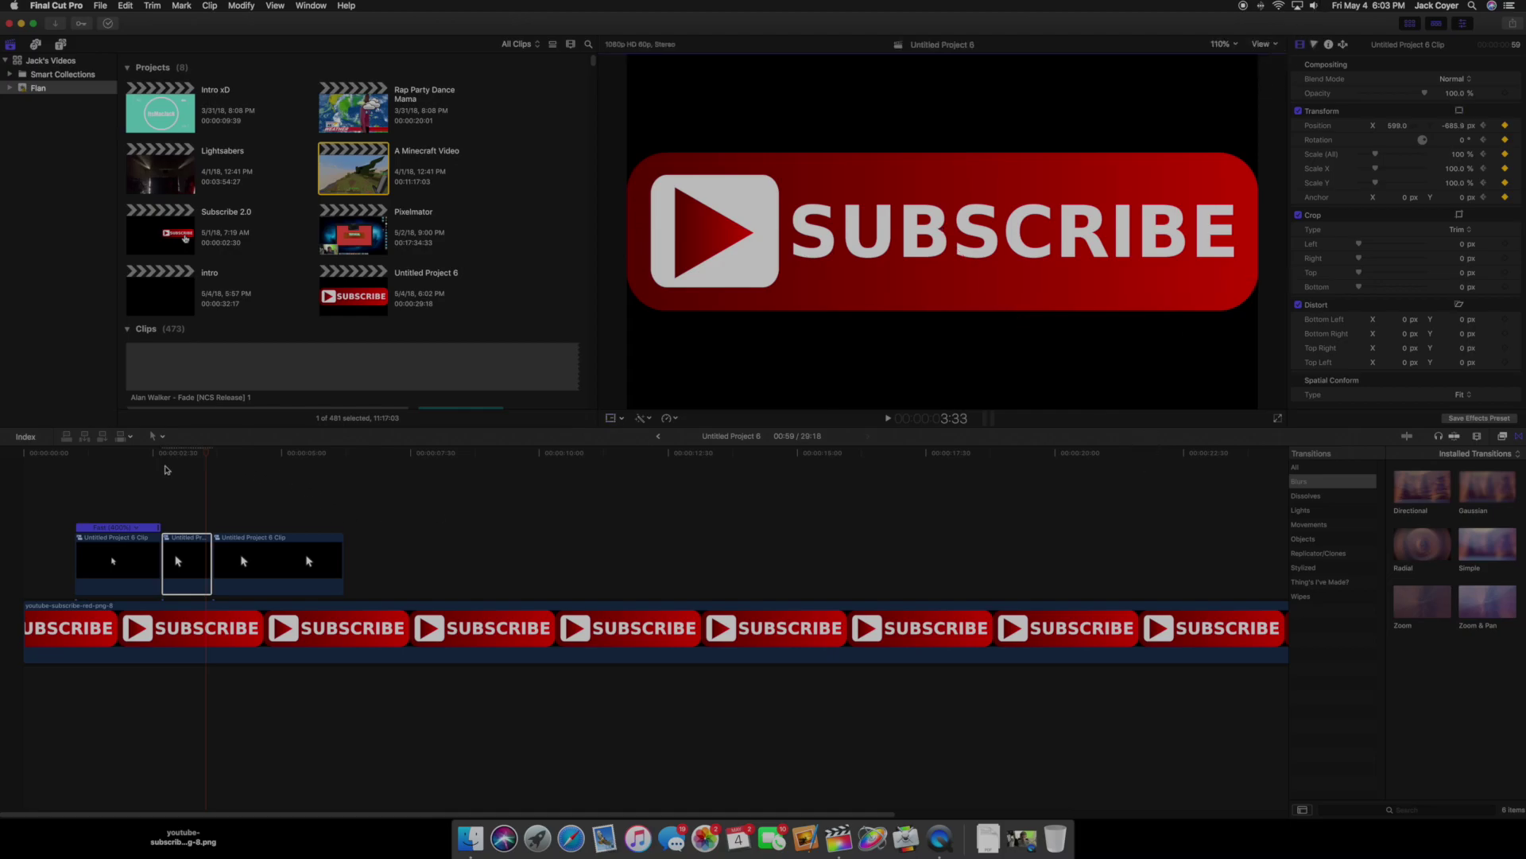
{"action": "left_click", "coordinate": [19, 472]}
{"action": "key", "text": "Home"}
{"action": "key", "text": "space"}
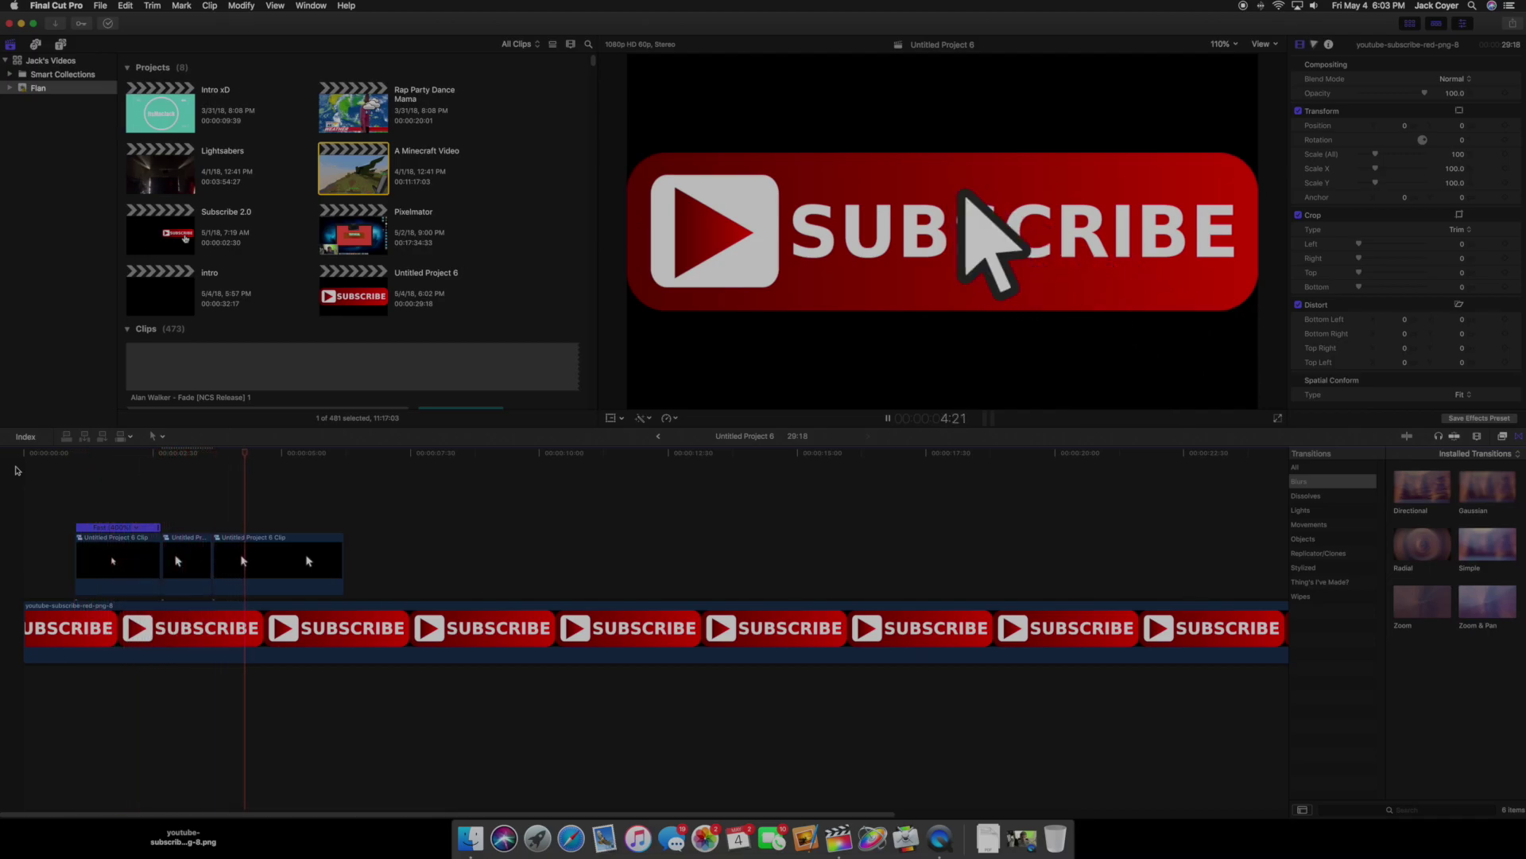
- Delete the leftover third piece of the cursor clip
{"action": "key", "text": "space"}
{"action": "left_click", "coordinate": [228, 548]}
{"action": "key", "text": "Delete"}
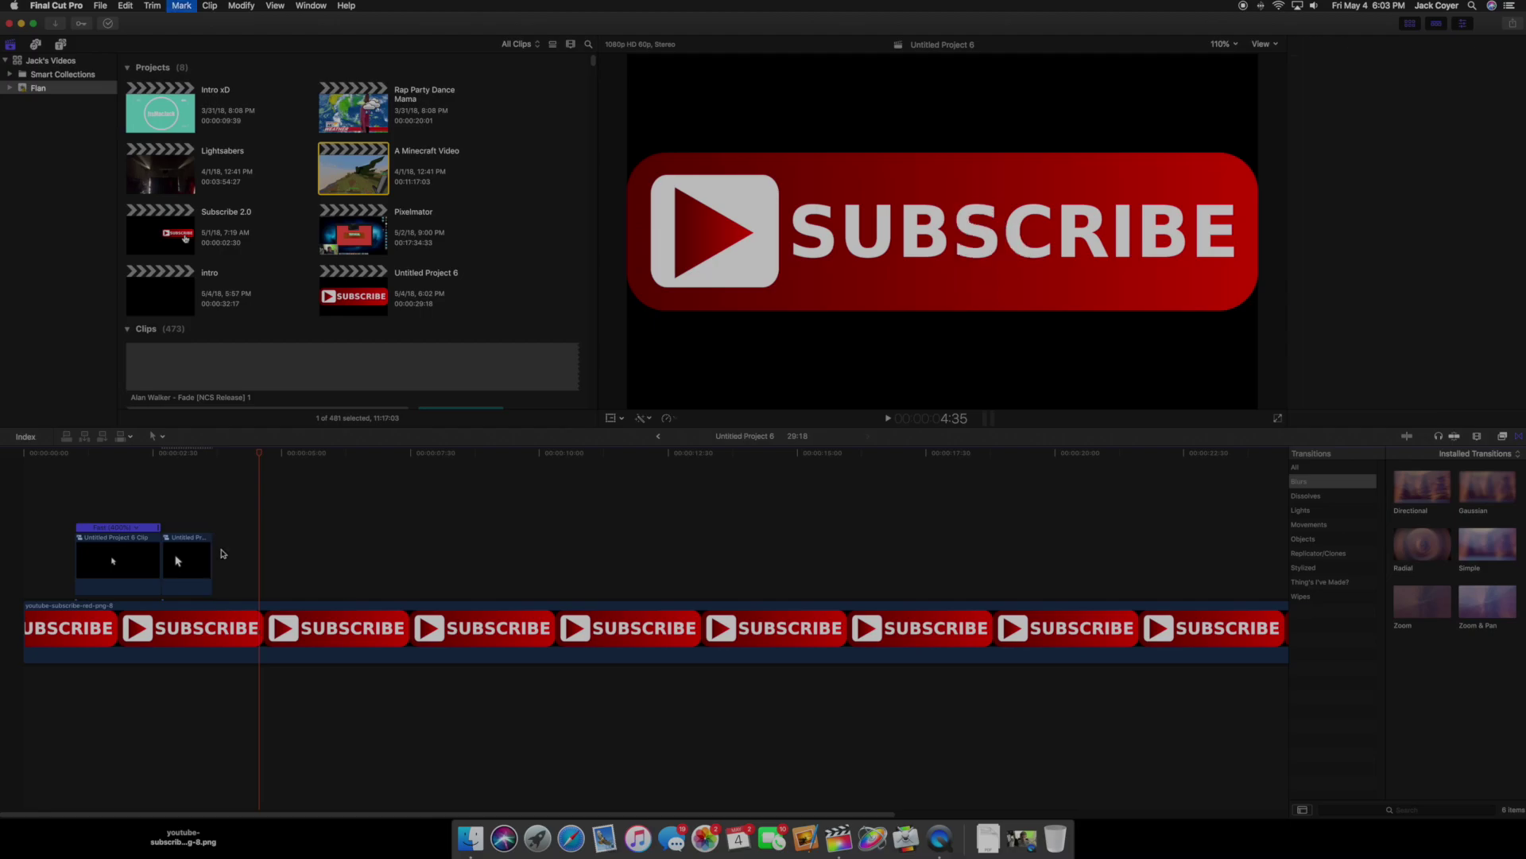
- Preview the cursor pressing SUBSCRIBE and sliding off without reappearing
{"action": "left_click", "coordinate": [160, 470]}
{"action": "key", "text": "space"}
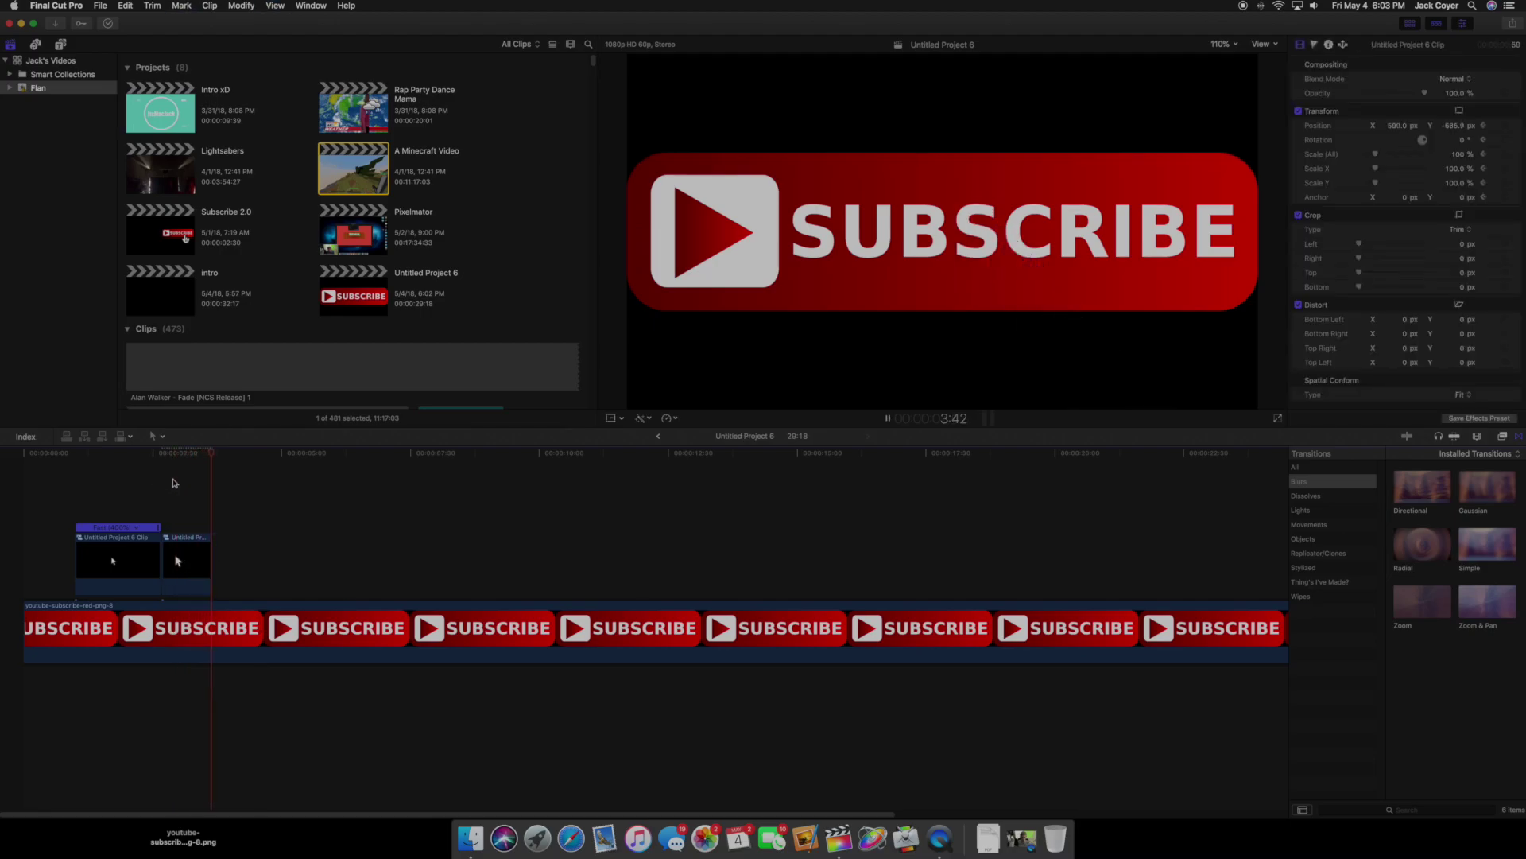
{"action": "key", "text": "space"}
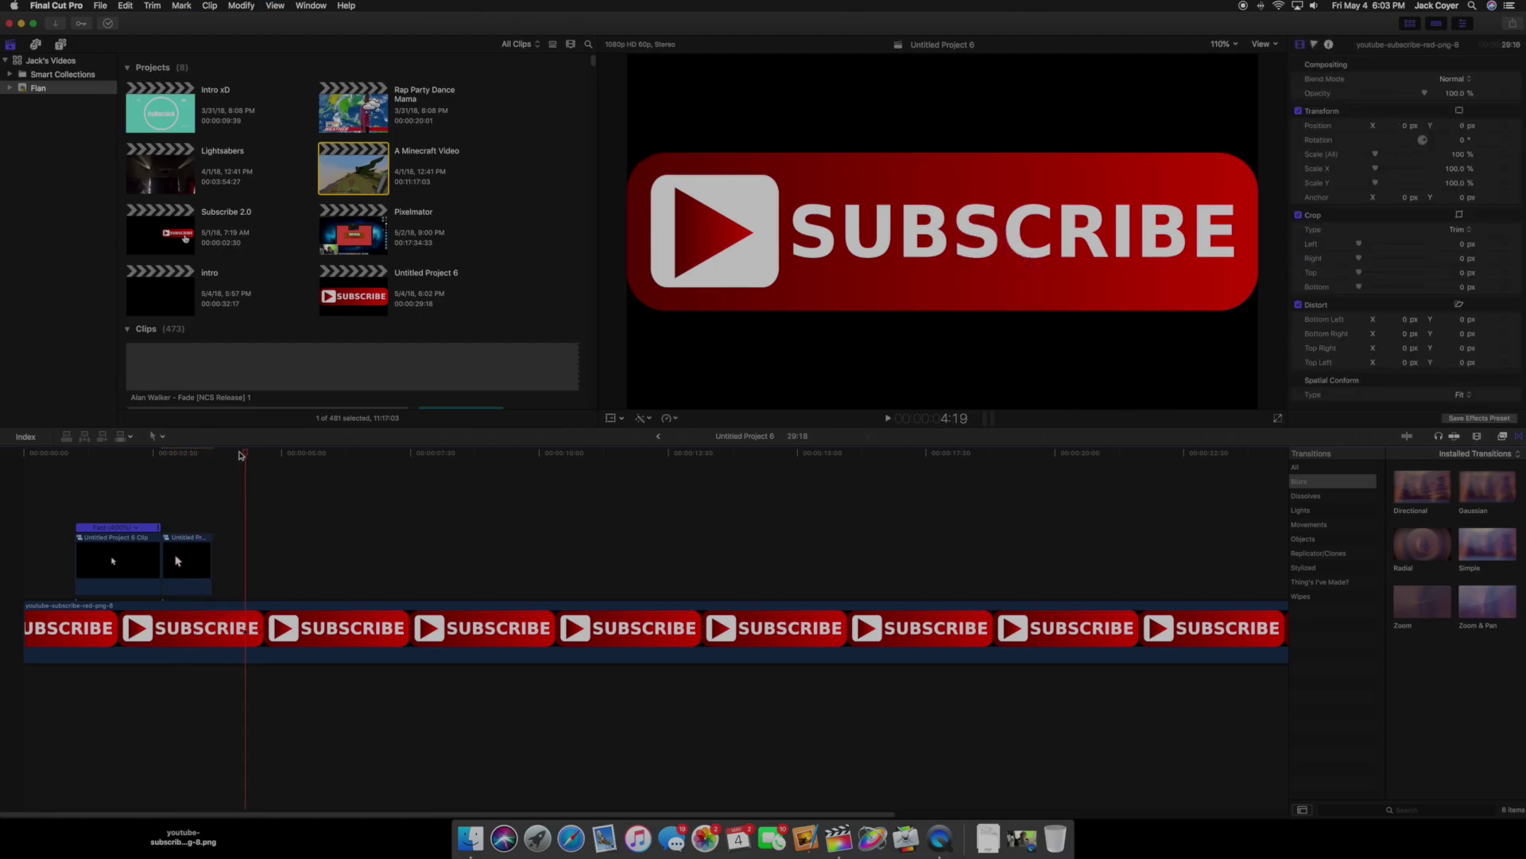
{"action": "left_click_drag", "start_coordinate": [118, 451], "coordinate": [42, 466]}
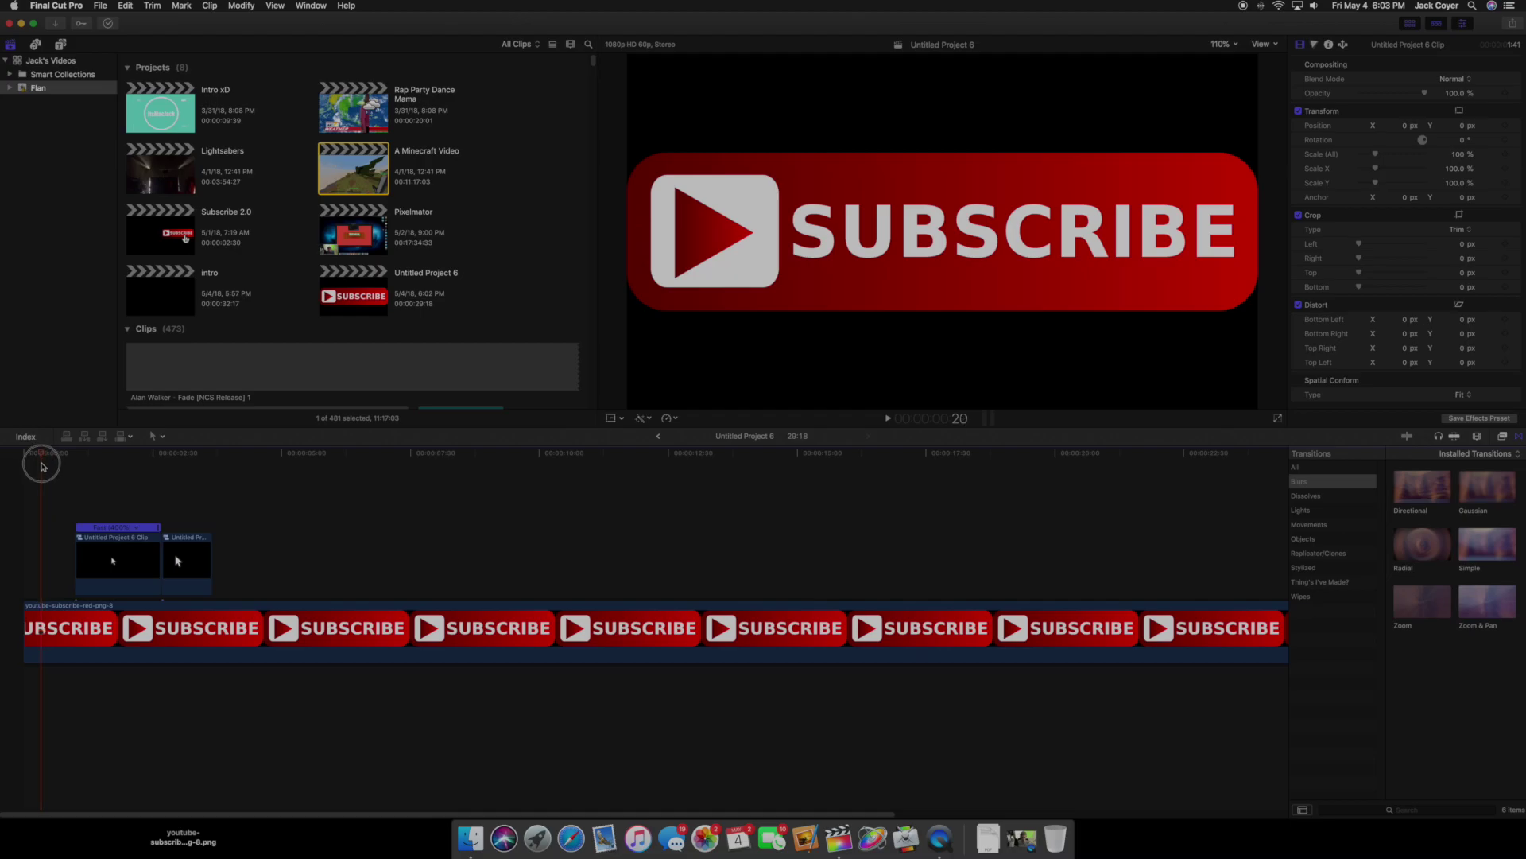
{"action": "key", "text": "space"}
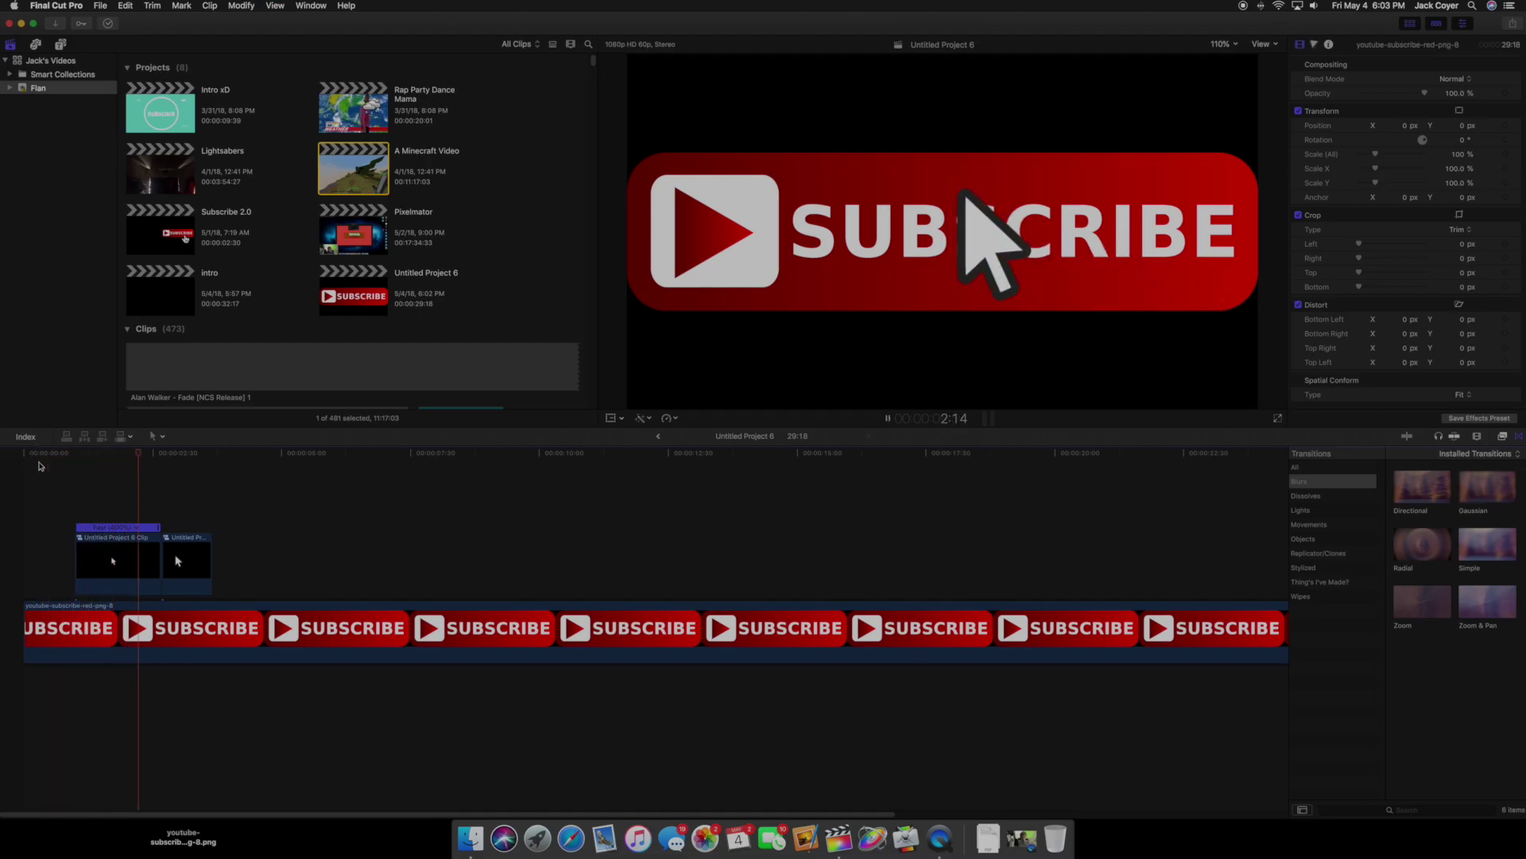
{"action": "key", "text": "space"}
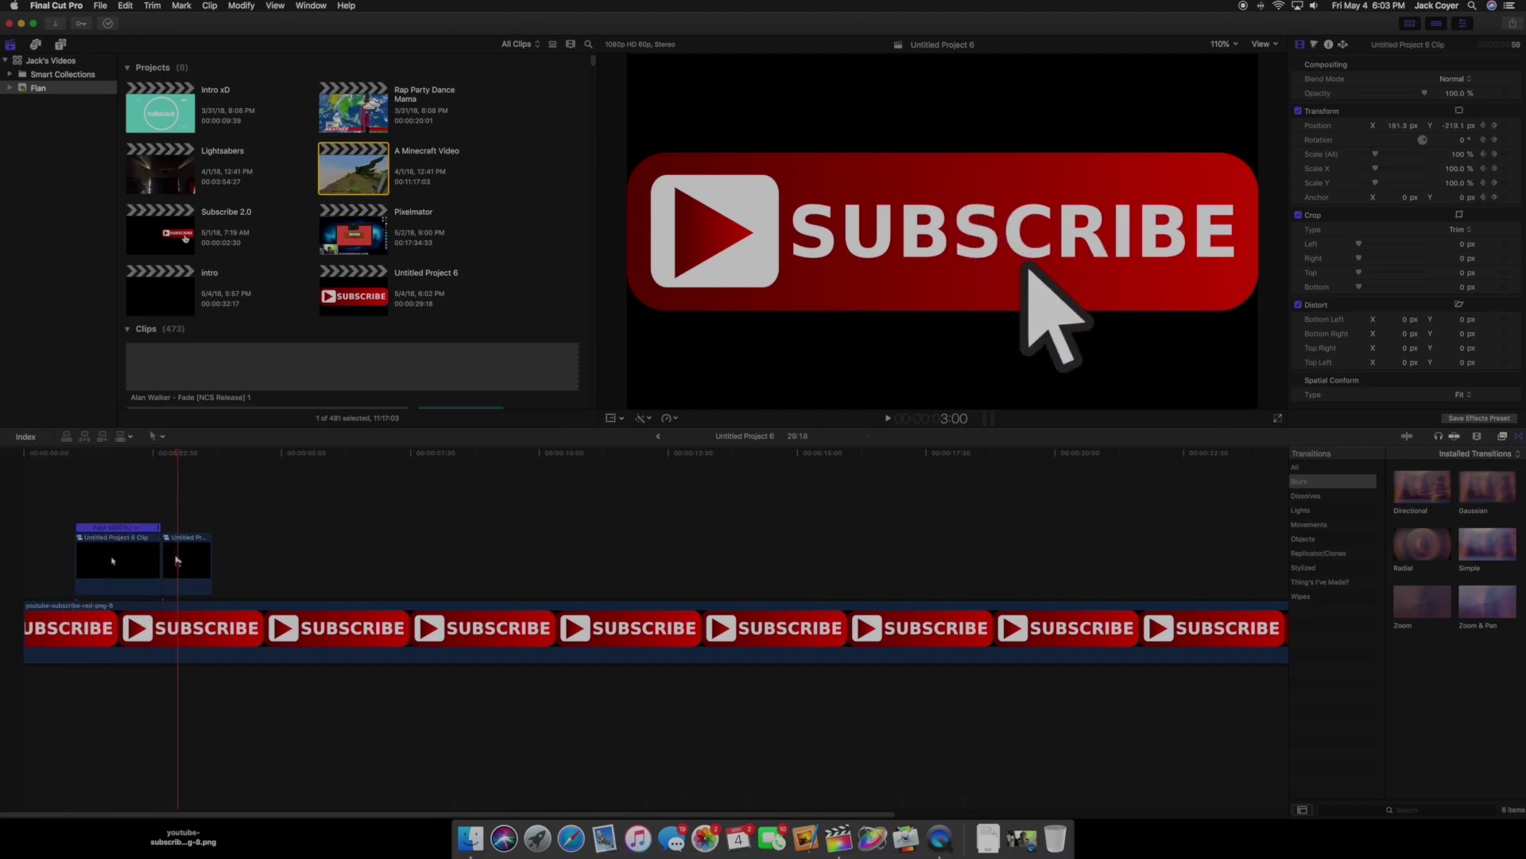
- Add Mouse click sound effect (2) from Downloads under the video, trimmed to the short click
{"action": "left_click", "coordinate": [988, 837]}
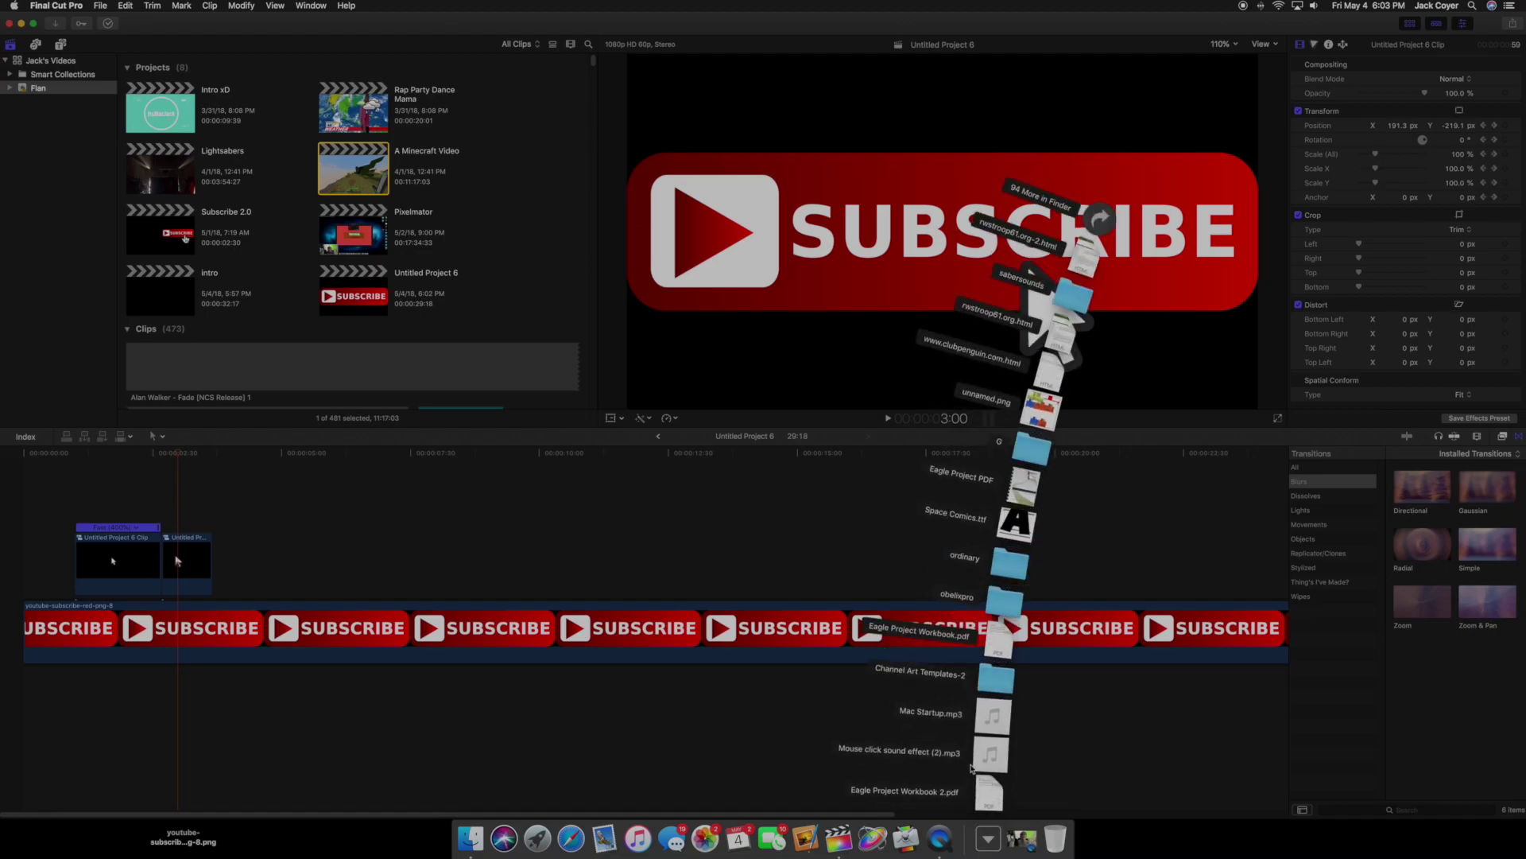
{"action": "left_click_drag", "start_coordinate": [996, 760], "coordinate": [234, 684]}
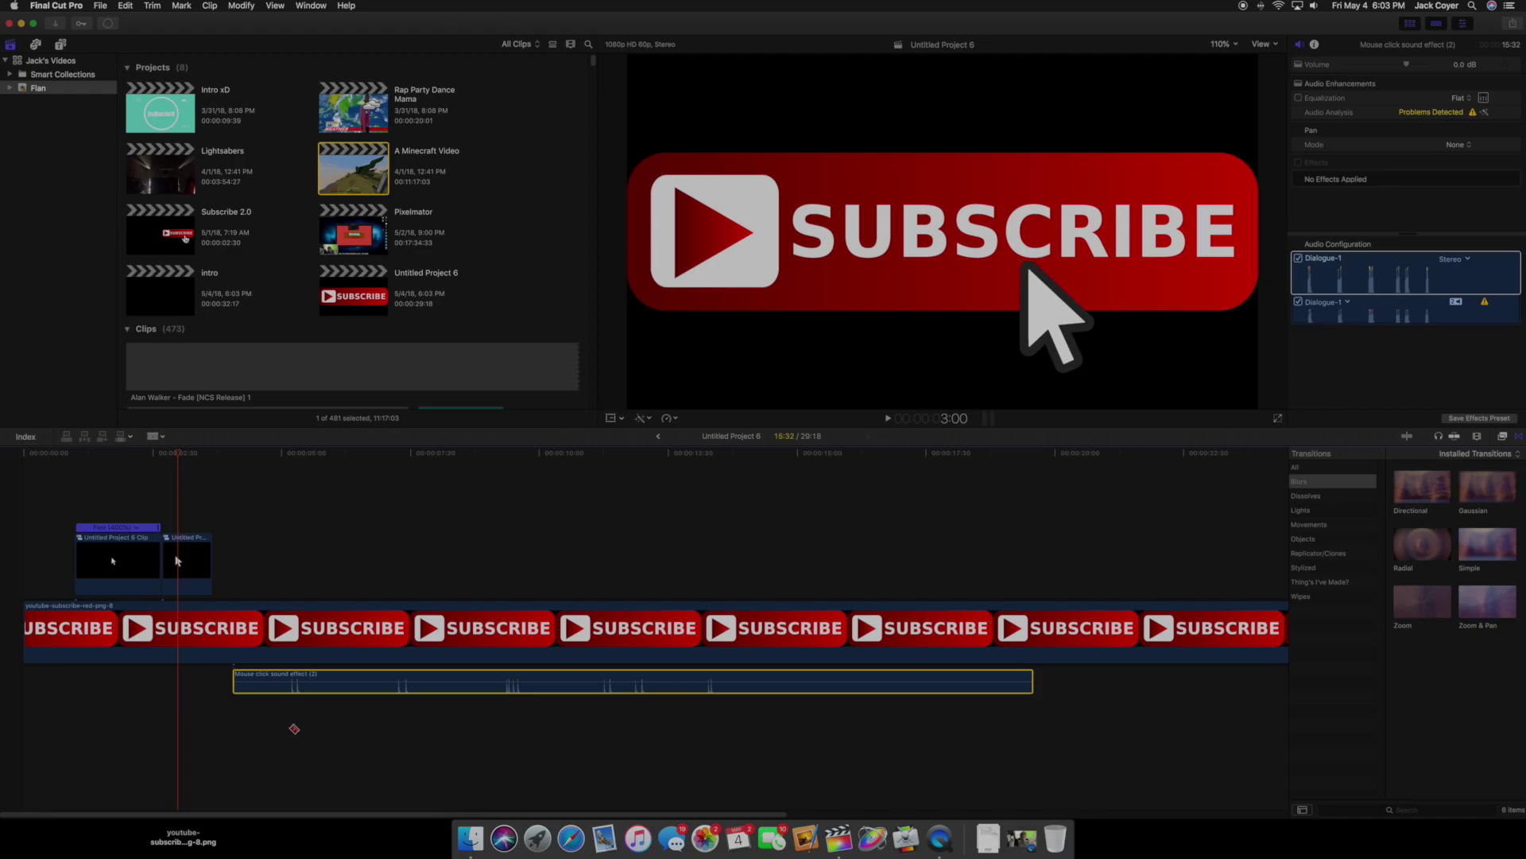
{"action": "left_click", "coordinate": [296, 684]}
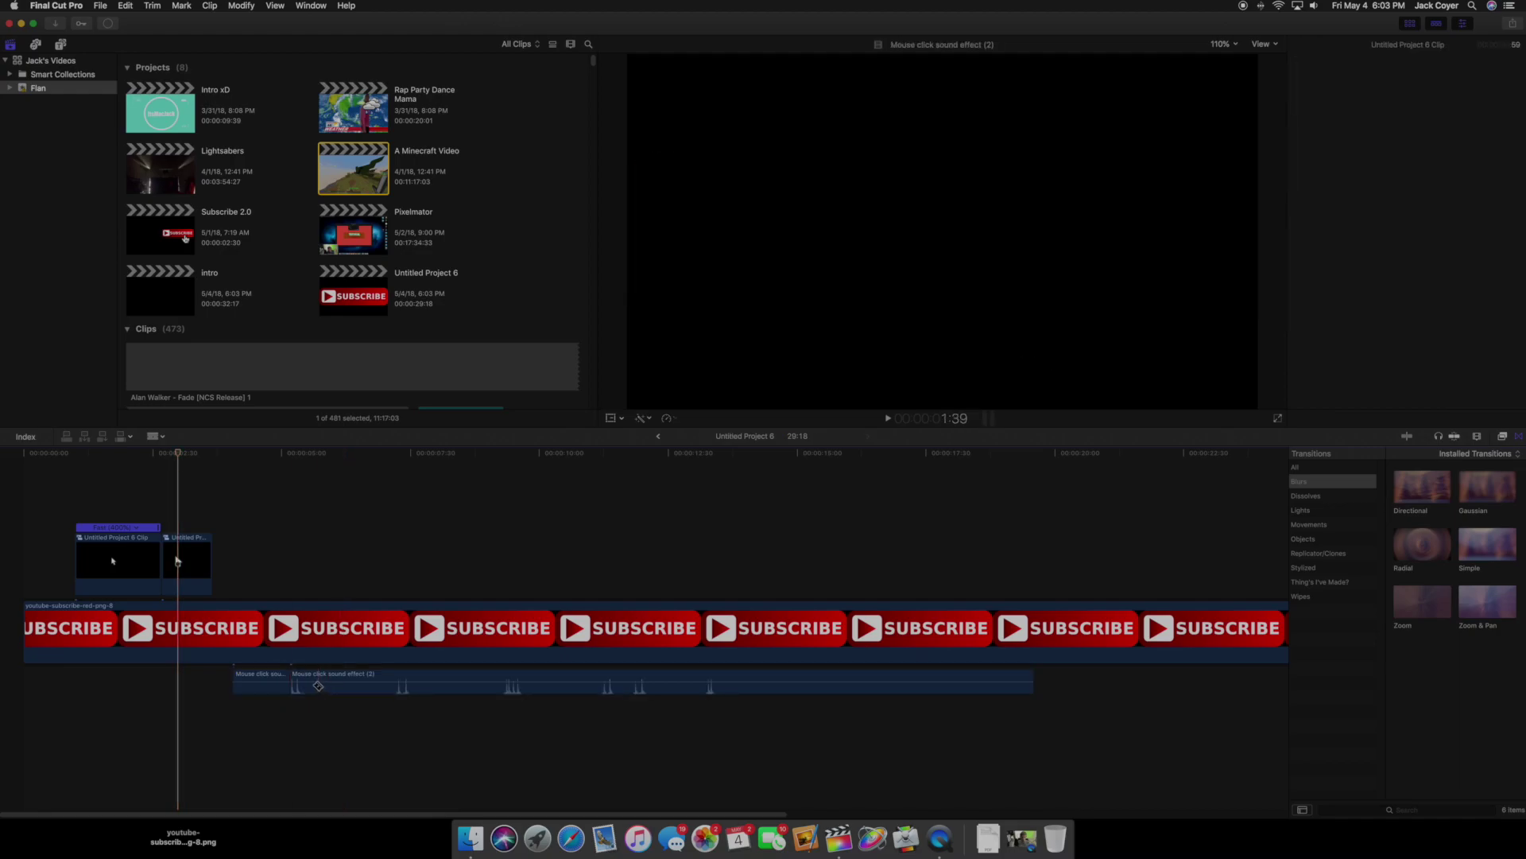
{"action": "key", "text": "a"}
{"action": "left_click", "coordinate": [253, 682]}
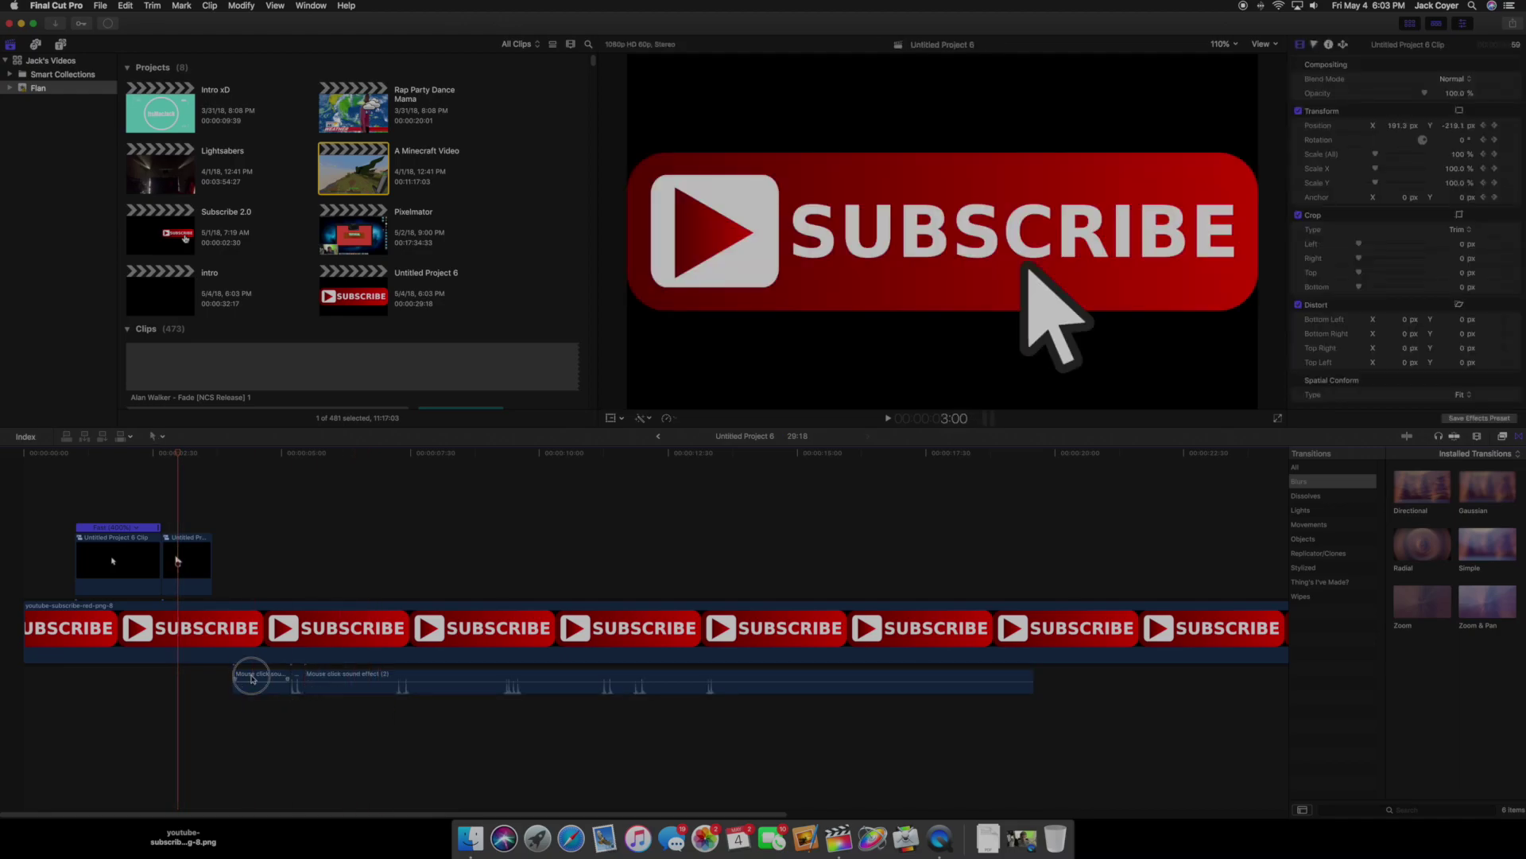
{"action": "key", "text": "Delete"}
{"action": "left_click", "coordinate": [343, 685]}
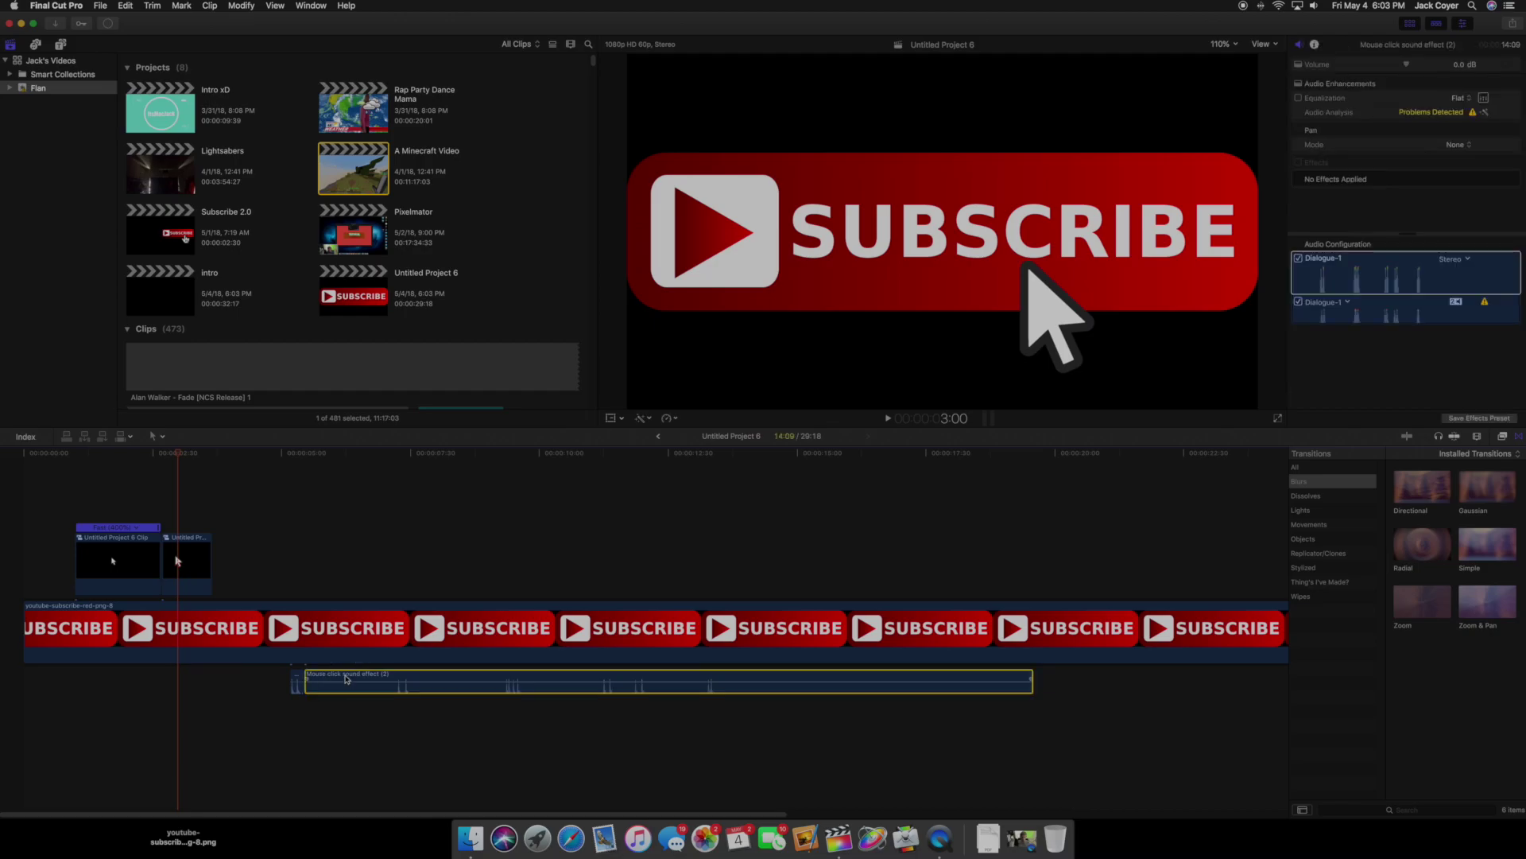
{"action": "key", "text": "Delete"}
- Line the click sound up with the frame where the cursor presses SUBSCRIBE
{"action": "left_click", "coordinate": [295, 678]}
{"action": "left_click_drag", "start_coordinate": [296, 678], "coordinate": [131, 682]}
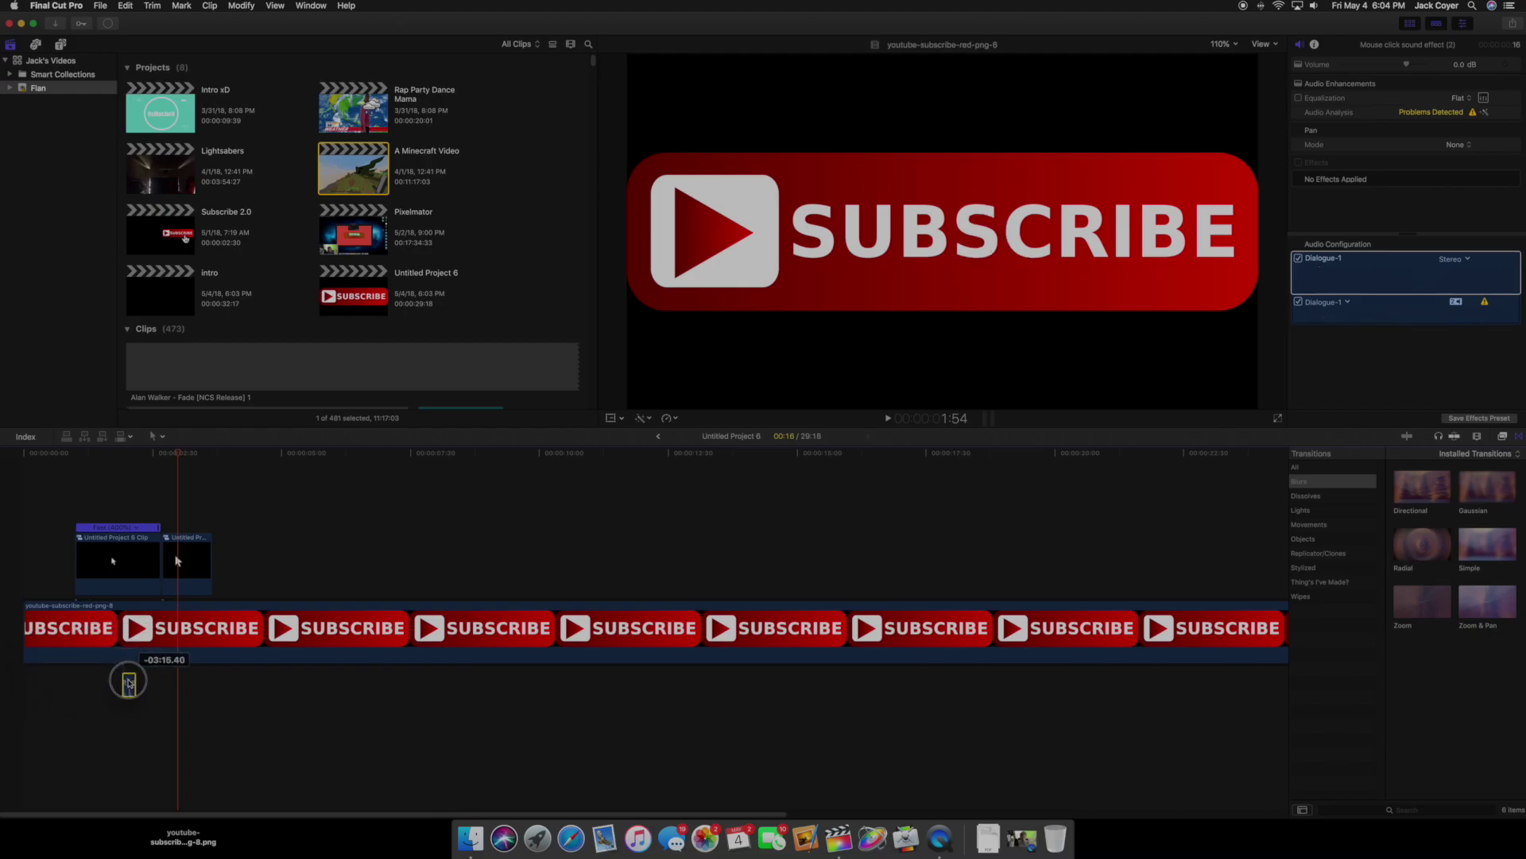
{"action": "left_click", "coordinate": [178, 459]}
{"action": "left_click_drag", "start_coordinate": [178, 458], "coordinate": [106, 480]}
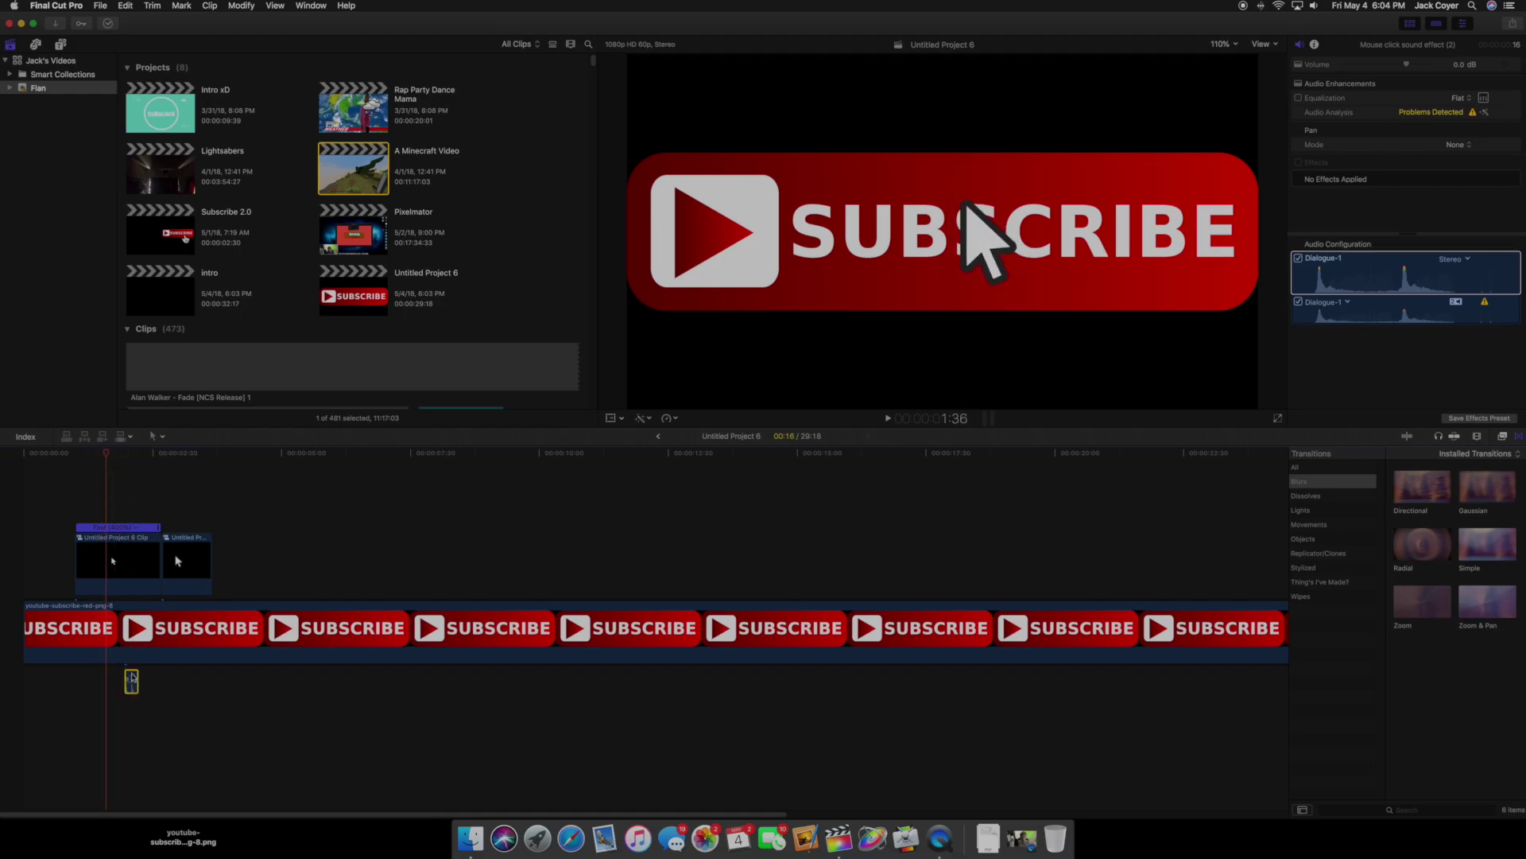
{"action": "left_click_drag", "start_coordinate": [132, 680], "coordinate": [114, 679]}
{"action": "key", "text": "space"}
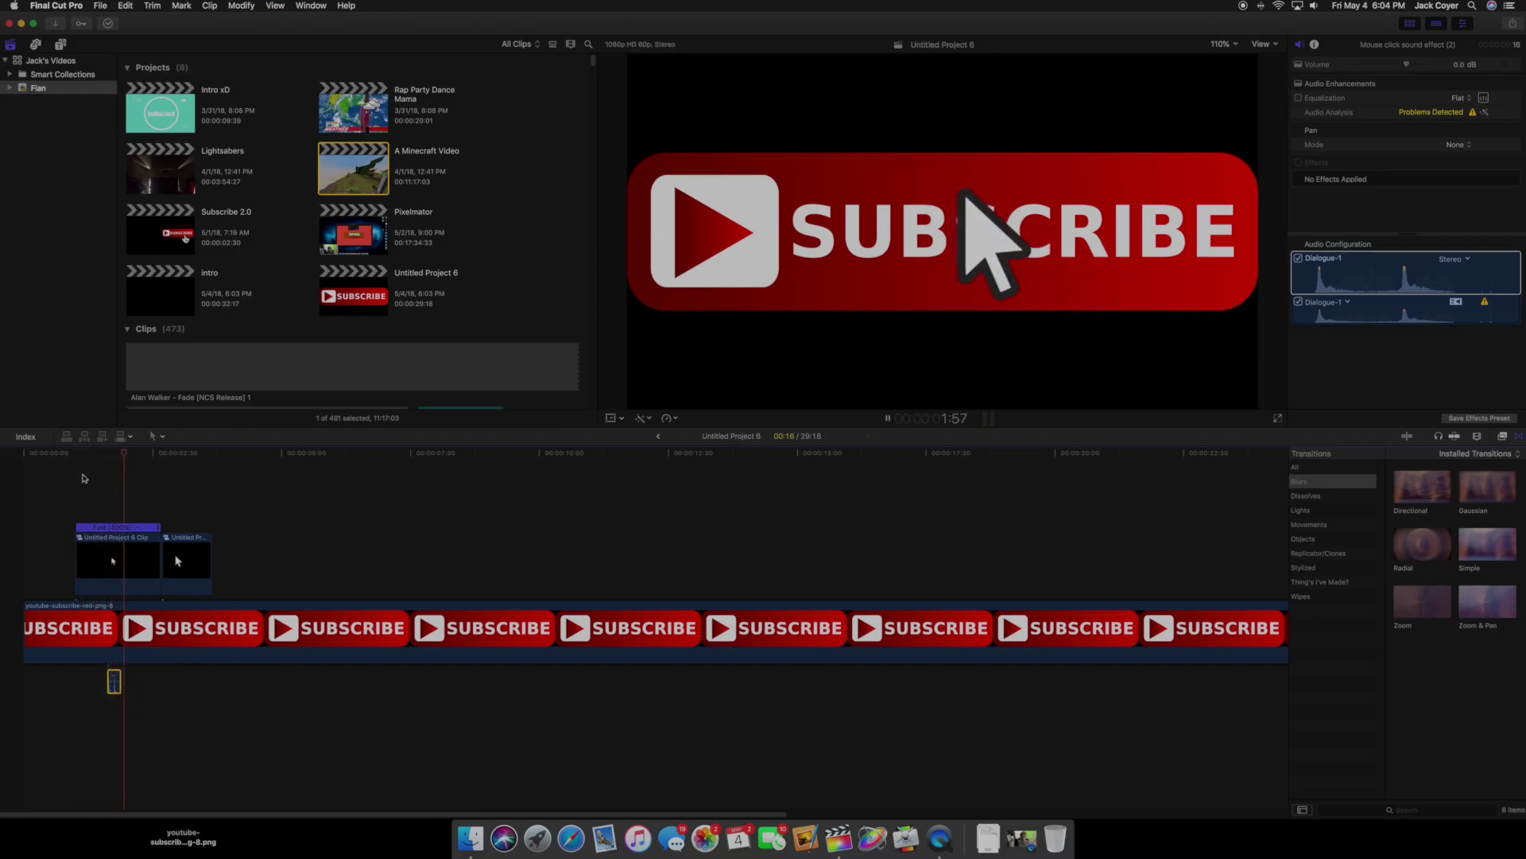
{"action": "key", "text": "space"}
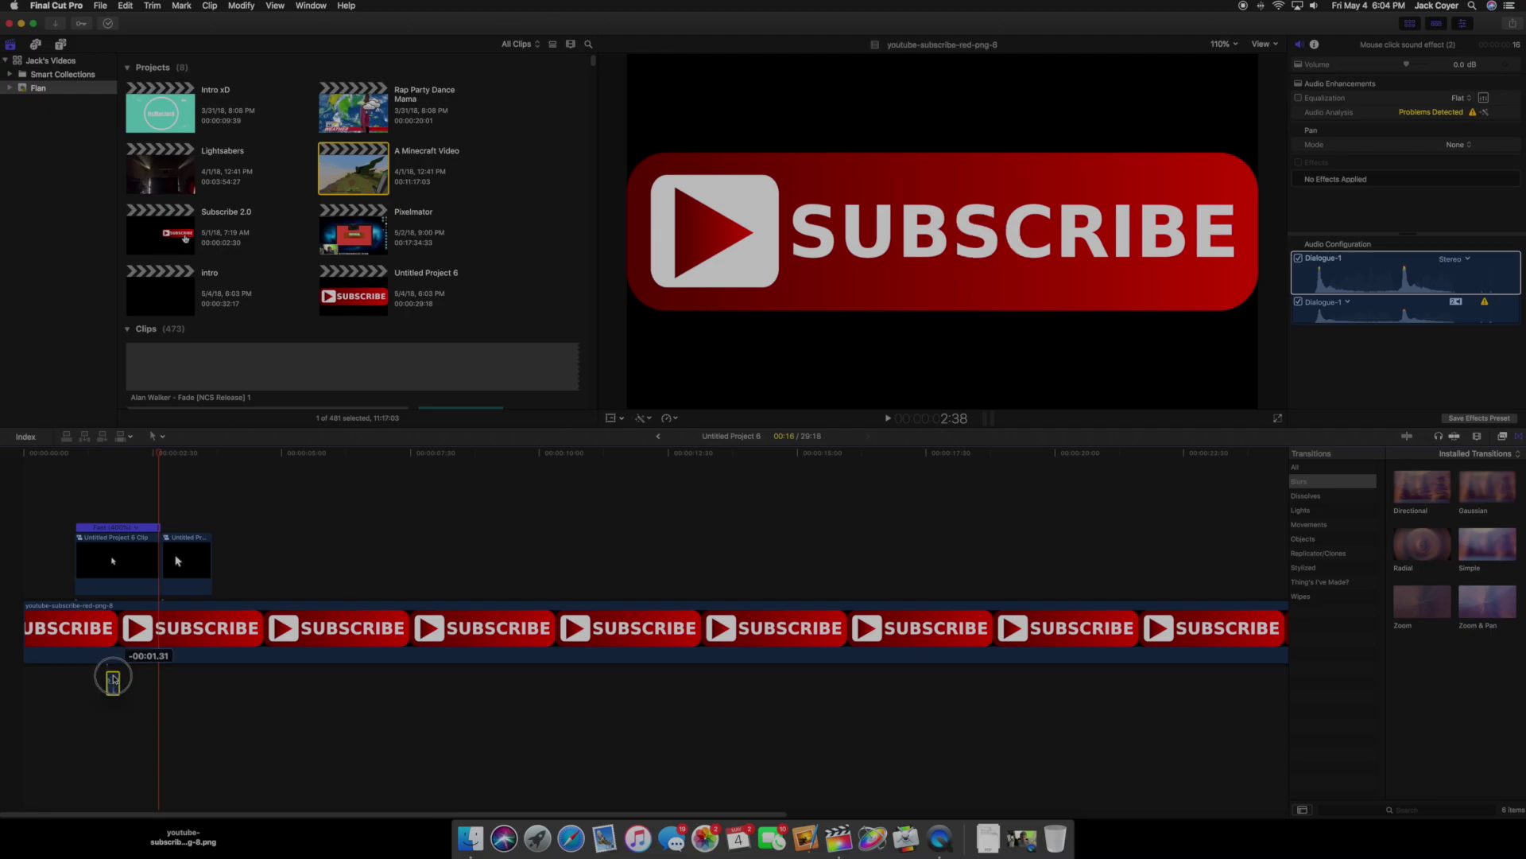
- Play the whole animation from the start with the click sound
{"action": "left_click_drag", "start_coordinate": [164, 460], "coordinate": [86, 469]}
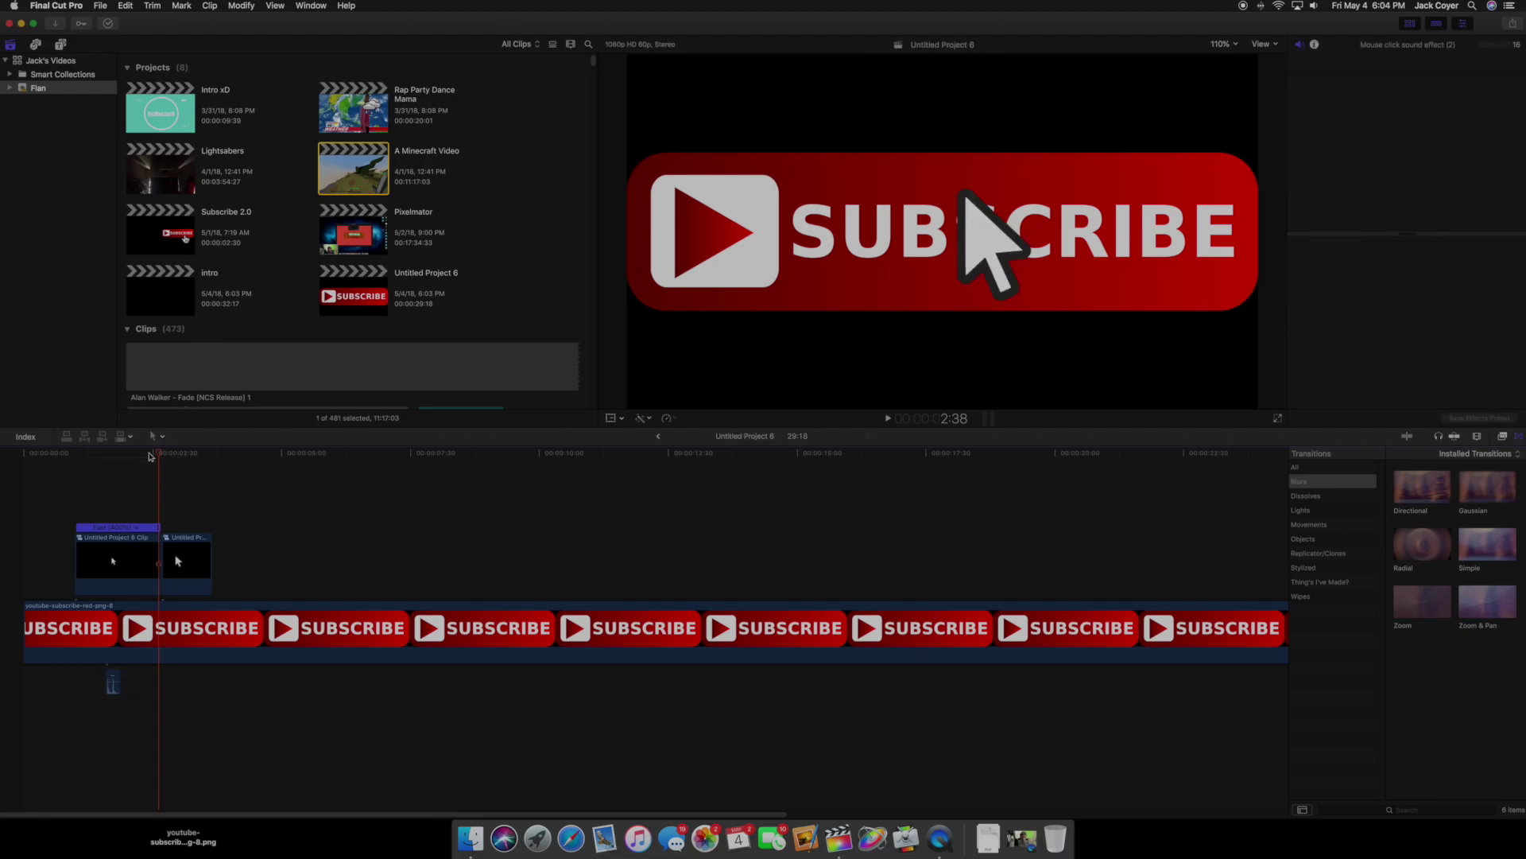
{"action": "left_click", "coordinate": [6, 462]}
{"action": "key", "text": "space"}
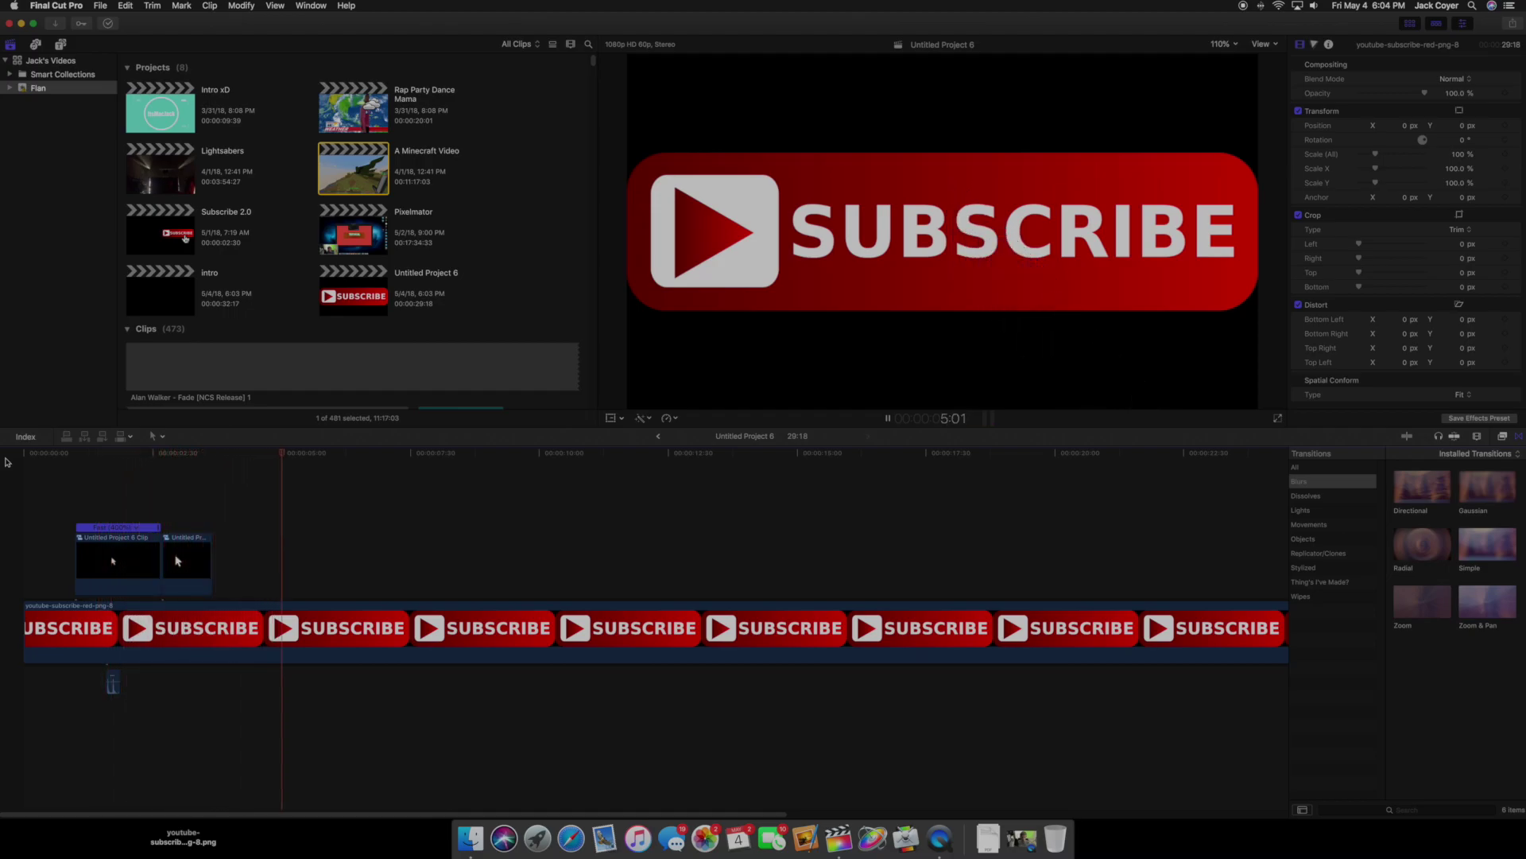
{"action": "key", "text": "space"}
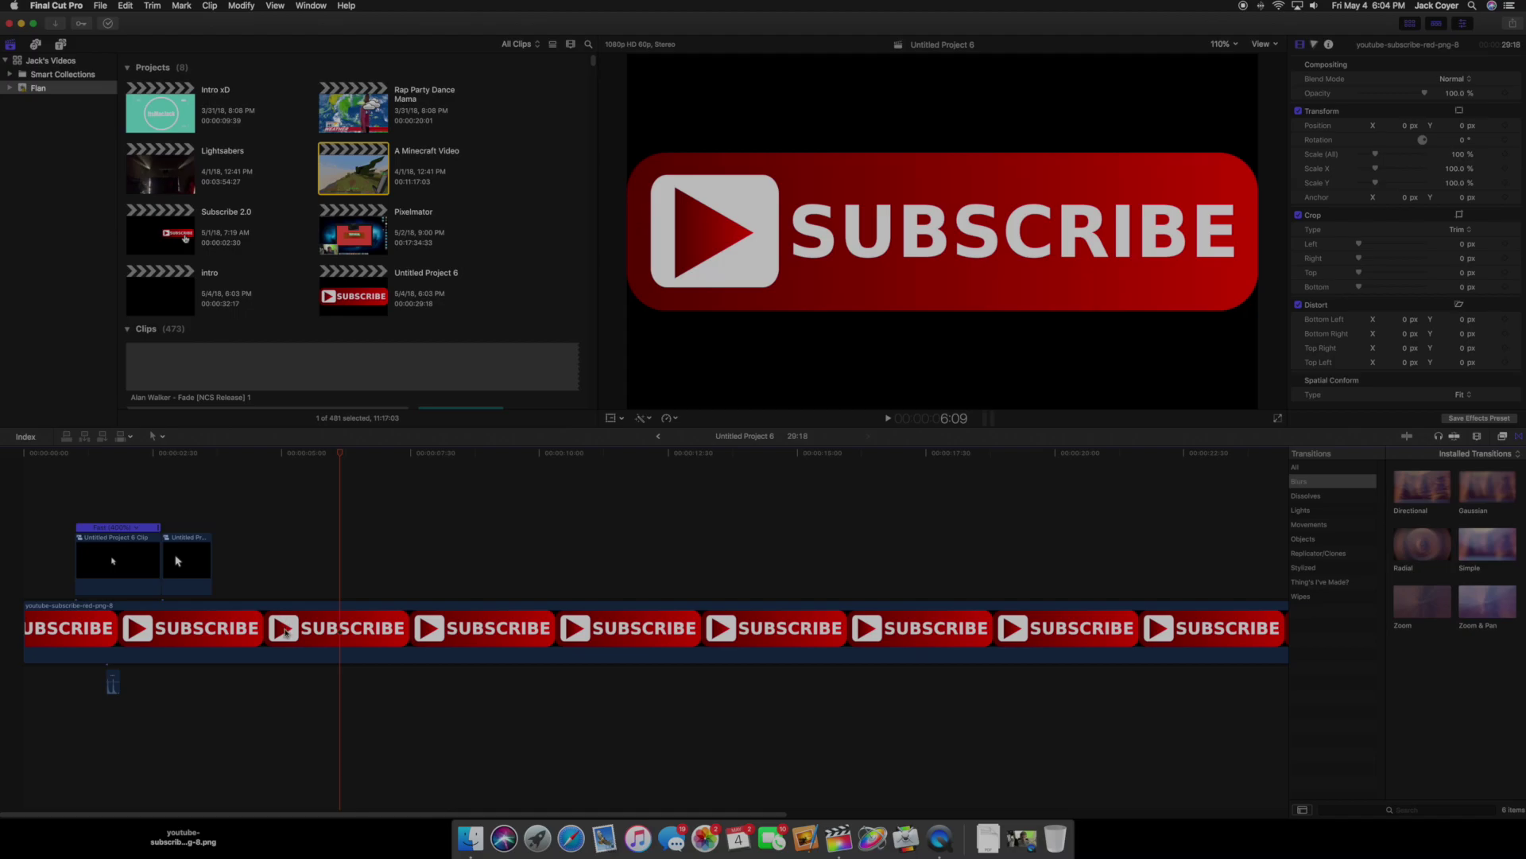